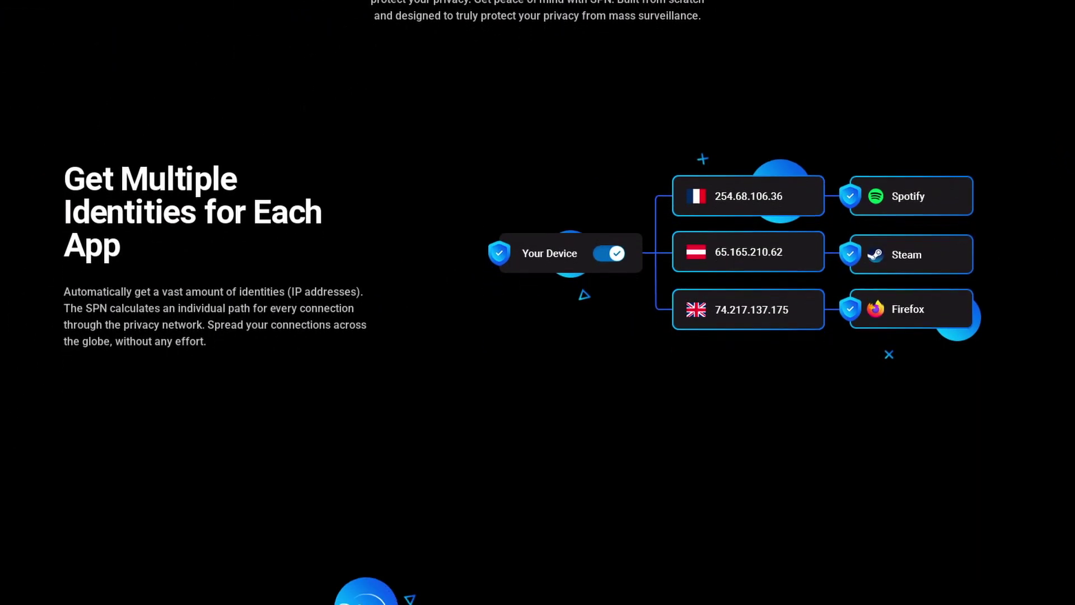
Step: Read through the SPN page's sections on multiple identities per app, regional content access and privacy adjustment
{"action": "scroll", "coordinate": [538, 302], "scroll_direction": "down", "scroll_amount": 5}
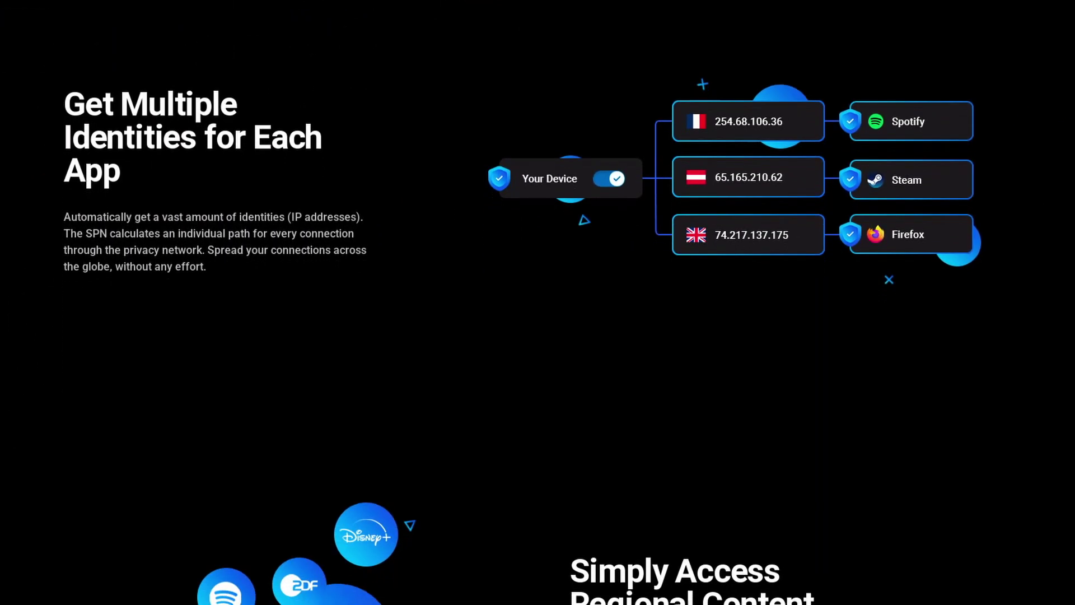
{"action": "scroll", "coordinate": [538, 302], "scroll_direction": "down", "scroll_amount": 5}
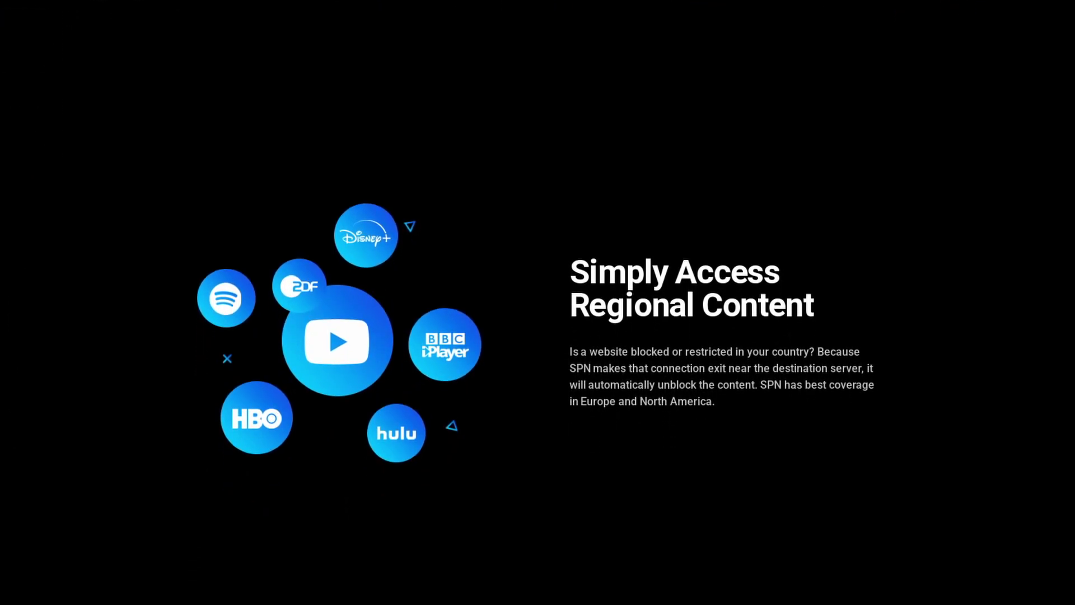
{"action": "scroll", "coordinate": [538, 303], "scroll_direction": "down", "scroll_amount": 5}
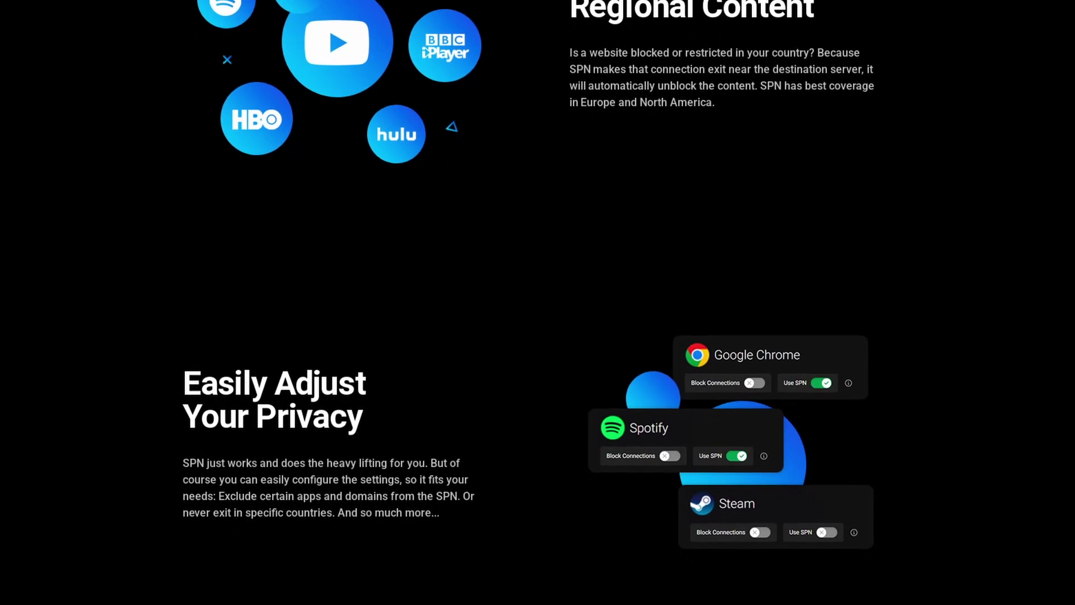
{"action": "scroll", "coordinate": [538, 302], "scroll_direction": "down", "scroll_amount": 5}
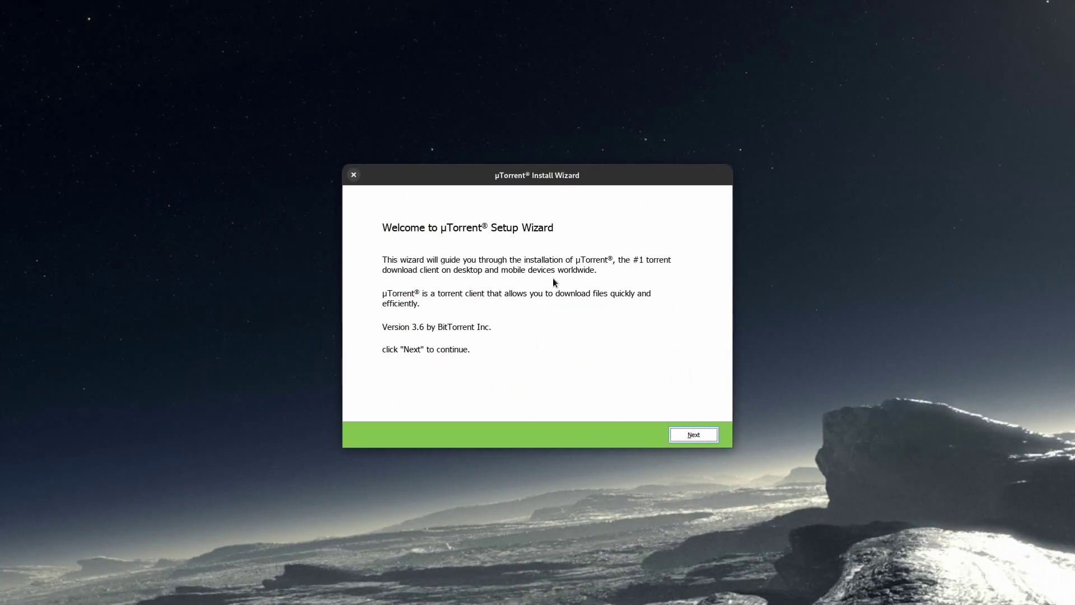
Step: Advance the µTorrent setup wizard past the welcome and warning pages and accept the license agreement
{"action": "left_click", "coordinate": [697, 433]}
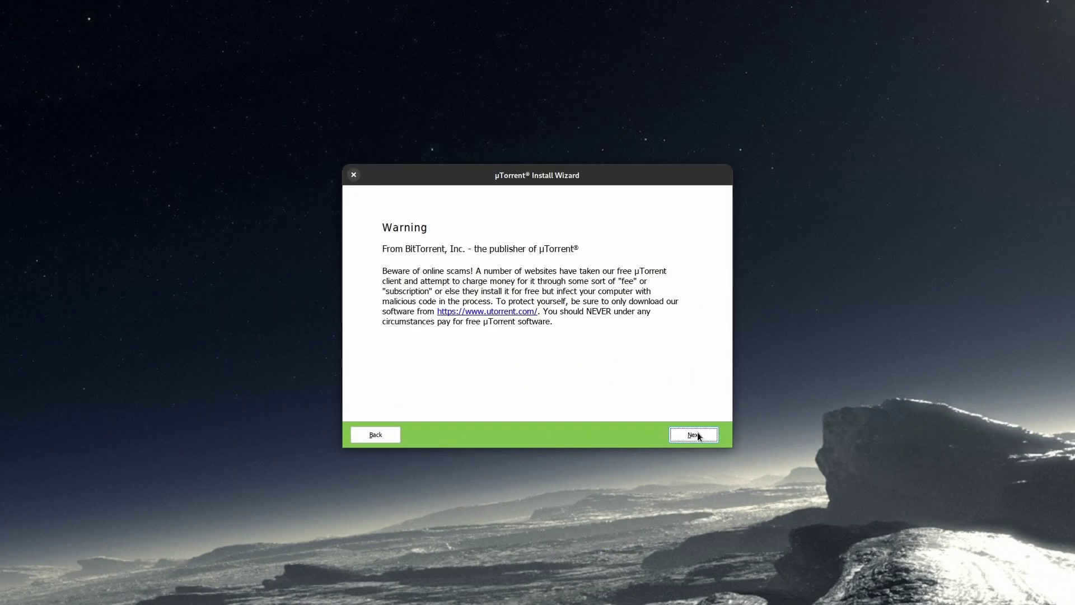
{"action": "left_click", "coordinate": [697, 434]}
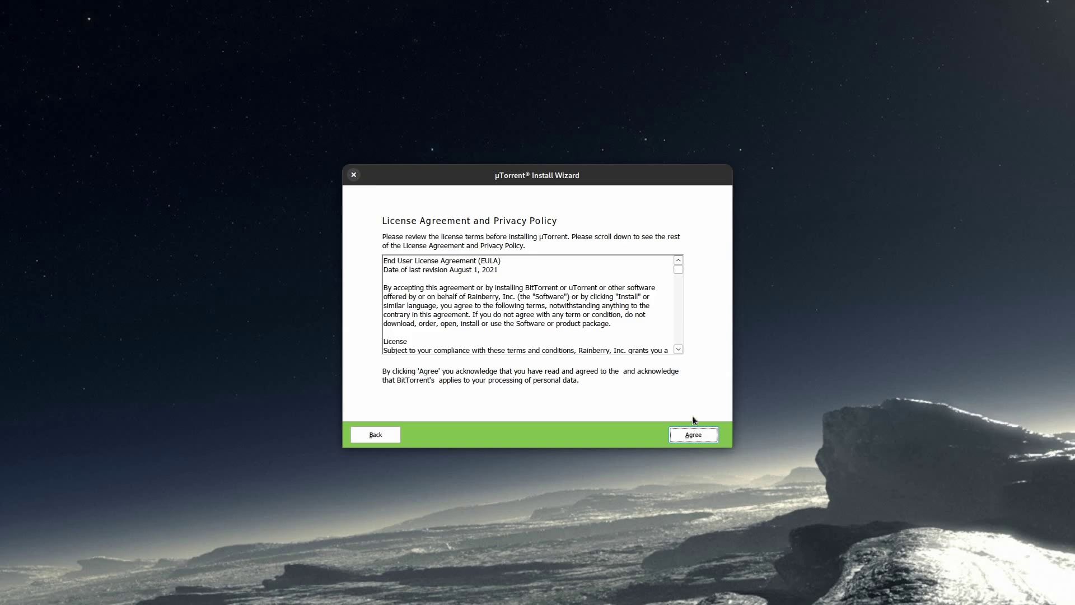
{"action": "left_click_drag", "start_coordinate": [678, 271], "coordinate": [677, 354]}
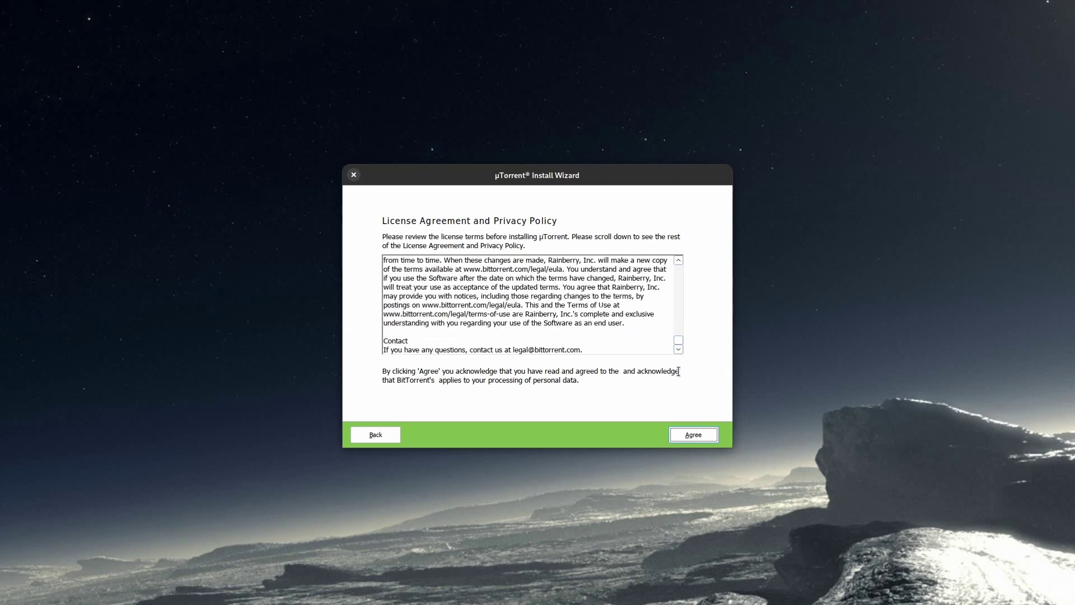
{"action": "left_click", "coordinate": [690, 438]}
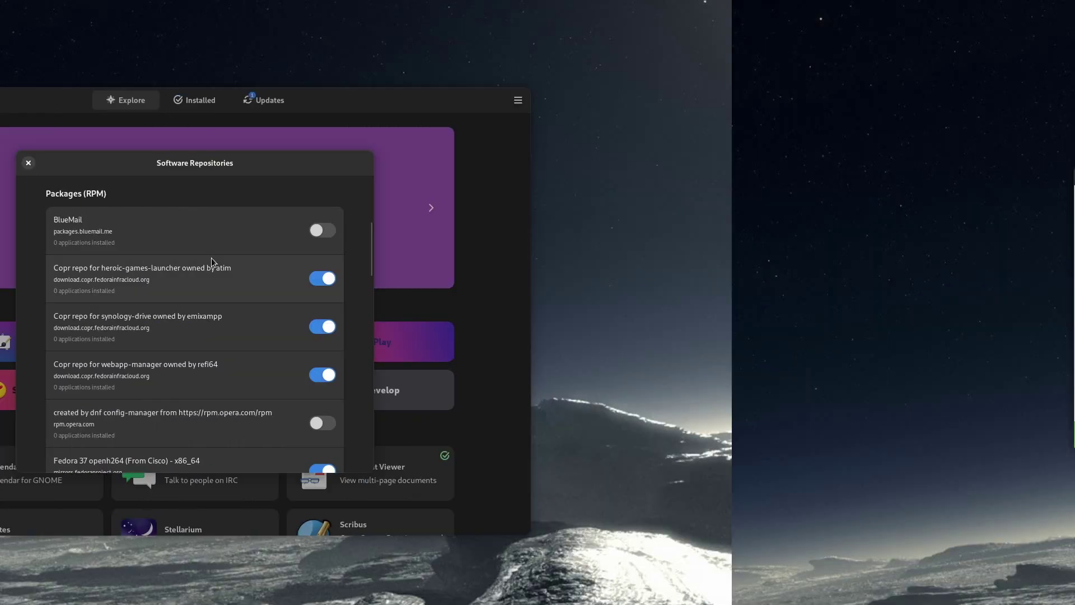
Step: Review the RPM package sources in GNOME Software's Software Repositories list, down to the Fedora 37 entries
{"action": "scroll", "coordinate": [556, 290], "scroll_direction": "down", "scroll_amount": 1}
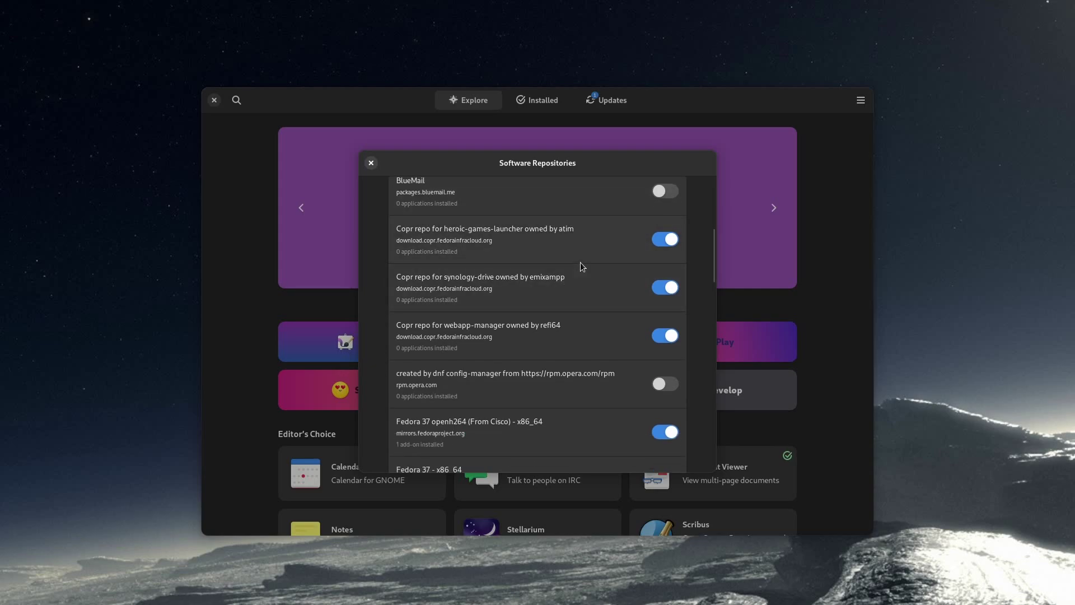
{"action": "scroll", "coordinate": [558, 331], "scroll_direction": "down", "scroll_amount": 1}
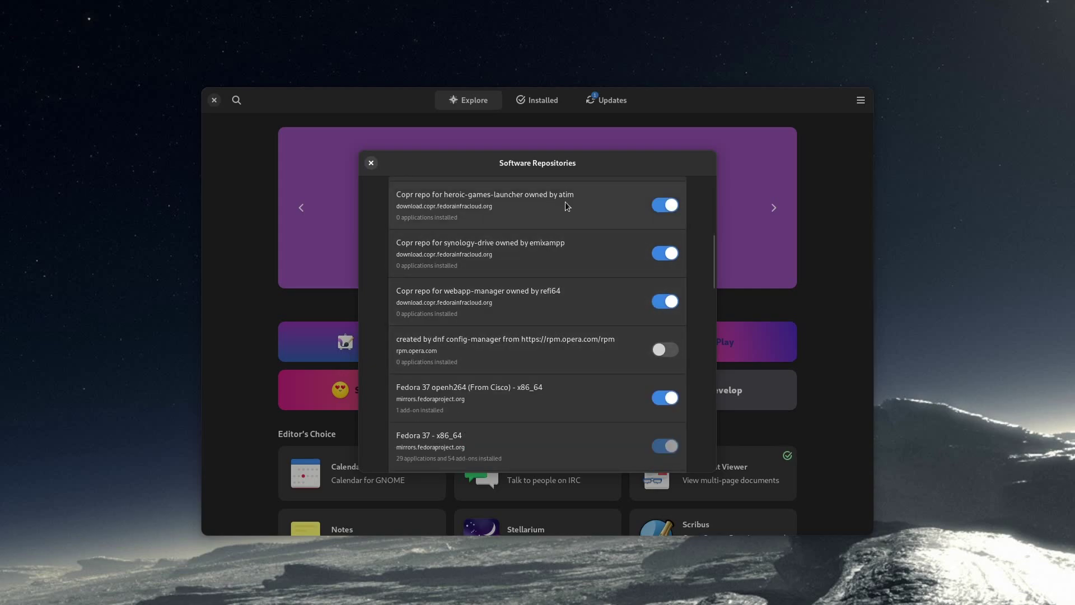
{"action": "scroll", "coordinate": [553, 350], "scroll_direction": "down", "scroll_amount": 2}
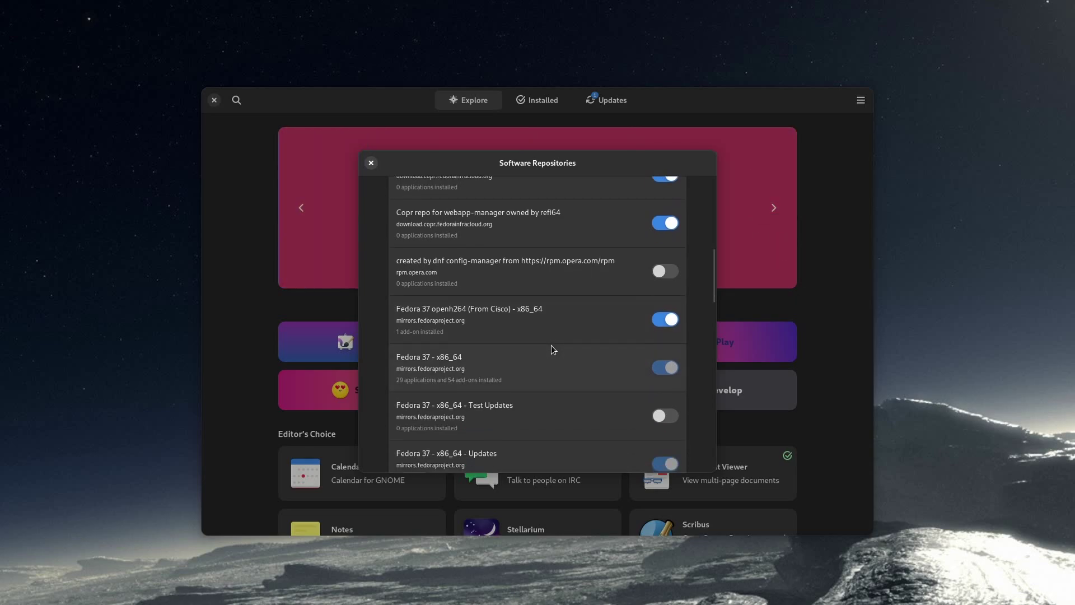
{"action": "scroll", "coordinate": [561, 327], "scroll_direction": "down", "scroll_amount": 2}
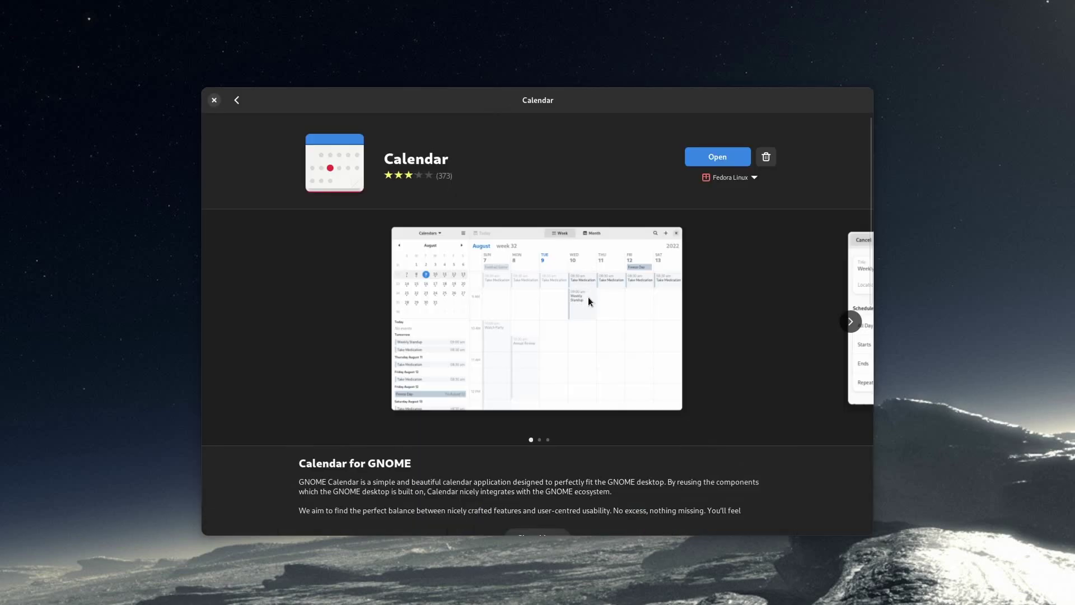
Step: Browse forward and back through the preview screenshots on the Calendar app's page
{"action": "left_click", "coordinate": [852, 321]}
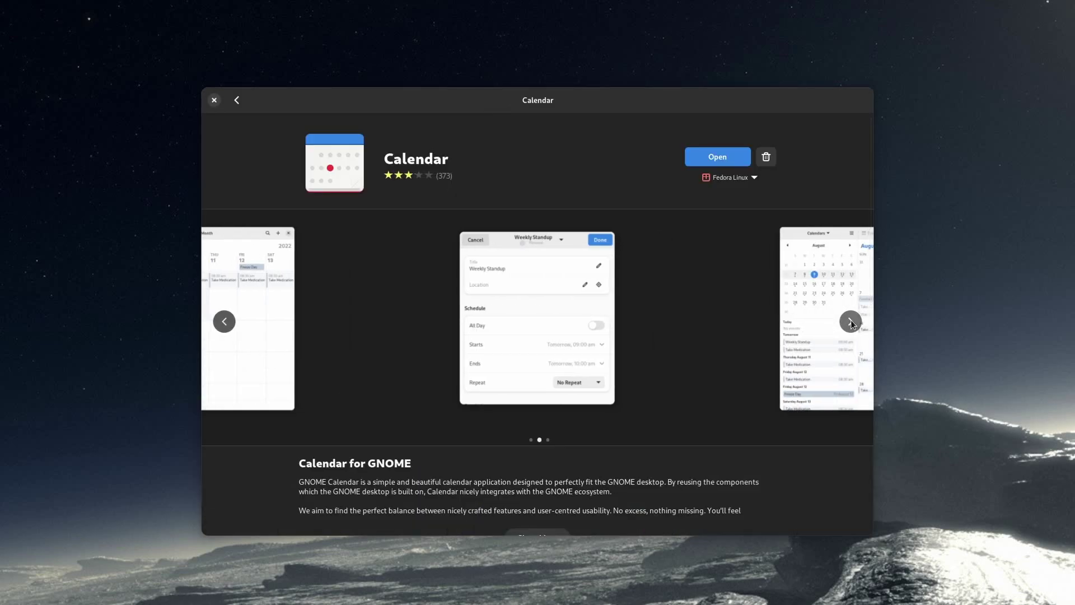
{"action": "left_click", "coordinate": [852, 321]}
{"action": "left_click", "coordinate": [224, 321]}
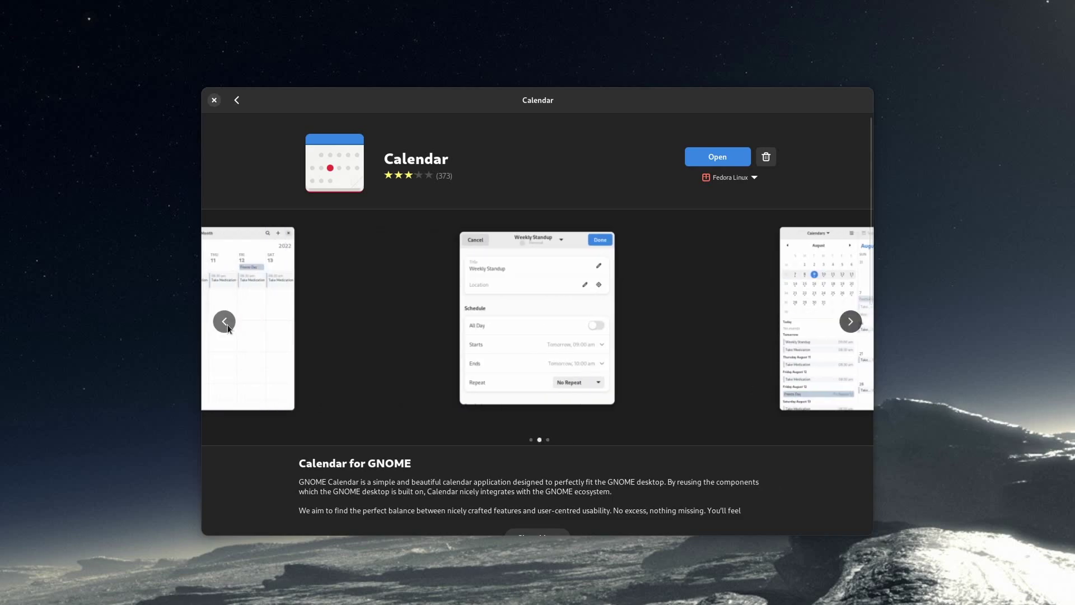
{"action": "left_click", "coordinate": [224, 321]}
Step: Expand Calendar's full description and examine its installed size, safety, age rating, version and project details
{"action": "scroll", "coordinate": [604, 317], "scroll_direction": "down", "scroll_amount": 2}
{"action": "left_click", "coordinate": [536, 430]}
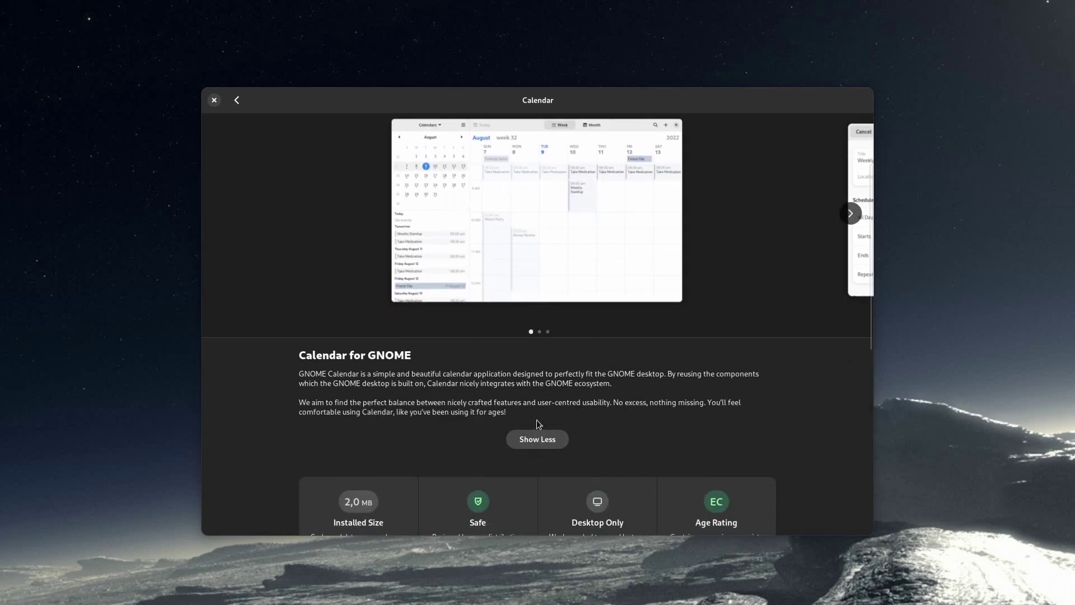
{"action": "scroll", "coordinate": [532, 348], "scroll_direction": "down", "scroll_amount": 2}
{"action": "scroll", "coordinate": [530, 332], "scroll_direction": "down", "scroll_amount": 2}
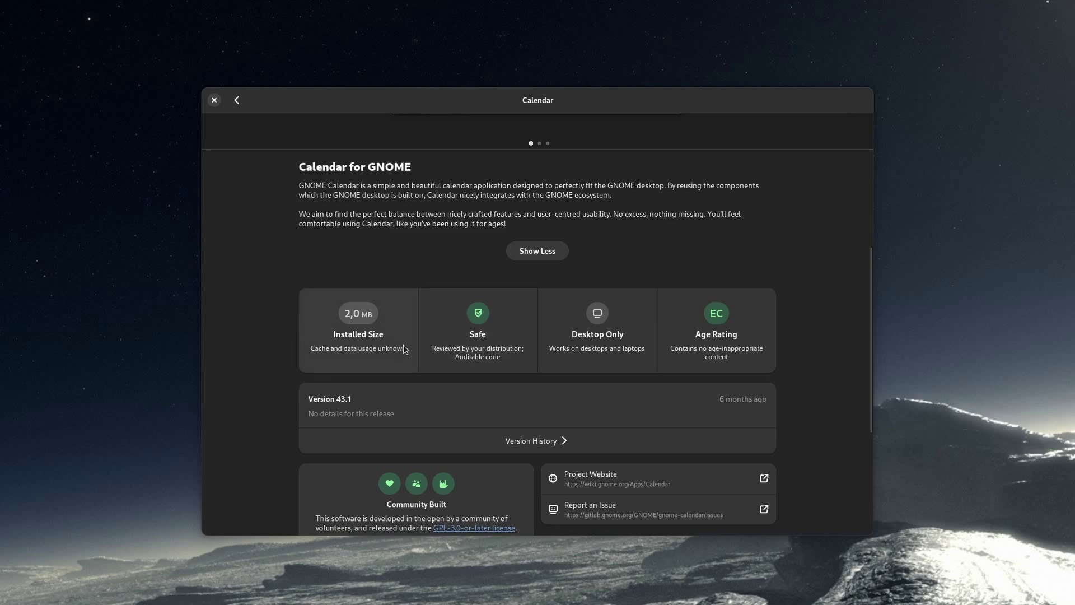
{"action": "scroll", "coordinate": [699, 340], "scroll_direction": "down", "scroll_amount": 4}
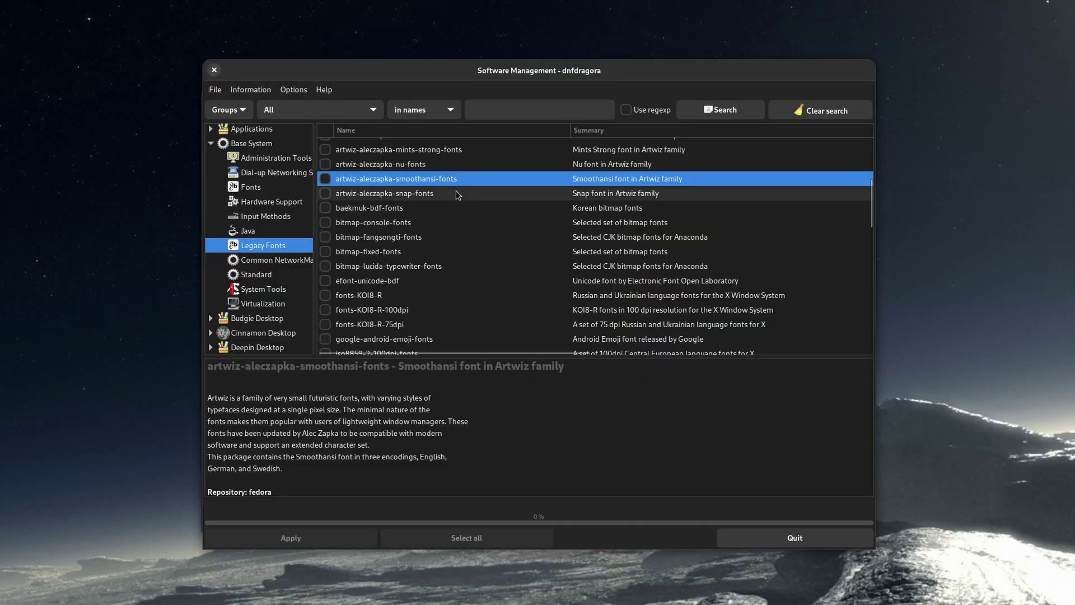
Step: In dnfdragora, view the descriptions of several Legacy Fonts packages, from artwiz-aleczapka-snap-fonts to bitmap-lucida-typewriter-fonts
{"action": "left_click", "coordinate": [438, 197]}
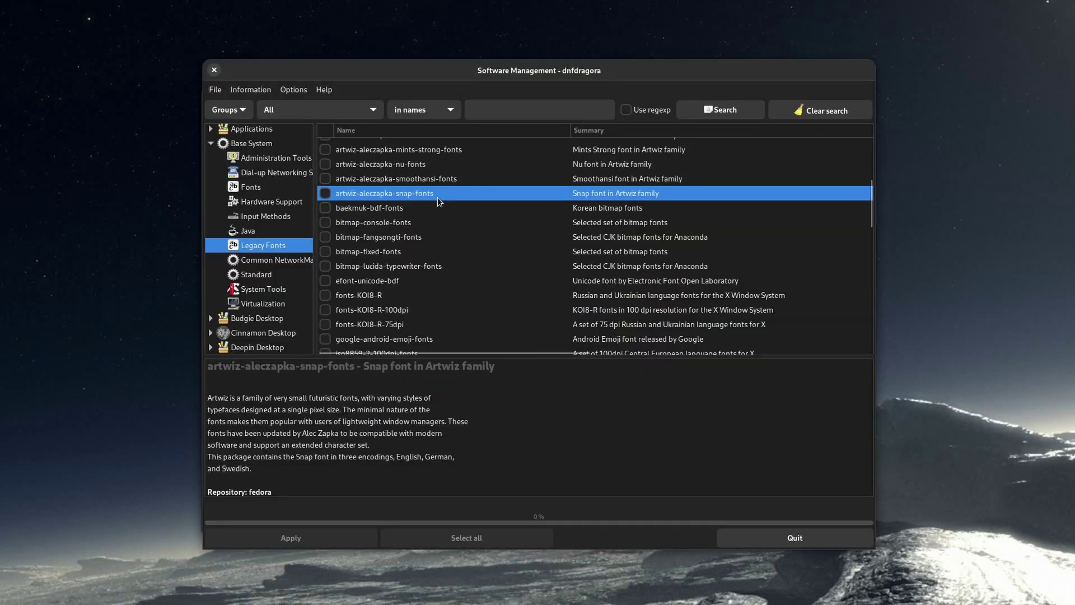
{"action": "left_click", "coordinate": [423, 208]}
{"action": "left_click", "coordinate": [392, 233]}
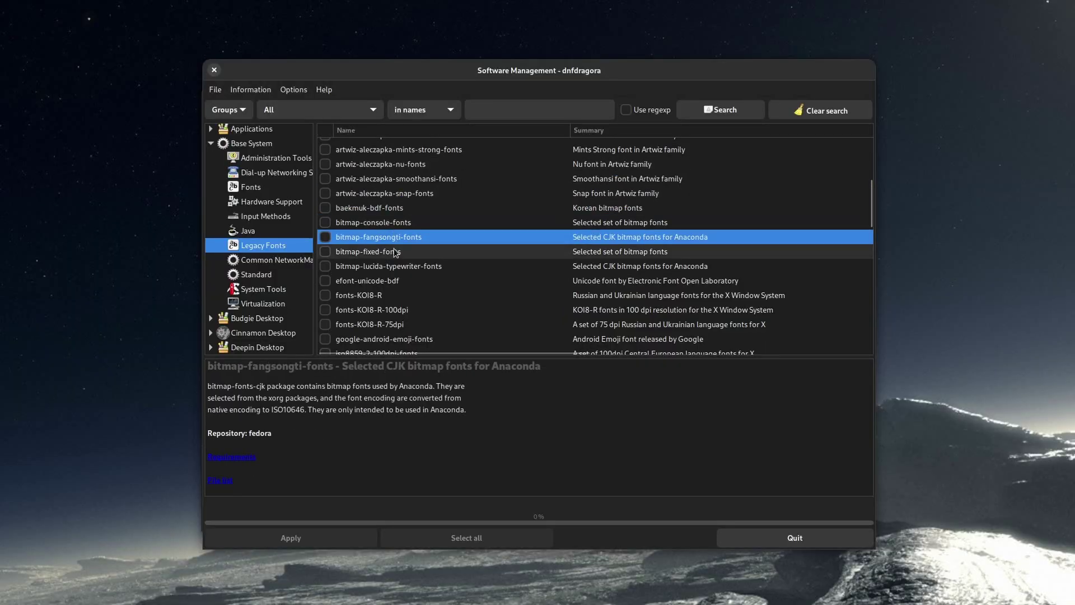
{"action": "left_click", "coordinate": [393, 251]}
{"action": "left_click", "coordinate": [393, 266]}
Step: Show the Standard group under Base System and look through its package list
{"action": "left_click", "coordinate": [264, 274]}
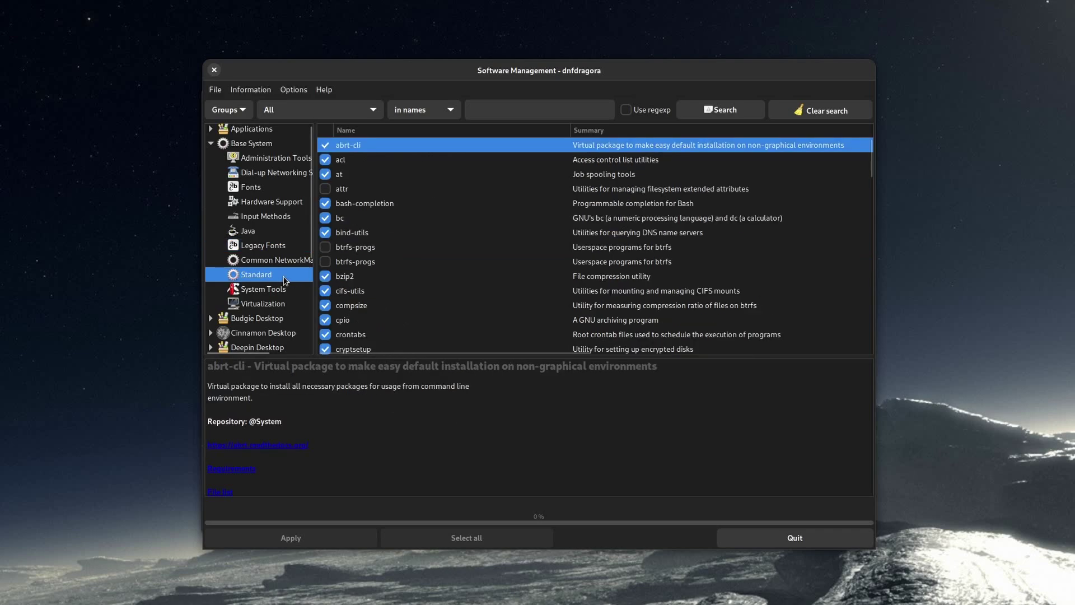
{"action": "scroll", "coordinate": [516, 205], "scroll_direction": "down", "scroll_amount": 2}
{"action": "scroll", "coordinate": [517, 205], "scroll_direction": "down", "scroll_amount": 5}
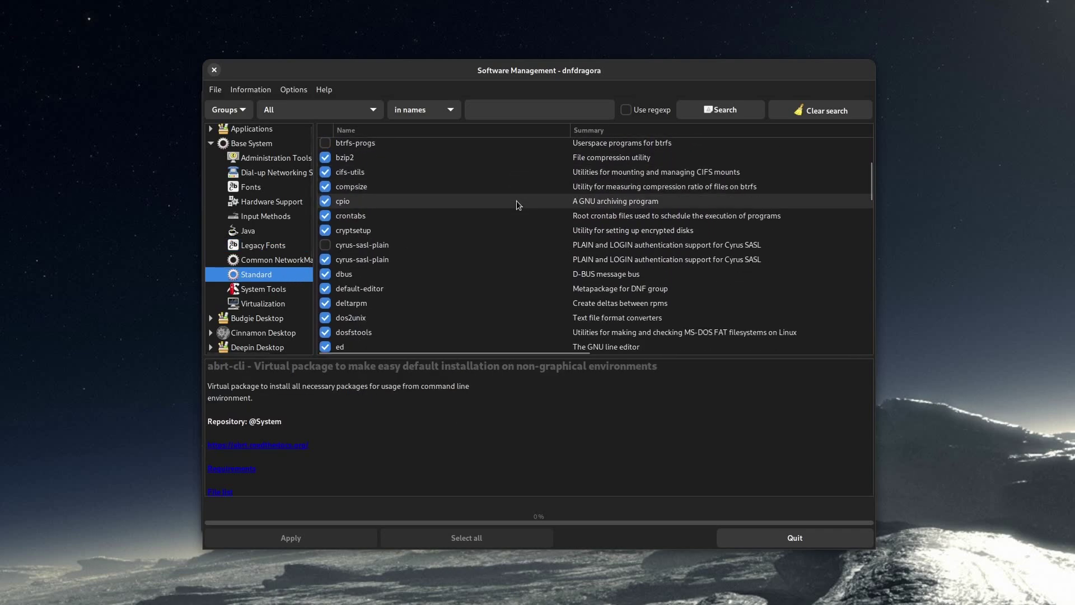
{"action": "scroll", "coordinate": [516, 202], "scroll_direction": "down", "scroll_amount": 5}
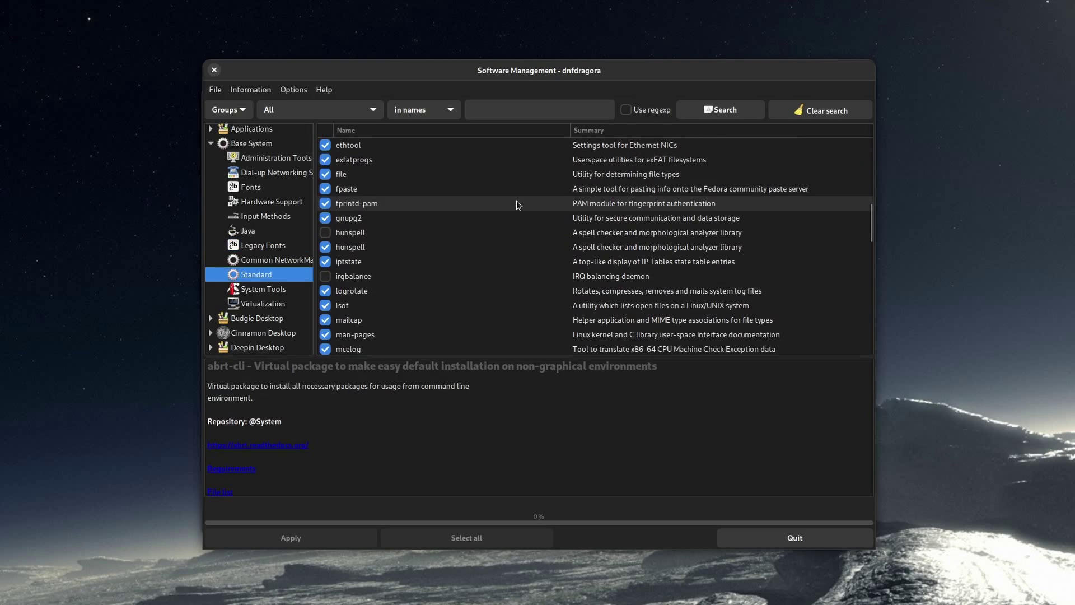
{"action": "scroll", "coordinate": [516, 206], "scroll_direction": "down", "scroll_amount": 3}
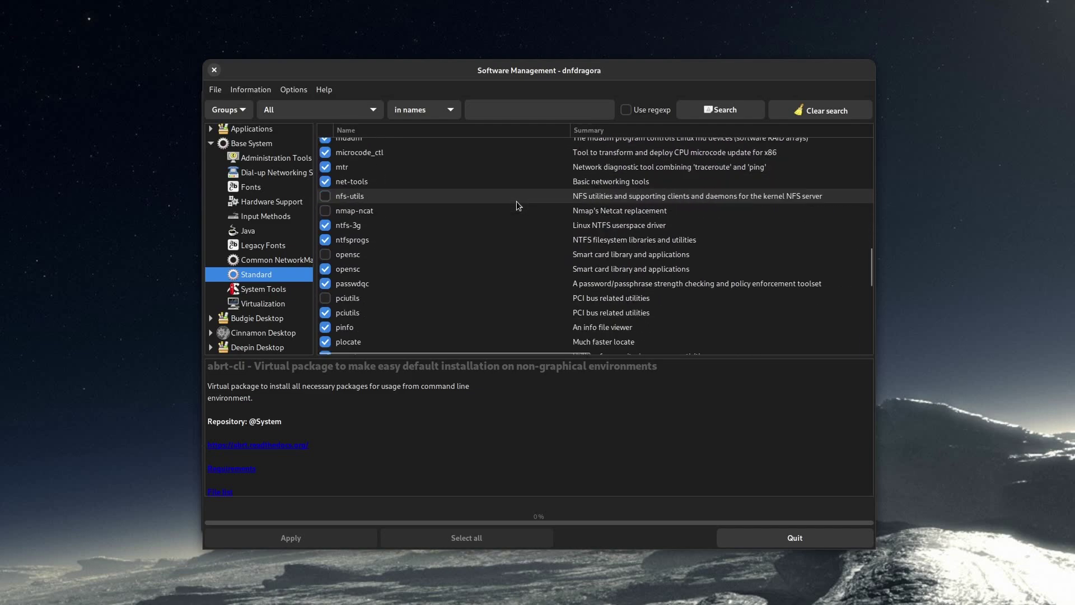
Step: Show the System Tools group under Base System and look through its packages
{"action": "left_click", "coordinate": [264, 289]}
{"action": "scroll", "coordinate": [396, 245], "scroll_direction": "down", "scroll_amount": 5}
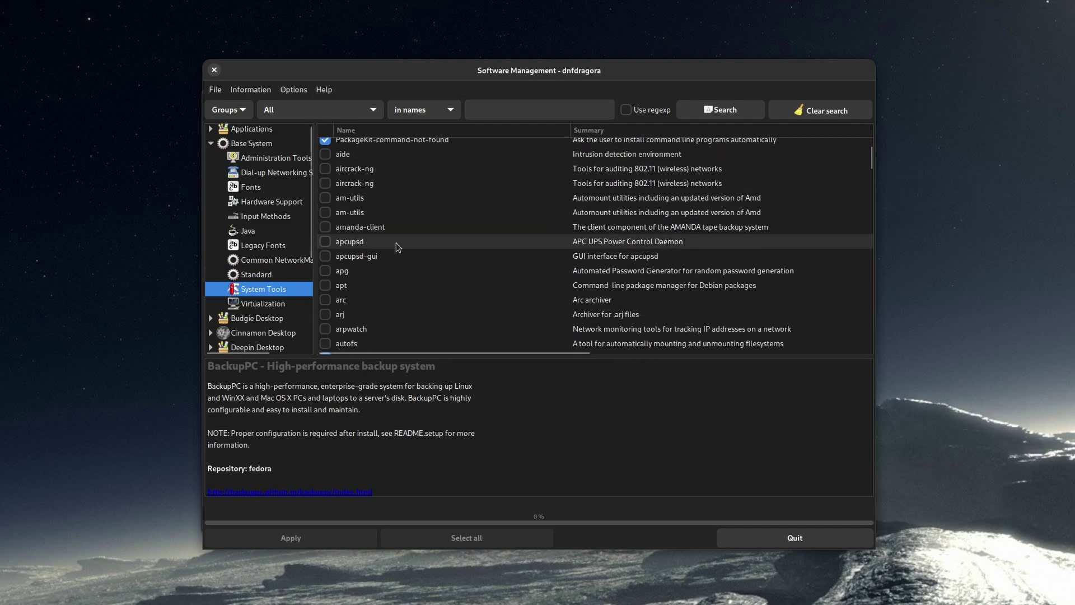
{"action": "scroll", "coordinate": [396, 247], "scroll_direction": "down", "scroll_amount": 4}
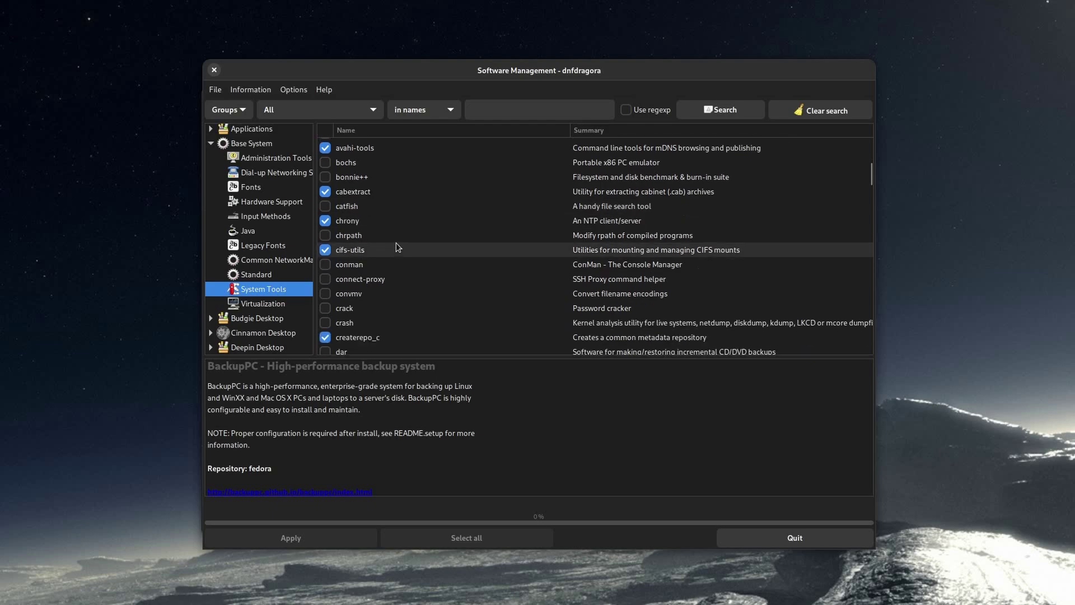
{"action": "scroll", "coordinate": [396, 243], "scroll_direction": "down", "scroll_amount": 5}
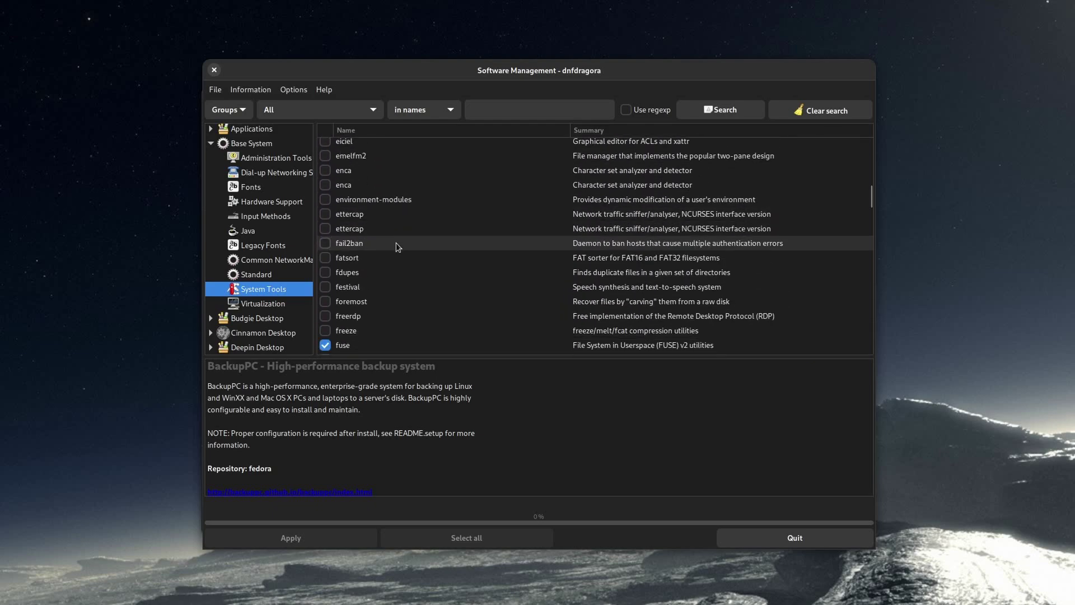
{"action": "scroll", "coordinate": [280, 284], "scroll_direction": "down", "scroll_amount": 3}
Step: Expand the GNOME Desktop category and look through the packages of its GNOME desktop environment group
{"action": "scroll", "coordinate": [278, 287], "scroll_direction": "down", "scroll_amount": 2}
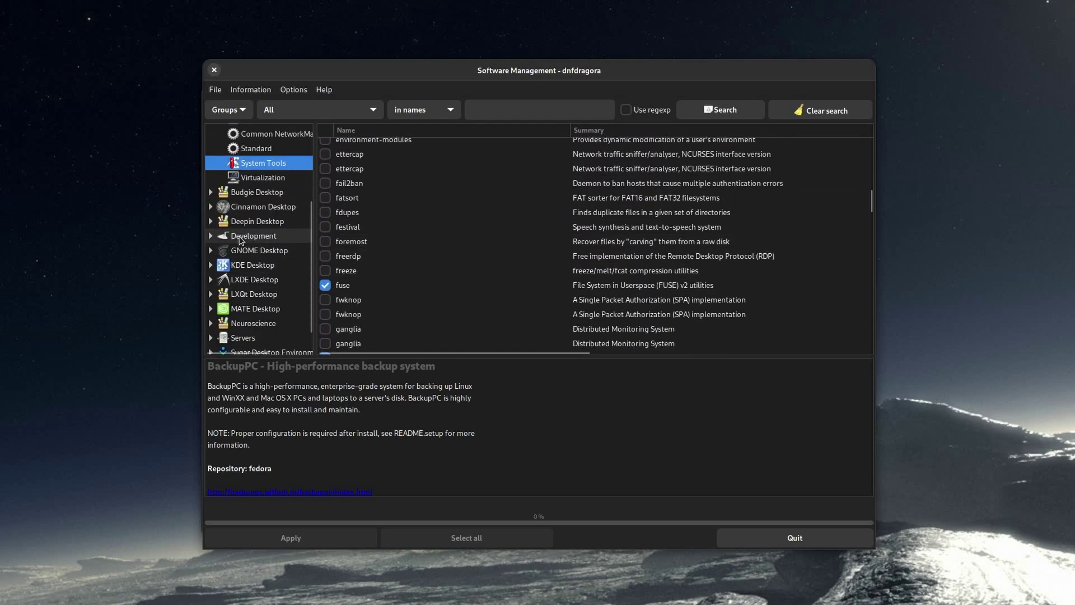
{"action": "left_click", "coordinate": [211, 250]}
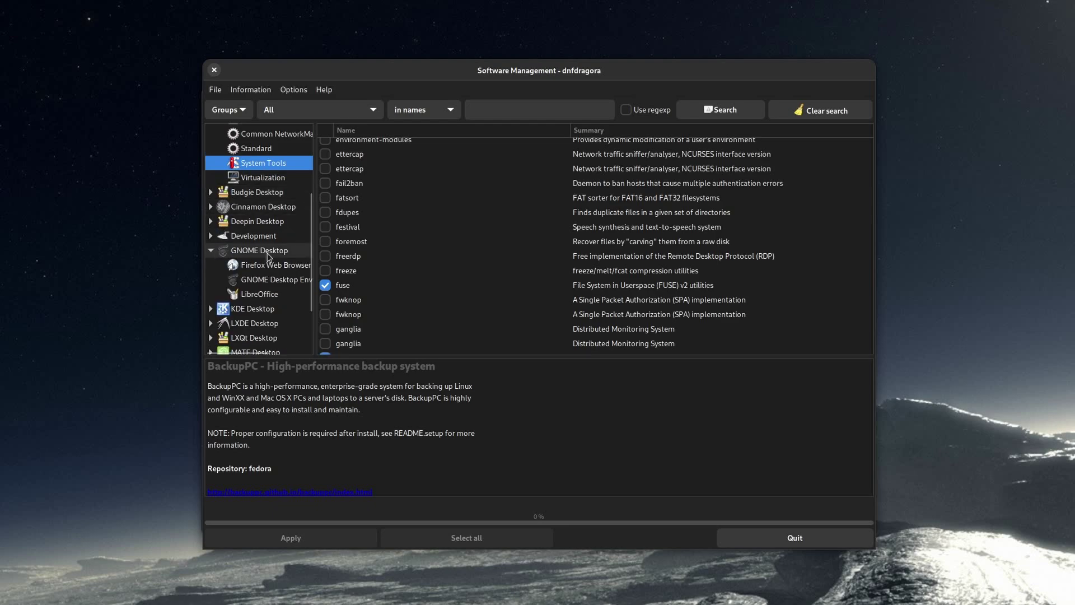
{"action": "left_click", "coordinate": [265, 279]}
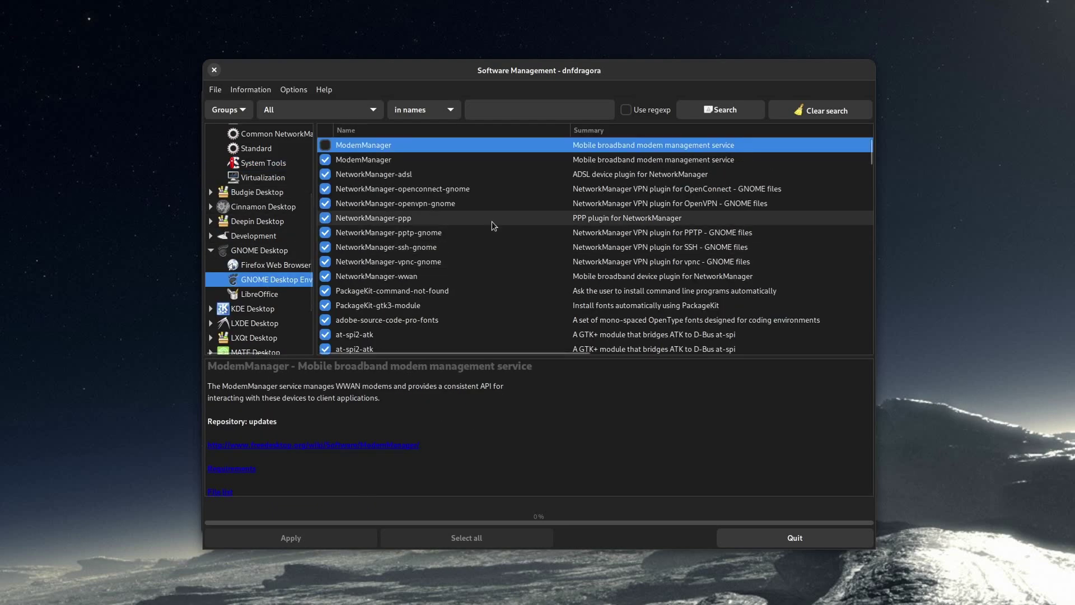
{"action": "scroll", "coordinate": [492, 217], "scroll_direction": "down", "scroll_amount": 3}
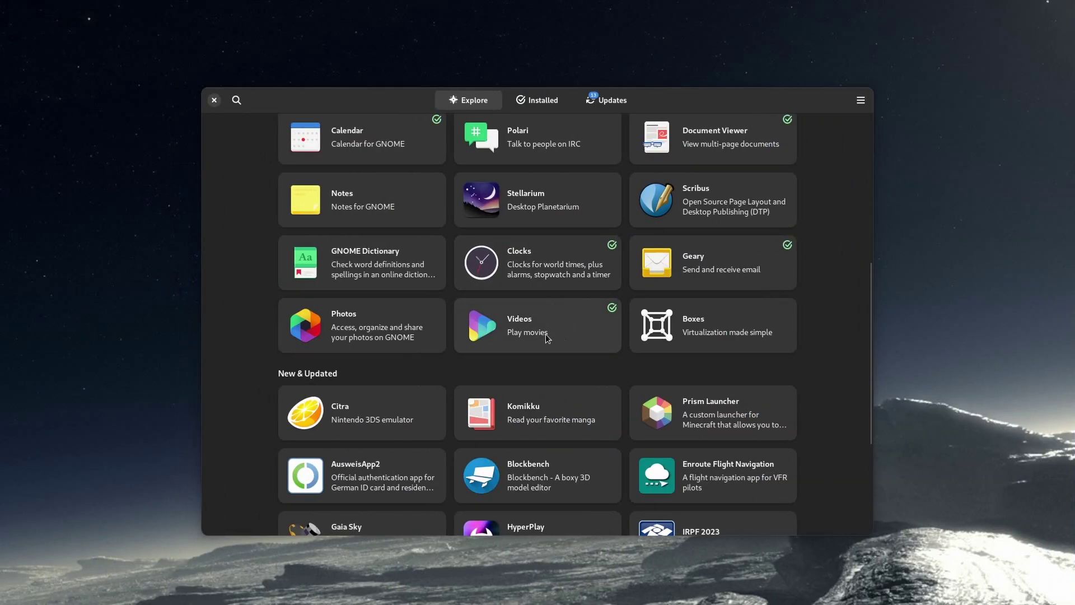
Step: In GNOME Software, open the Videos app's page, check its available installation sources, and return to the Explore overview
{"action": "left_click", "coordinate": [543, 334]}
{"action": "left_click", "coordinate": [725, 178]}
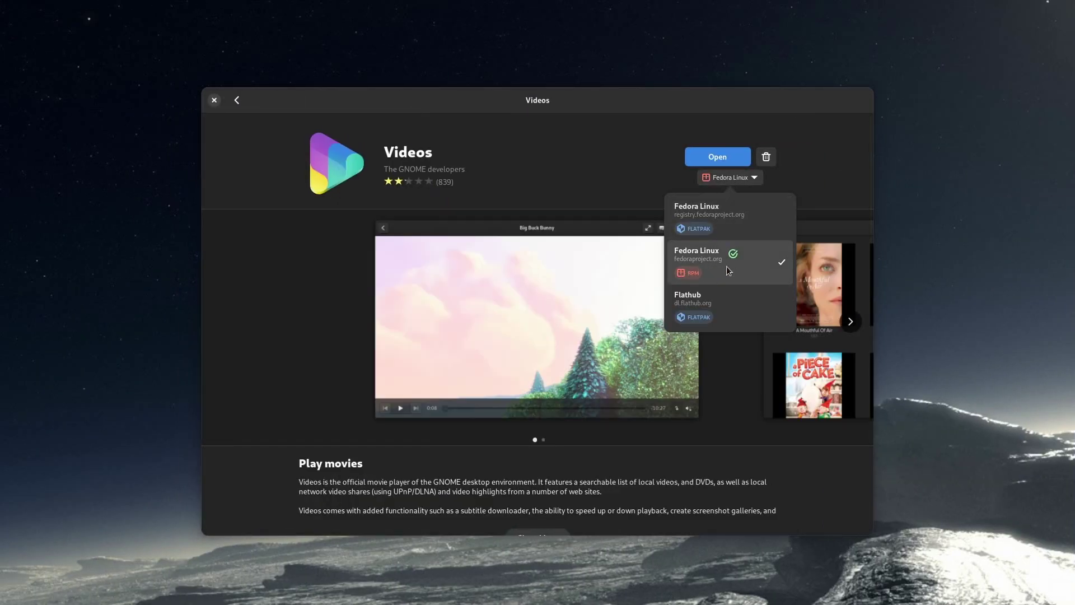
{"action": "left_click", "coordinate": [348, 112]}
{"action": "left_click", "coordinate": [236, 100]}
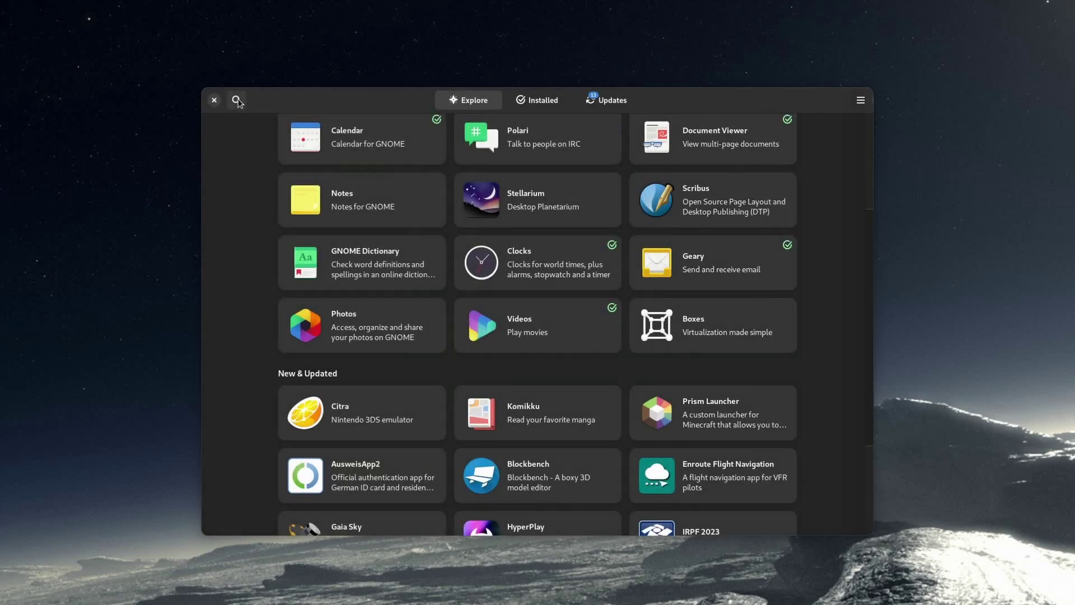
Step: Open the Photos app's page and check its available installation sources without changing the selected one
{"action": "scroll", "coordinate": [550, 325], "scroll_direction": "down", "scroll_amount": 3}
{"action": "left_click", "coordinate": [342, 227]}
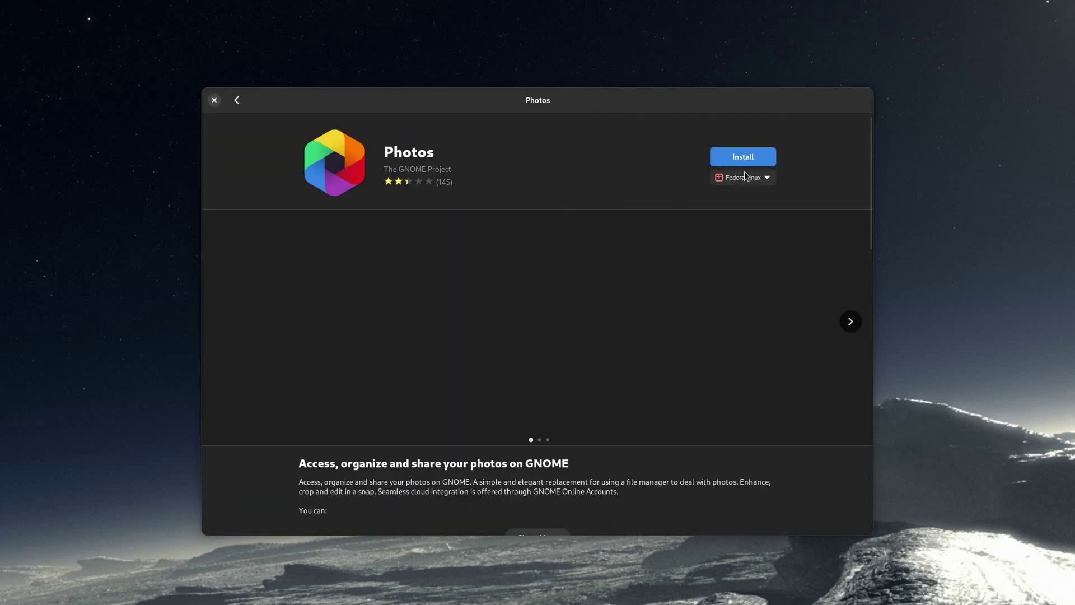
{"action": "left_click", "coordinate": [745, 177]}
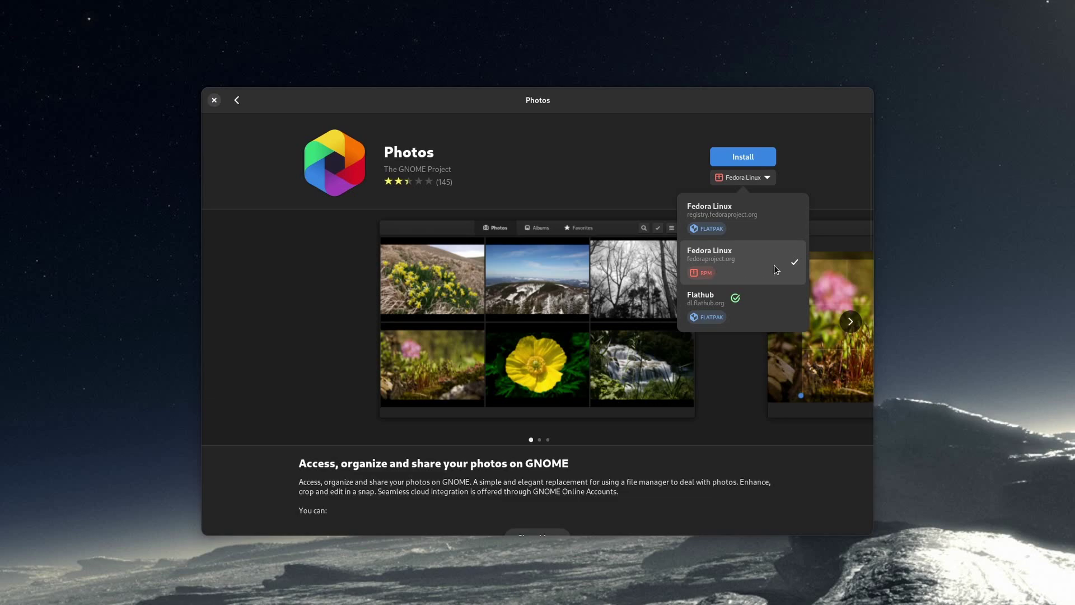
{"action": "left_click", "coordinate": [508, 148]}
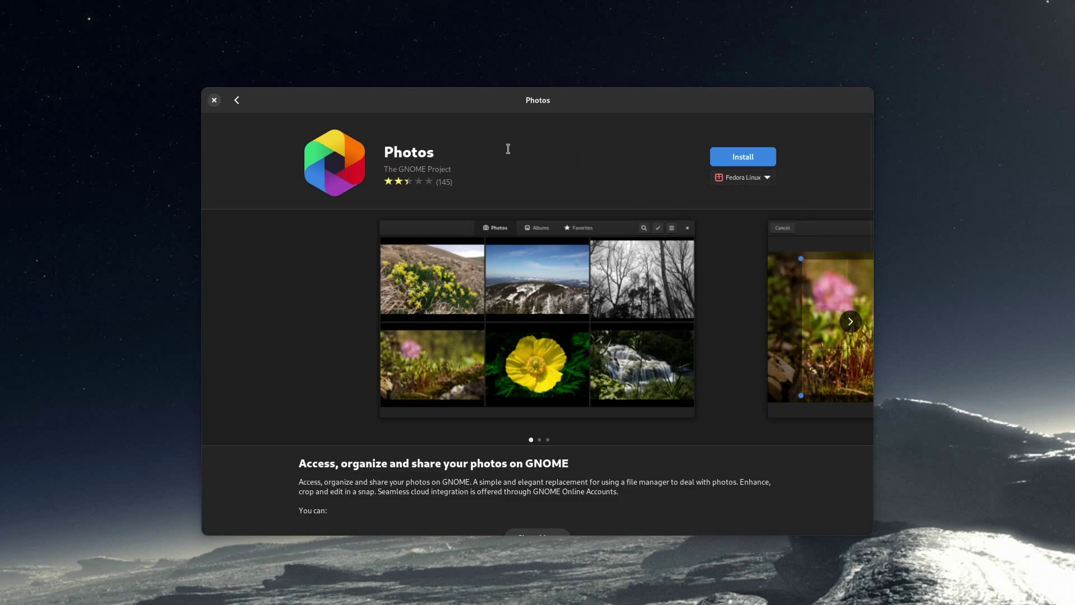
Step: Return to the Explore overview and open the Iotas app's page from the New & Updated apps
{"action": "left_click", "coordinate": [237, 100]}
{"action": "scroll", "coordinate": [597, 325], "scroll_direction": "down", "scroll_amount": 2}
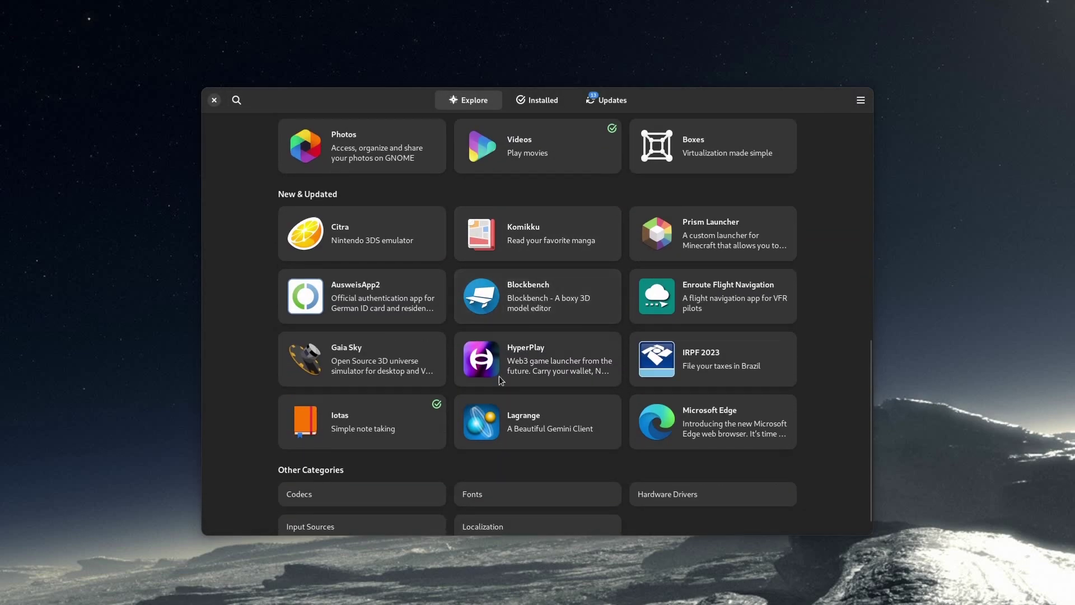
{"action": "left_click", "coordinate": [382, 415]}
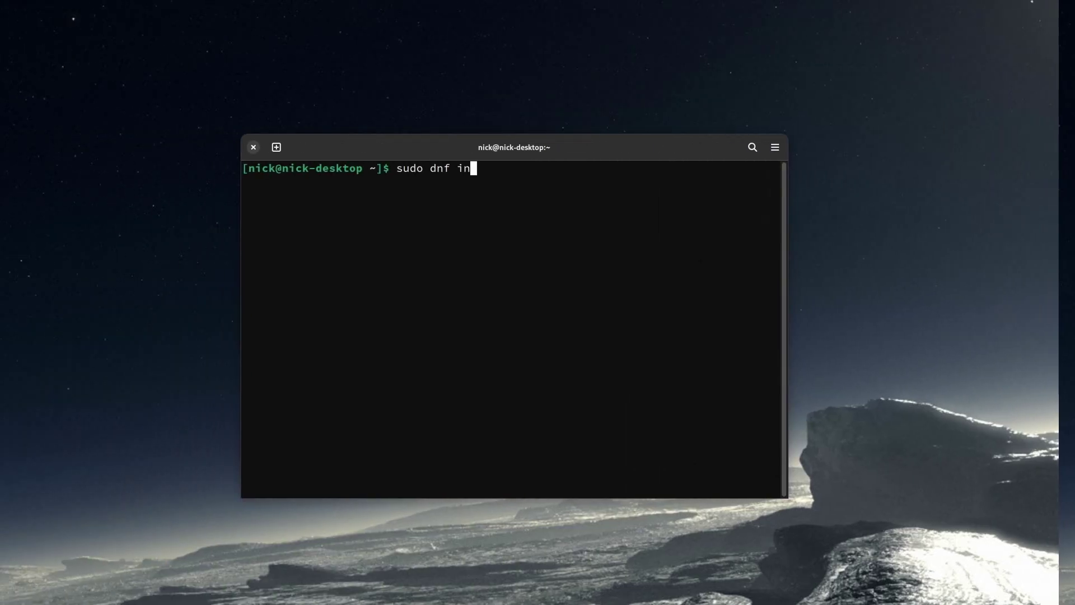
Step: In the terminal, run sudo dnf install stellarium and highlight the Qt dependencies and the stellarium package line
{"action": "type", "text": "stall stellarium"}
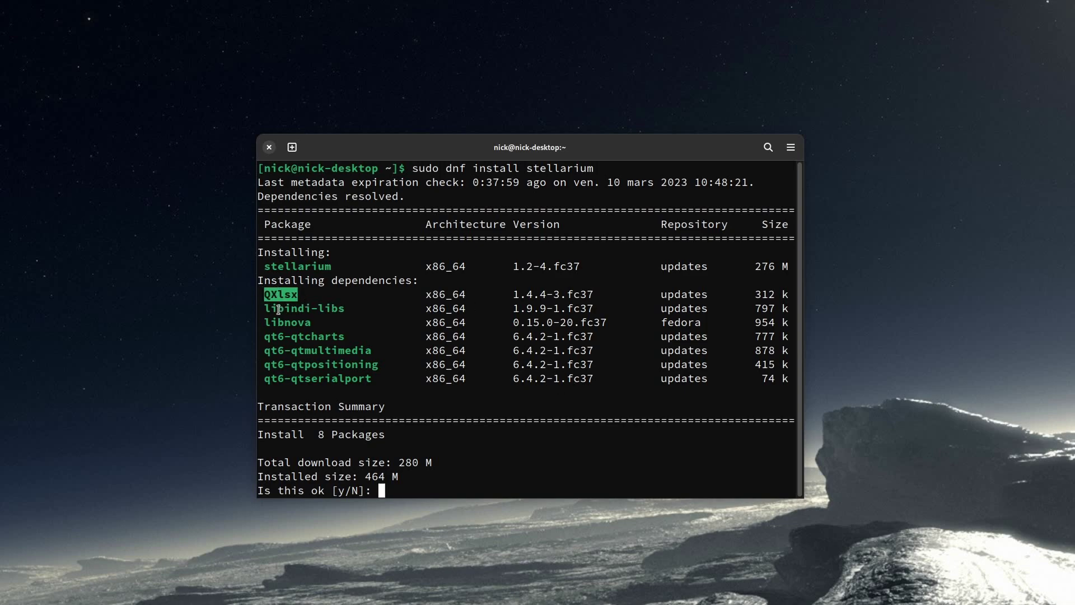
{"action": "double_click", "coordinate": [274, 337]}
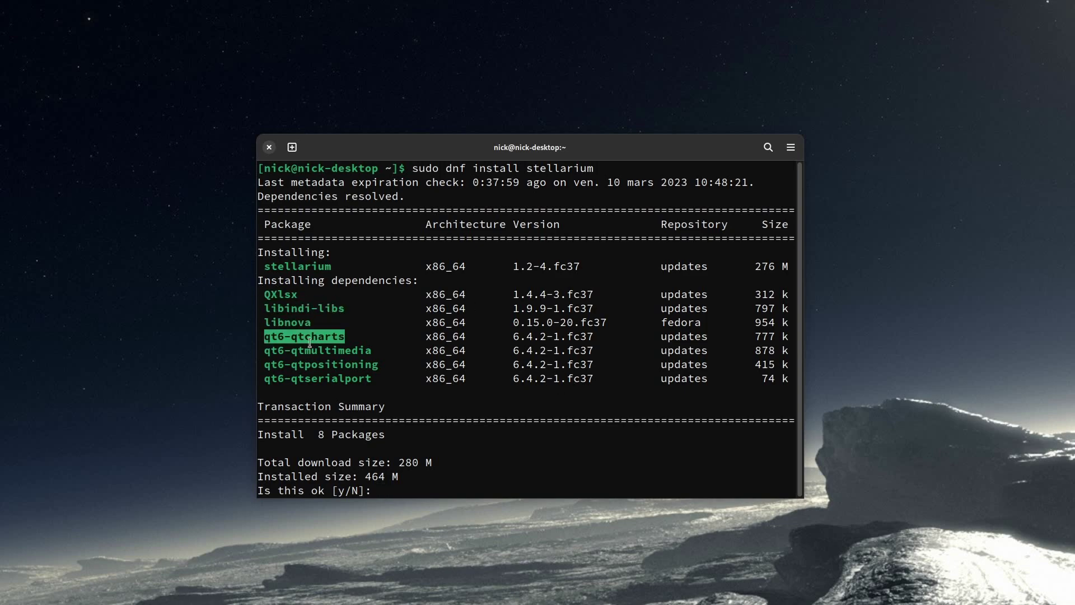
{"action": "double_click", "coordinate": [271, 351]}
{"action": "double_click", "coordinate": [277, 364]}
{"action": "double_click", "coordinate": [276, 378]}
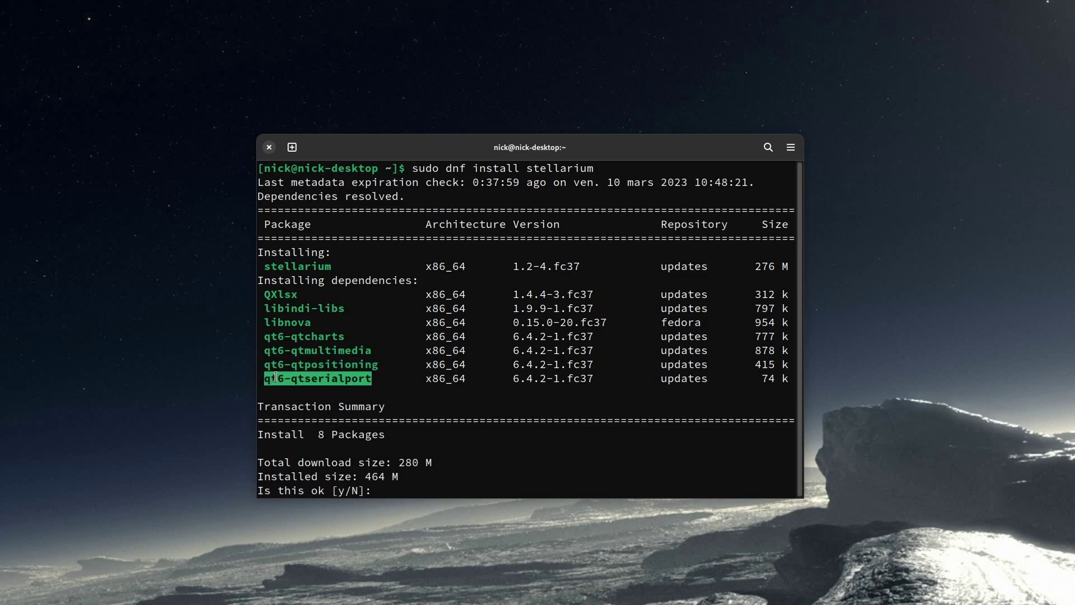
{"action": "left_click_drag", "start_coordinate": [412, 268], "coordinate": [728, 266]}
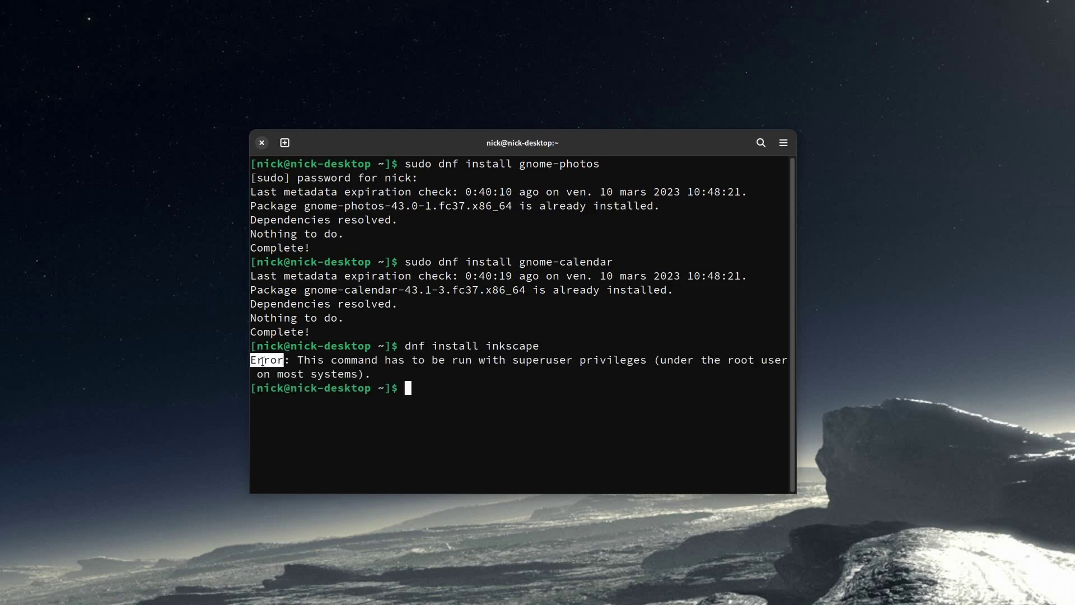
Step: Highlight the superuser privileges error under dnf install inkscape and rerun the installation as sudo dnf install inkscape
{"action": "left_click_drag", "start_coordinate": [262, 362], "coordinate": [552, 358]}
{"action": "left_click_drag", "start_coordinate": [750, 364], "coordinate": [763, 374]}
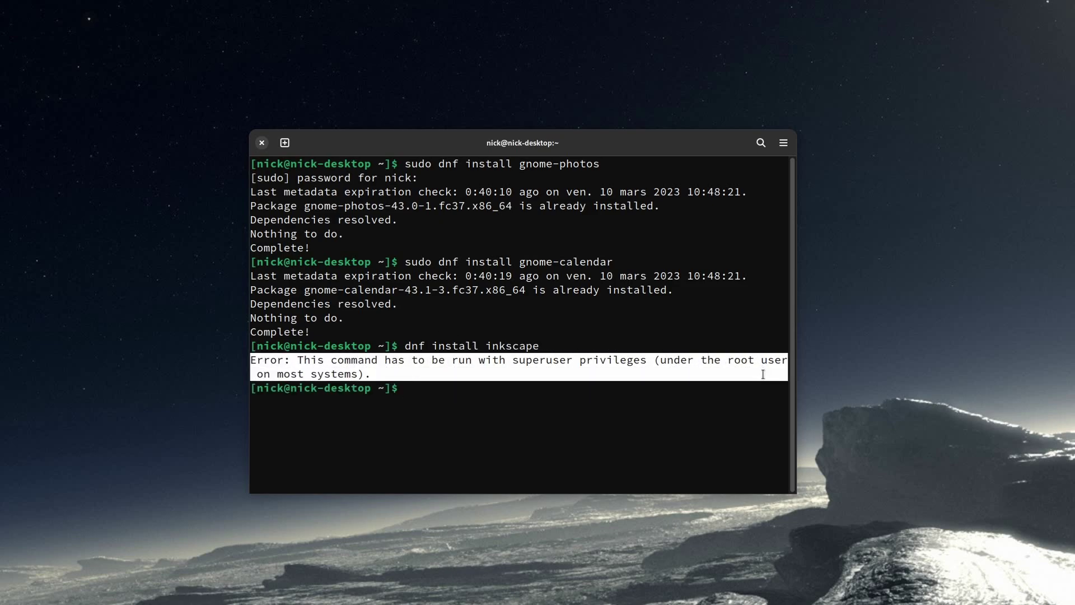
{"action": "left_click", "coordinate": [539, 403]}
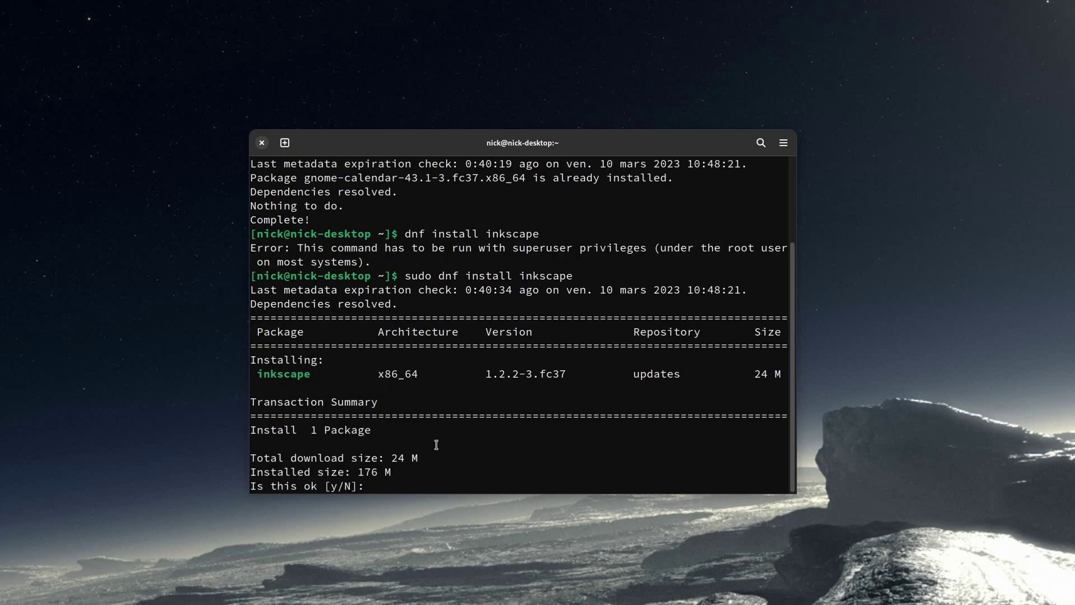
{"action": "key", "text": "Return"}
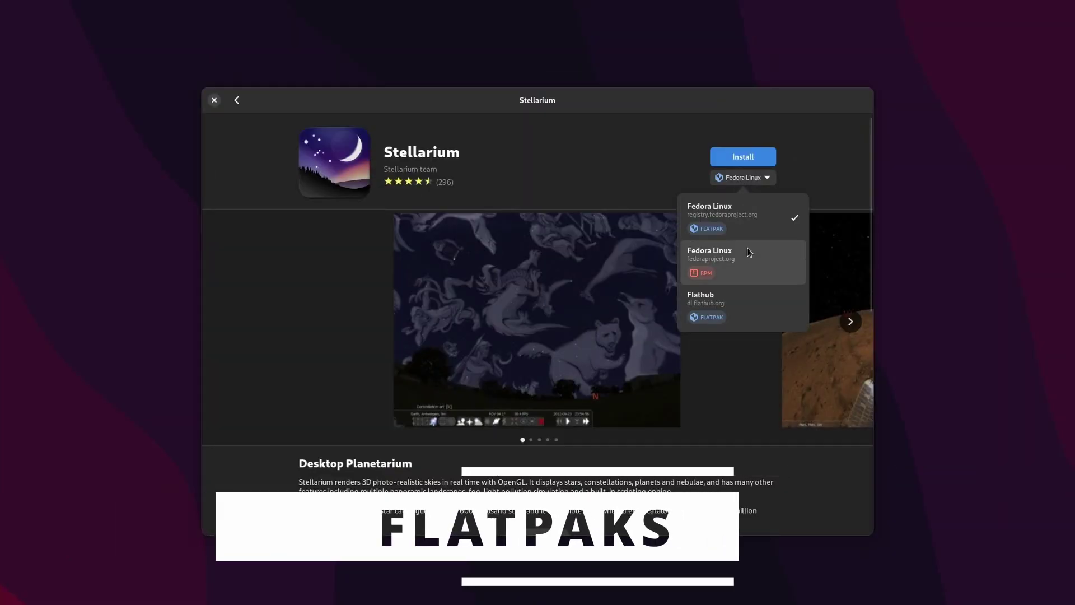
Step: On Stellarium's page in GNOME Software, choose Flathub as the source, check the download and safety details, and browse the app's pictures
{"action": "left_click", "coordinate": [718, 312]}
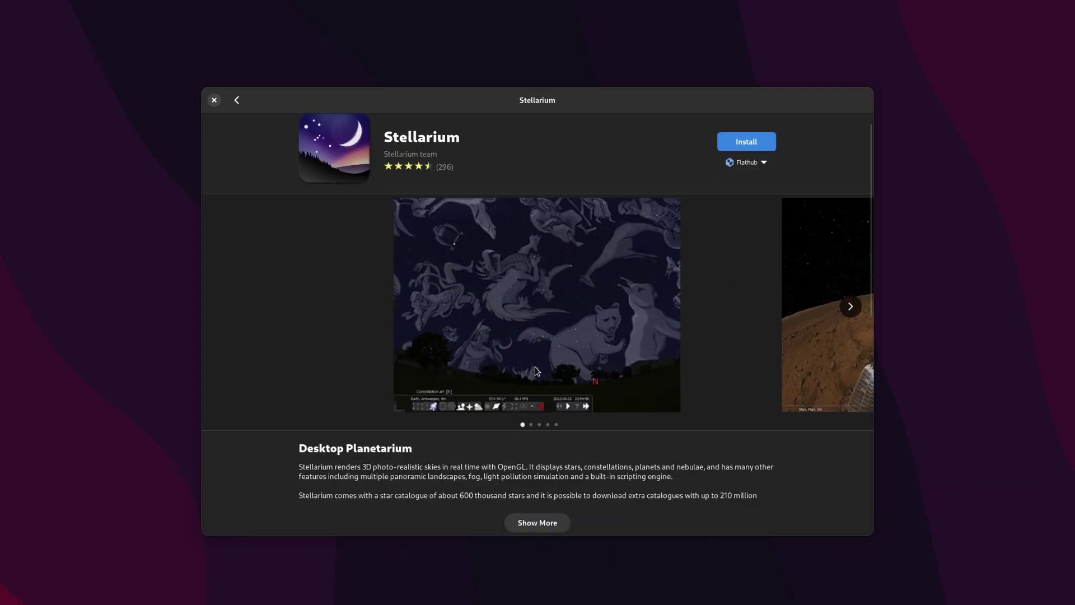
{"action": "scroll", "coordinate": [533, 364], "scroll_direction": "down", "scroll_amount": 5}
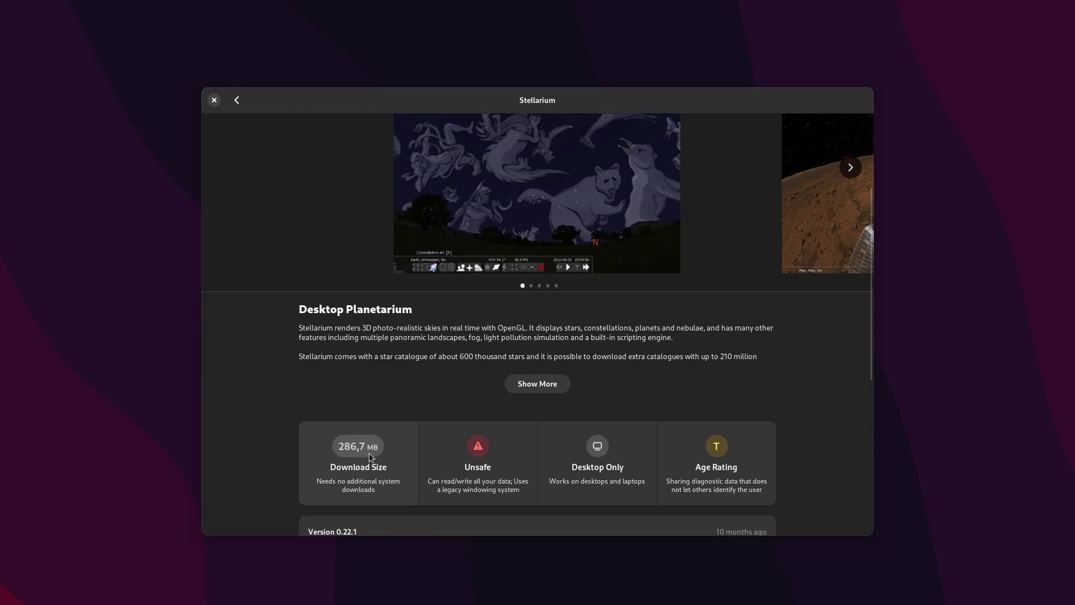
{"action": "scroll", "coordinate": [336, 458], "scroll_direction": "up", "scroll_amount": 5}
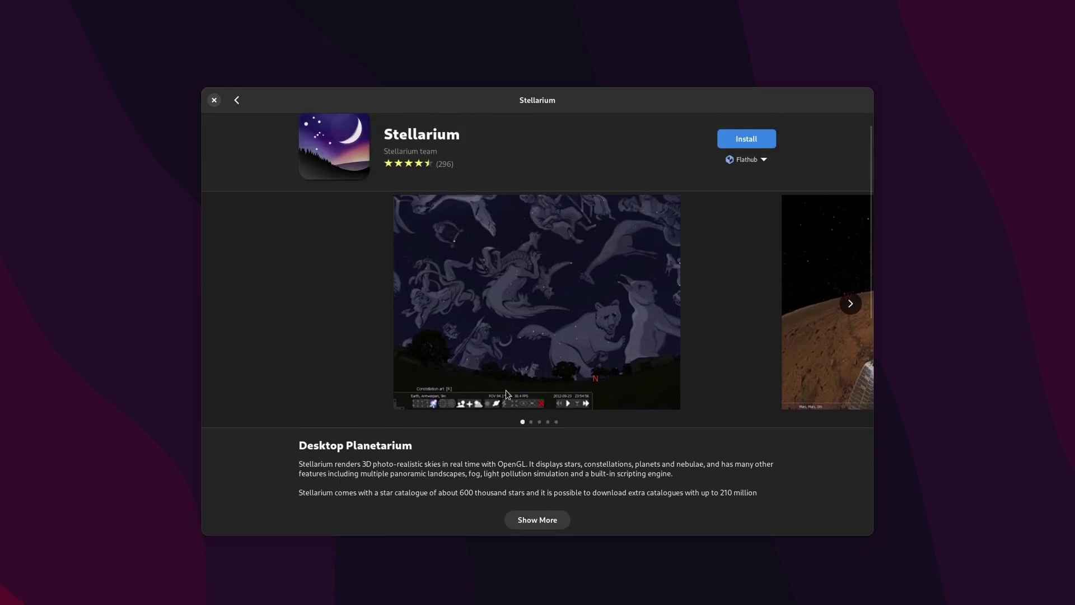
{"action": "left_click", "coordinate": [849, 303]}
{"action": "left_click", "coordinate": [847, 308]}
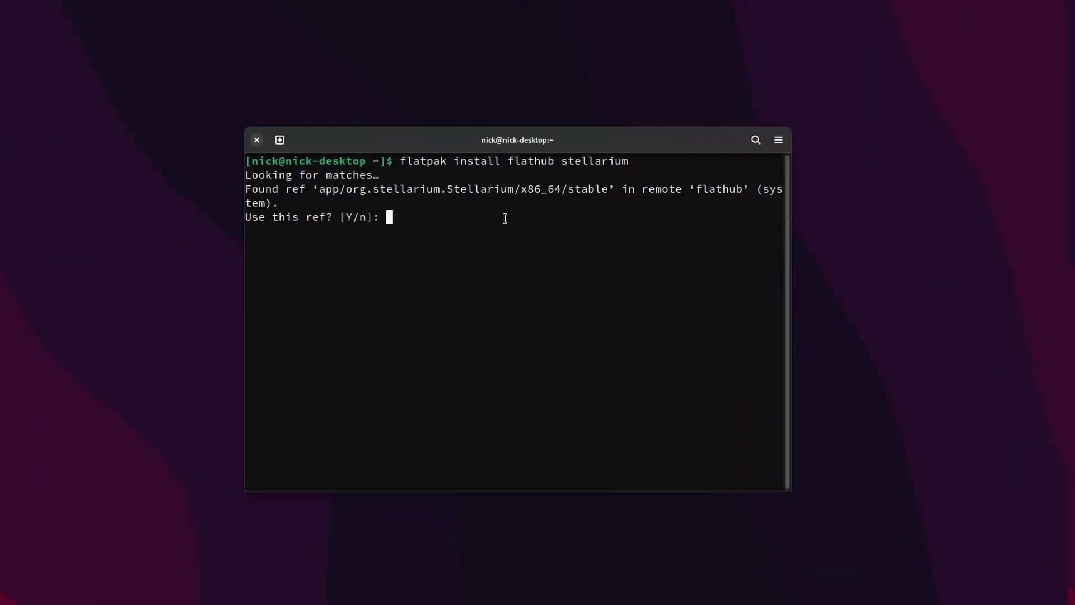
Step: In the terminal, accept the ref found for flatpak install flathub stellarium and highlight the org.freedesktop.Platform.GL.nvidia-525-89-02 entry
{"action": "type", "text": "Y"}
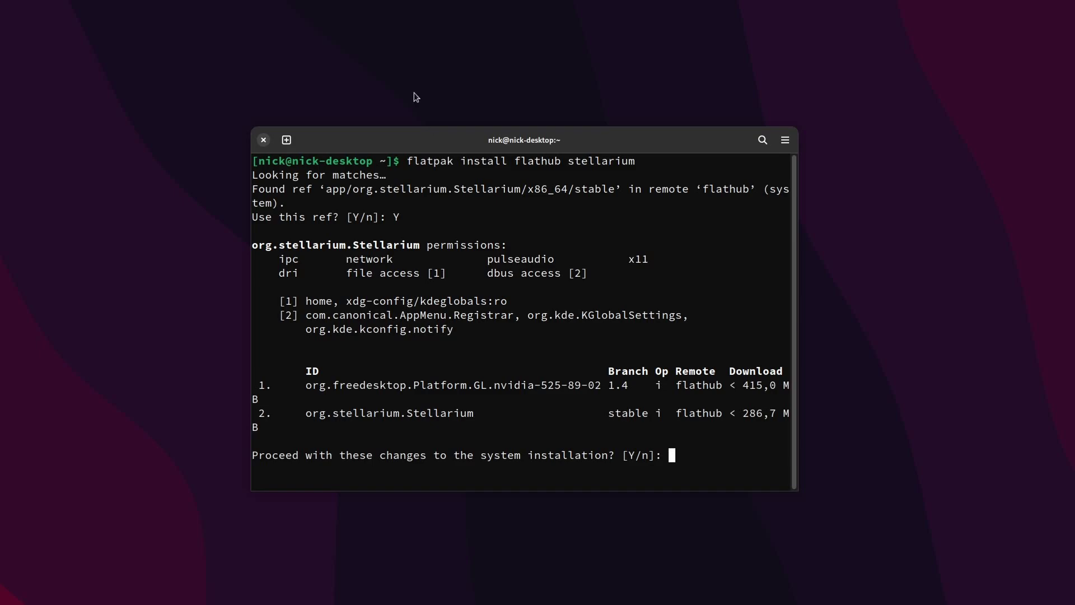
{"action": "left_click_drag", "start_coordinate": [364, 388], "coordinate": [602, 388]}
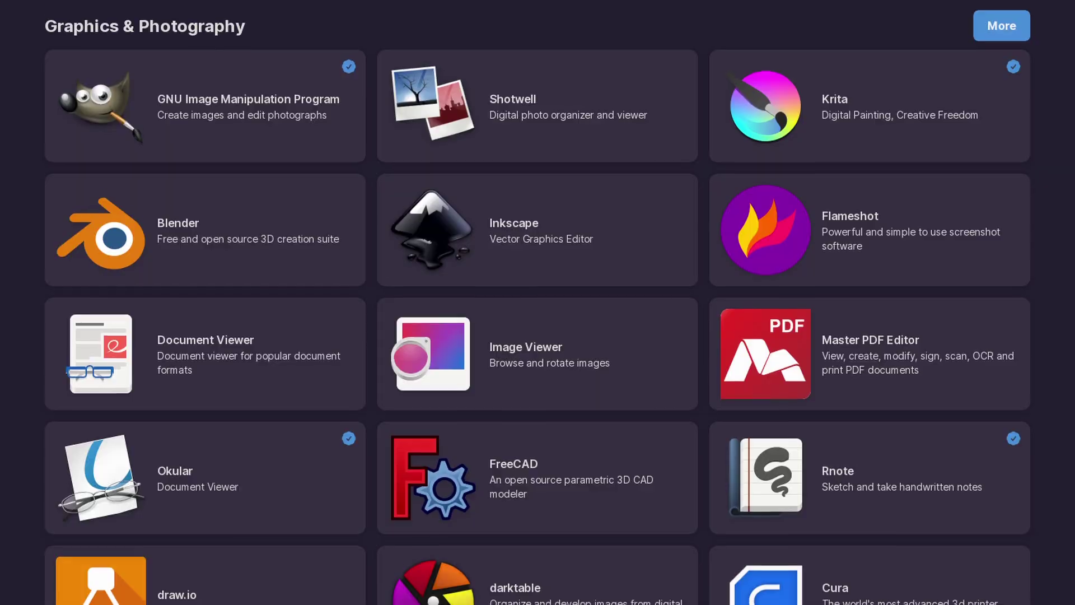
Step: On the Flathub website, look through the apps offered under Graphics & Photography, Networking and Productivity
{"action": "scroll", "coordinate": [538, 303], "scroll_direction": "down", "scroll_amount": 3}
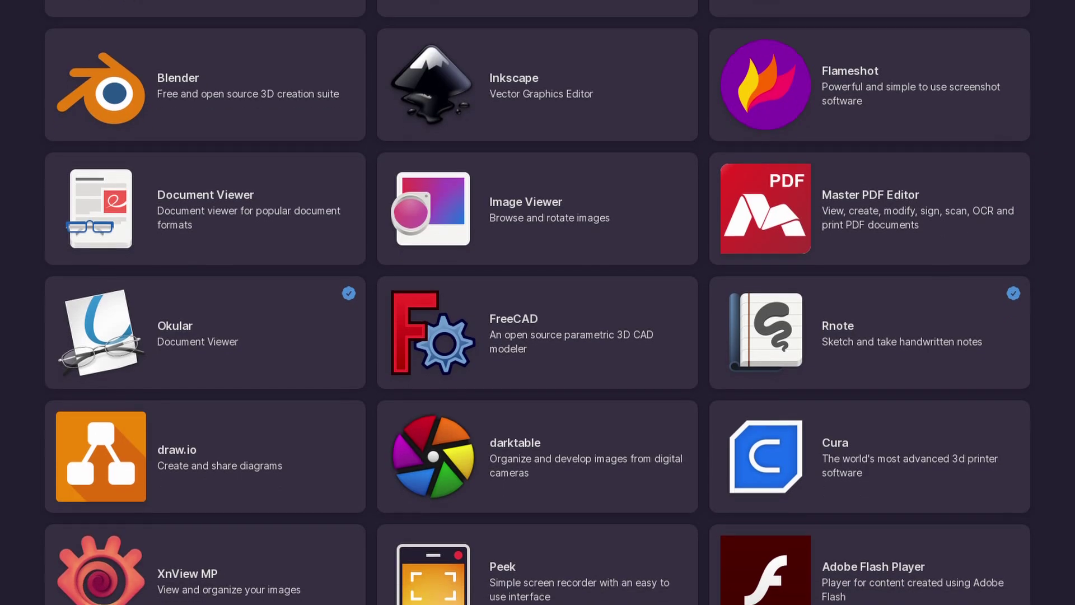
{"action": "scroll", "coordinate": [537, 302], "scroll_direction": "down", "scroll_amount": 4}
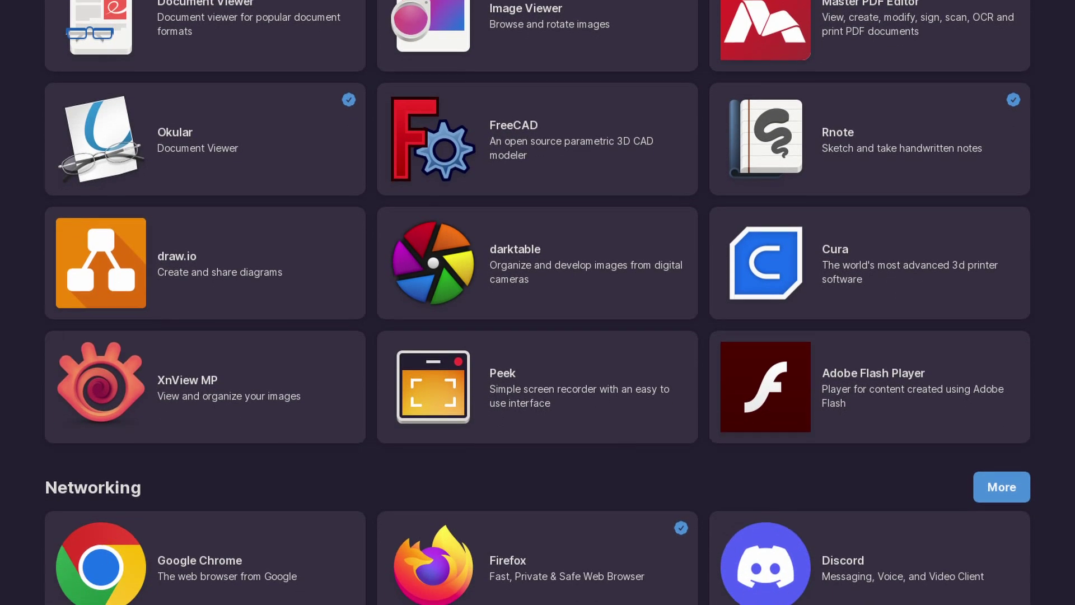
{"action": "scroll", "coordinate": [538, 303], "scroll_direction": "down", "scroll_amount": 4}
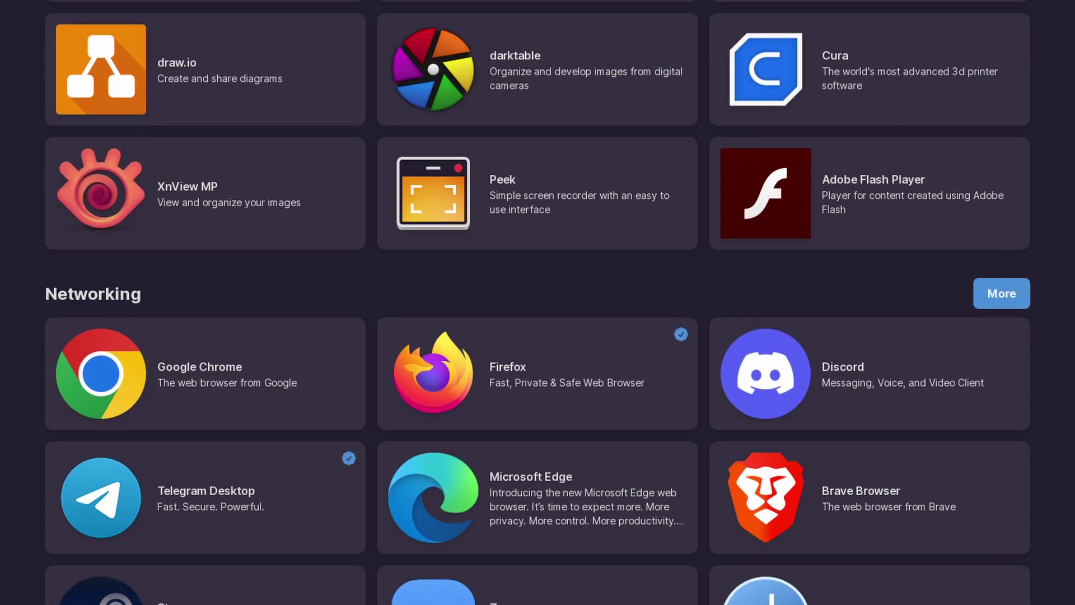
{"action": "scroll", "coordinate": [538, 303], "scroll_direction": "down", "scroll_amount": 4}
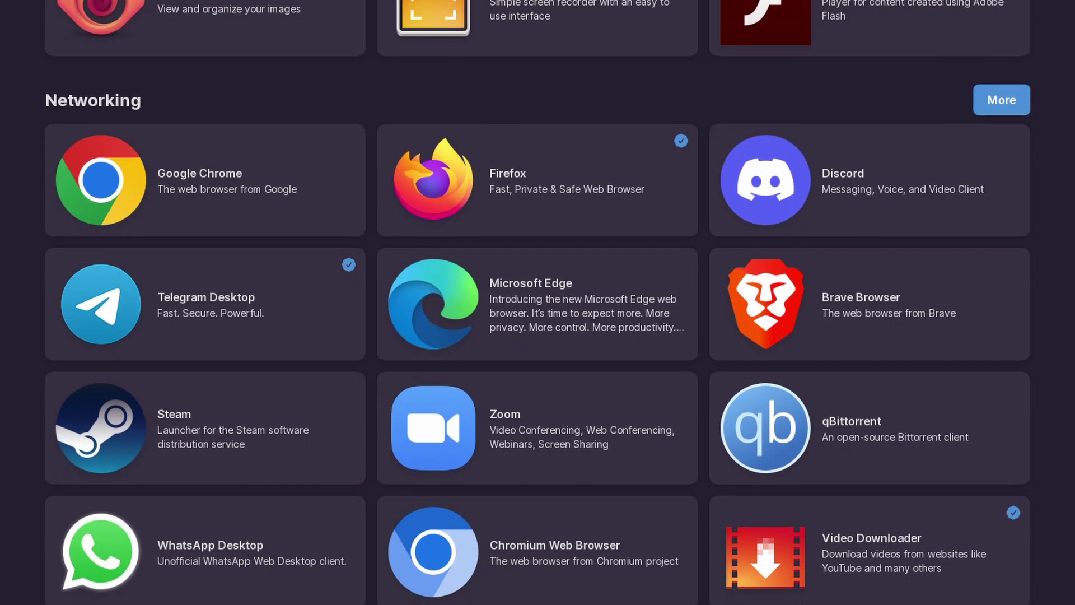
{"action": "scroll", "coordinate": [537, 303], "scroll_direction": "down", "scroll_amount": 4}
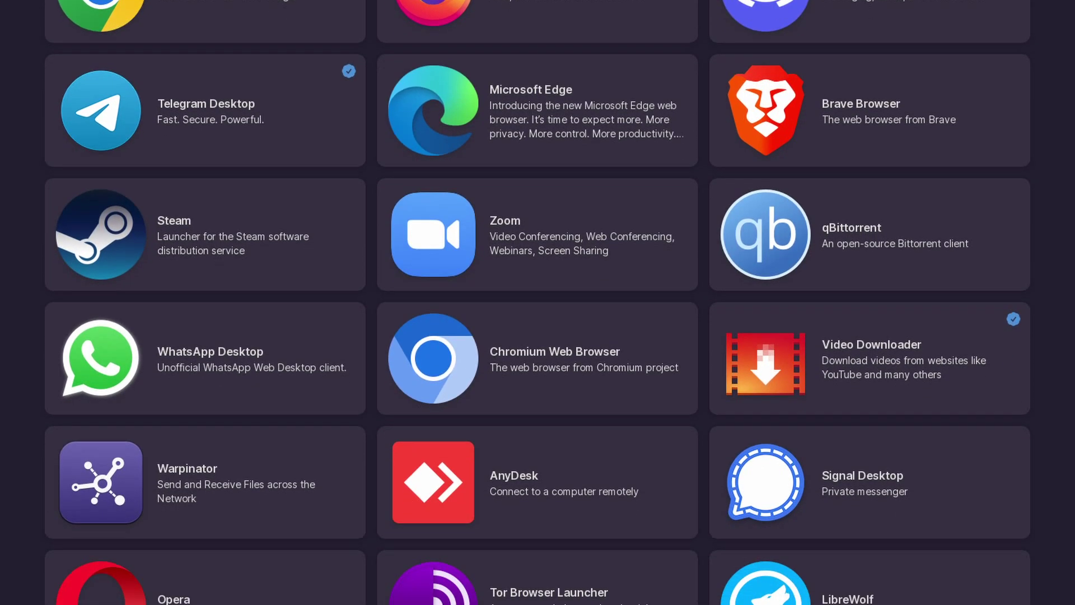
{"action": "scroll", "coordinate": [538, 302], "scroll_direction": "down", "scroll_amount": 4}
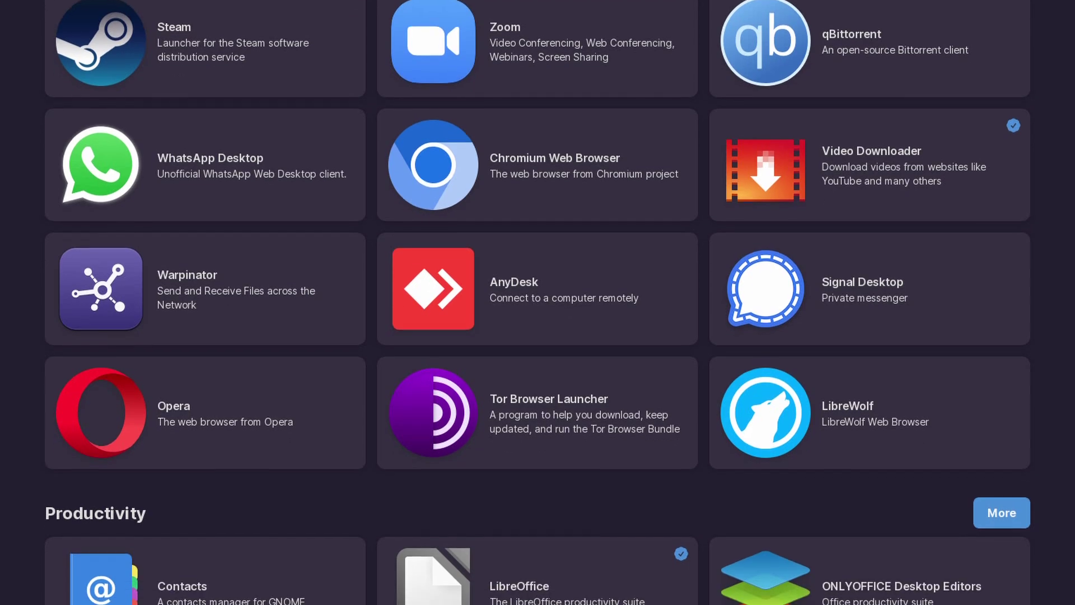
{"action": "scroll", "coordinate": [537, 302], "scroll_direction": "down", "scroll_amount": 4}
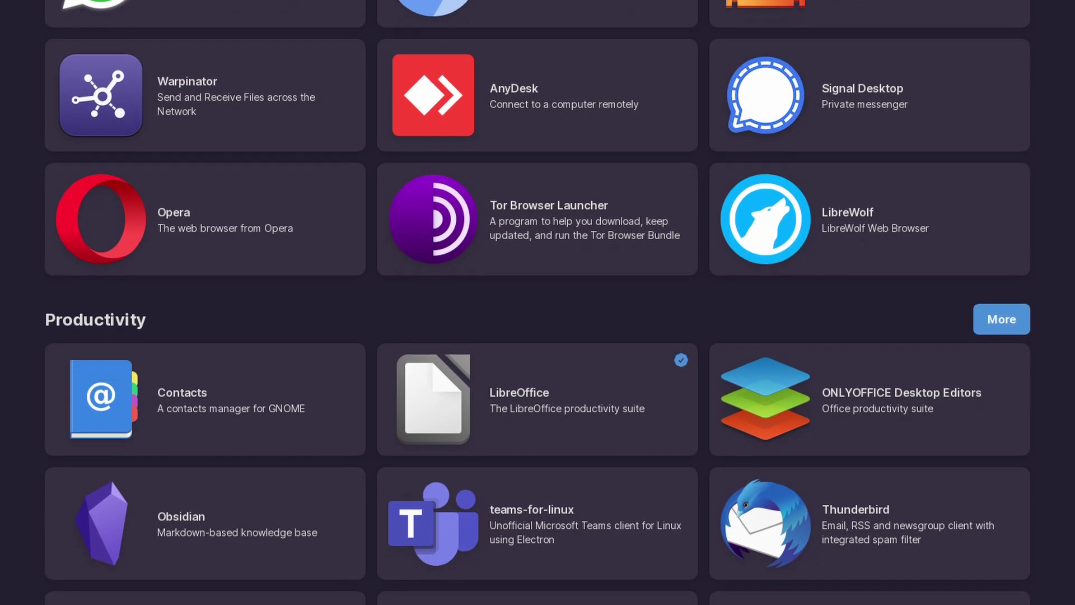
{"action": "scroll", "coordinate": [538, 302], "scroll_direction": "down", "scroll_amount": 4}
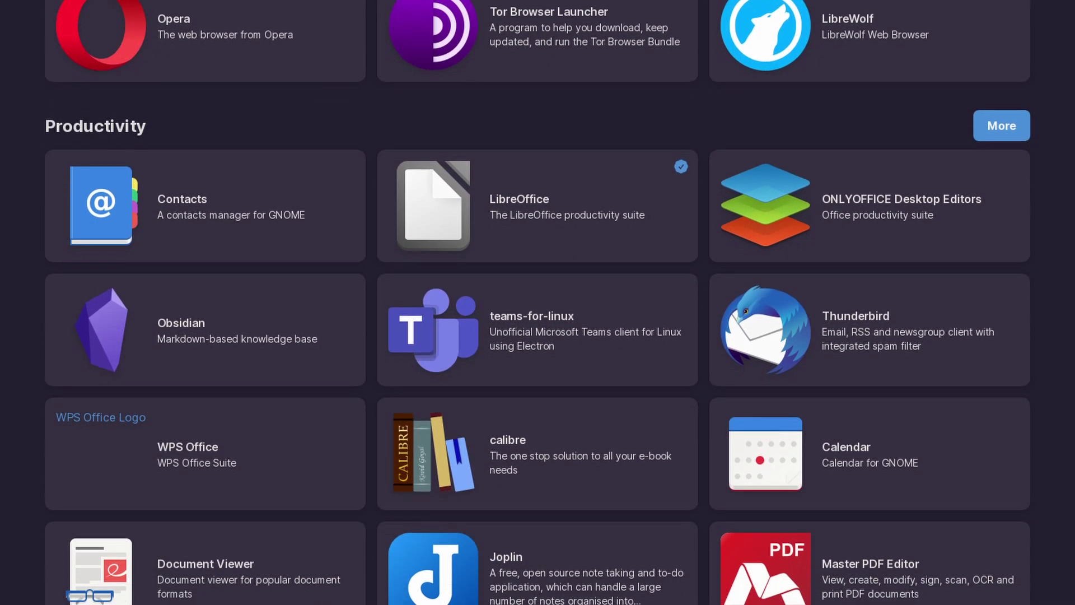
{"action": "scroll", "coordinate": [538, 302], "scroll_direction": "down", "scroll_amount": 3}
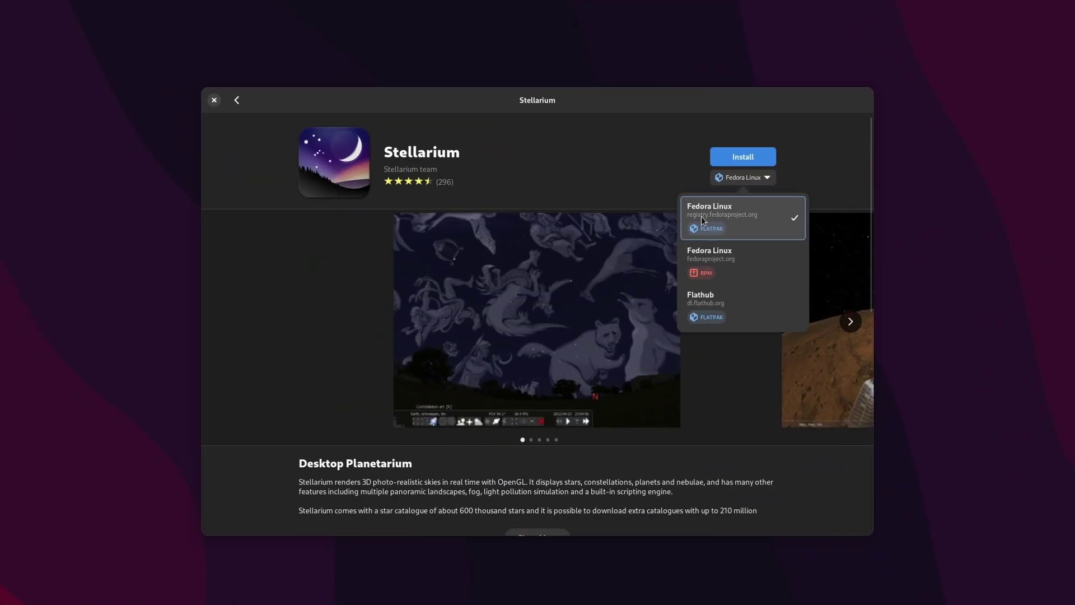
Step: Pick Flathub as Stellarium's source in GNOME Software, and in the terminal proceed with flatpak install flathub stellarium and highlight the command
{"action": "left_click", "coordinate": [735, 311]}
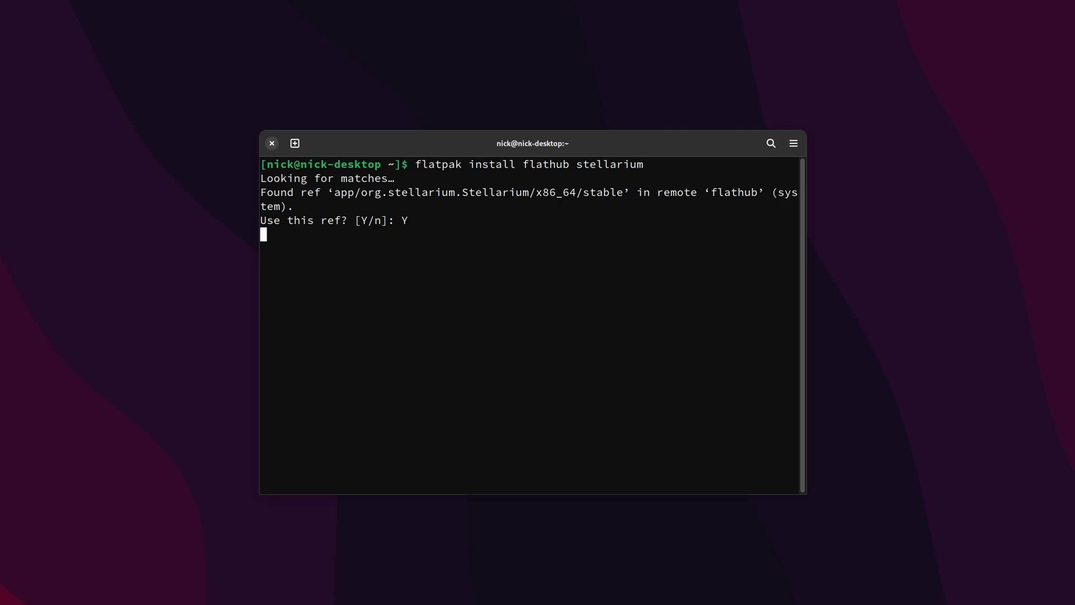
{"action": "key", "text": "Return"}
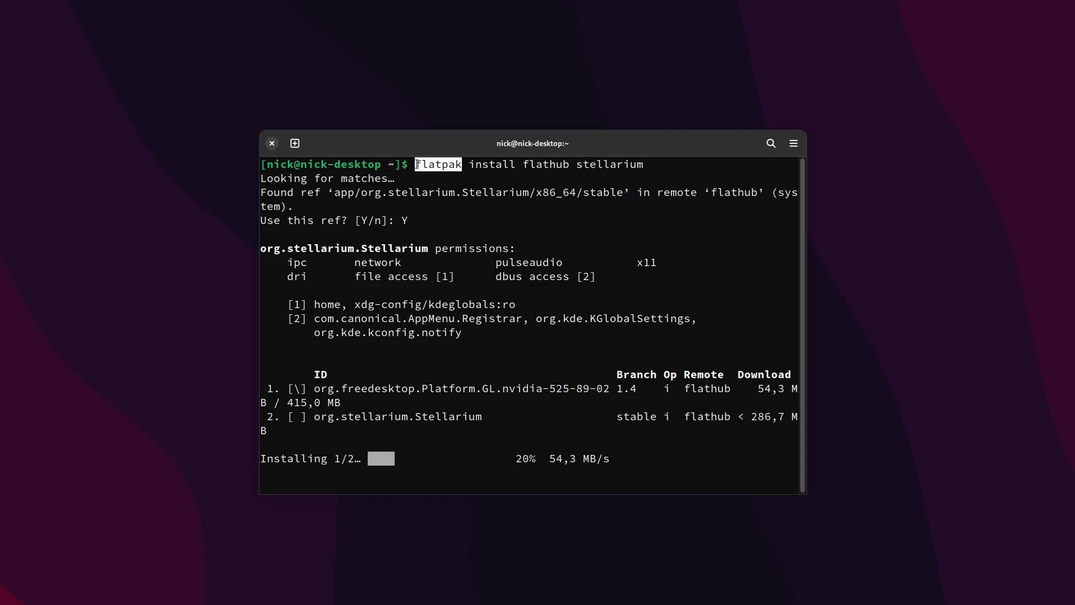
{"action": "left_click", "coordinate": [625, 167]}
{"action": "left_click_drag", "start_coordinate": [644, 165], "coordinate": [417, 165]}
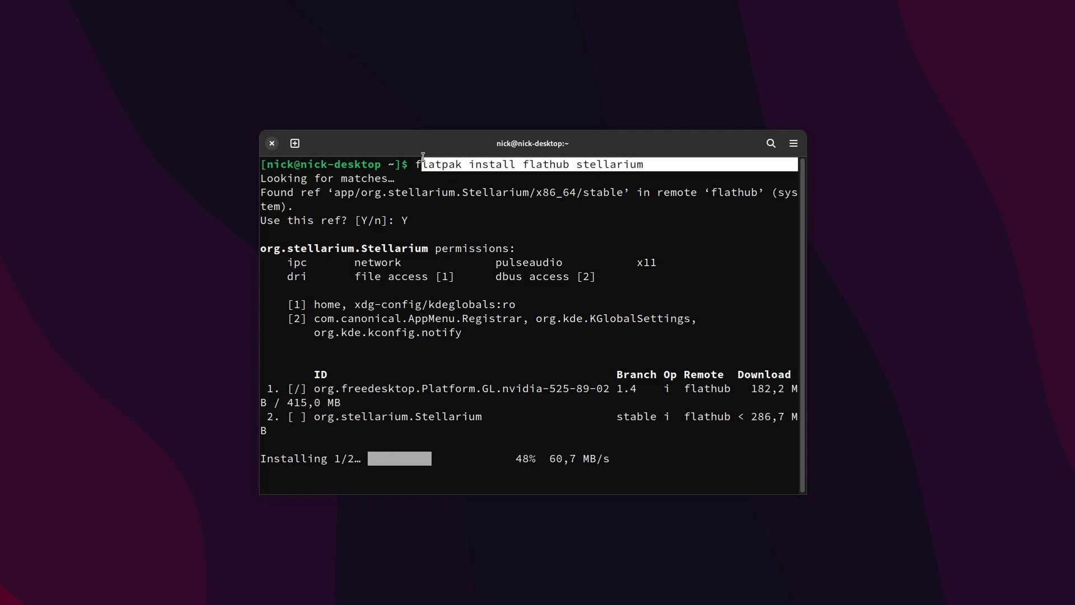
{"action": "left_click", "coordinate": [420, 166]}
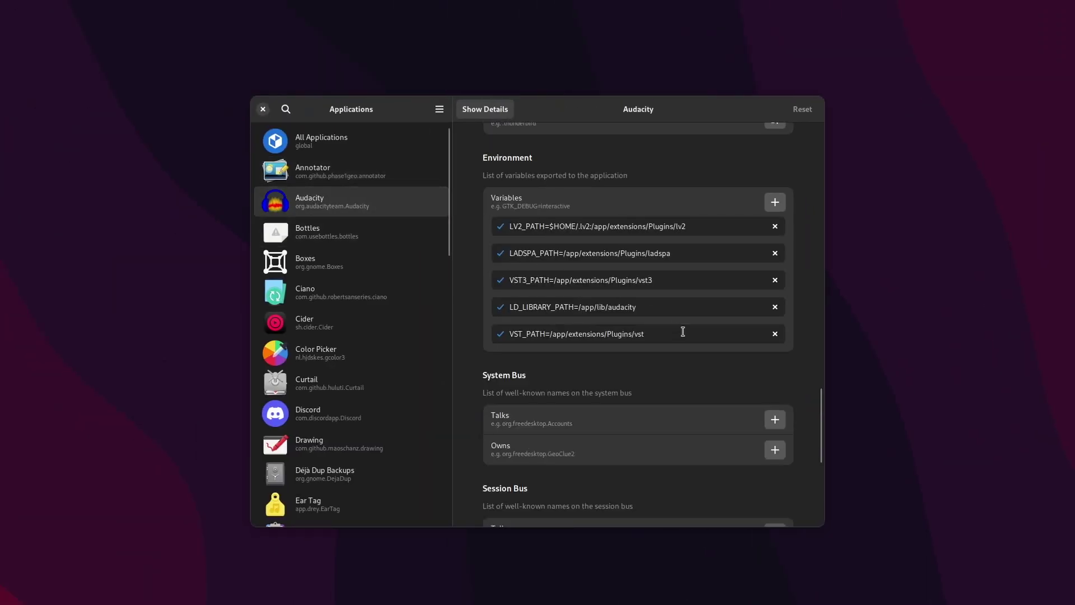
Step: In Flatseal, look back through Audacity's permission settings above its environment variables
{"action": "scroll", "coordinate": [700, 350], "scroll_direction": "up", "scroll_amount": 10}
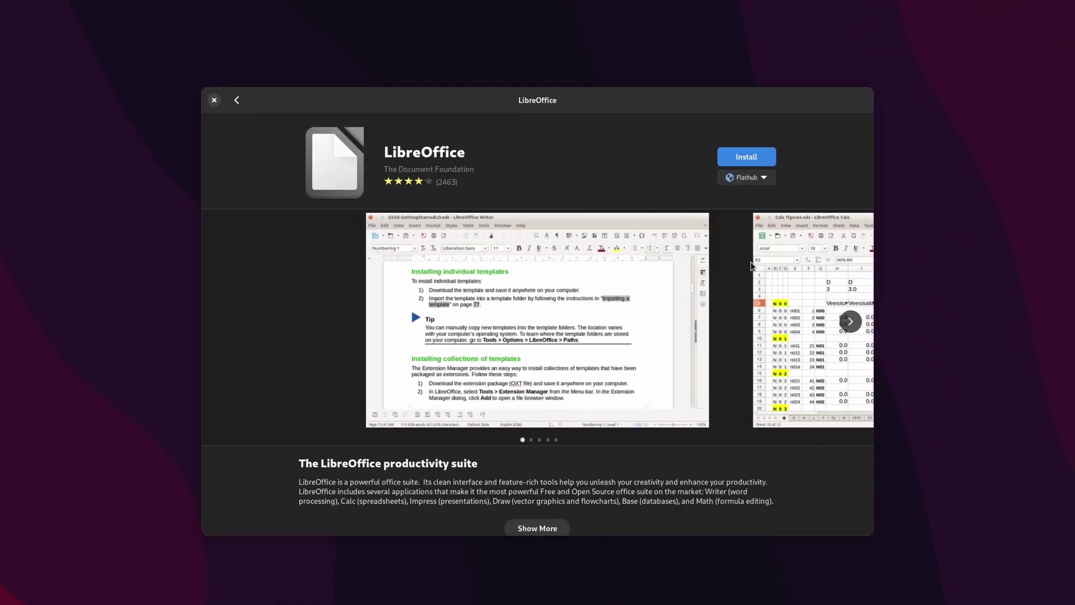
Step: In GNOME Software, examine the add-ons, safety and version details of the Flathub LibreOffice package, and return to the app list
{"action": "scroll", "coordinate": [596, 255], "scroll_direction": "down", "scroll_amount": 10}
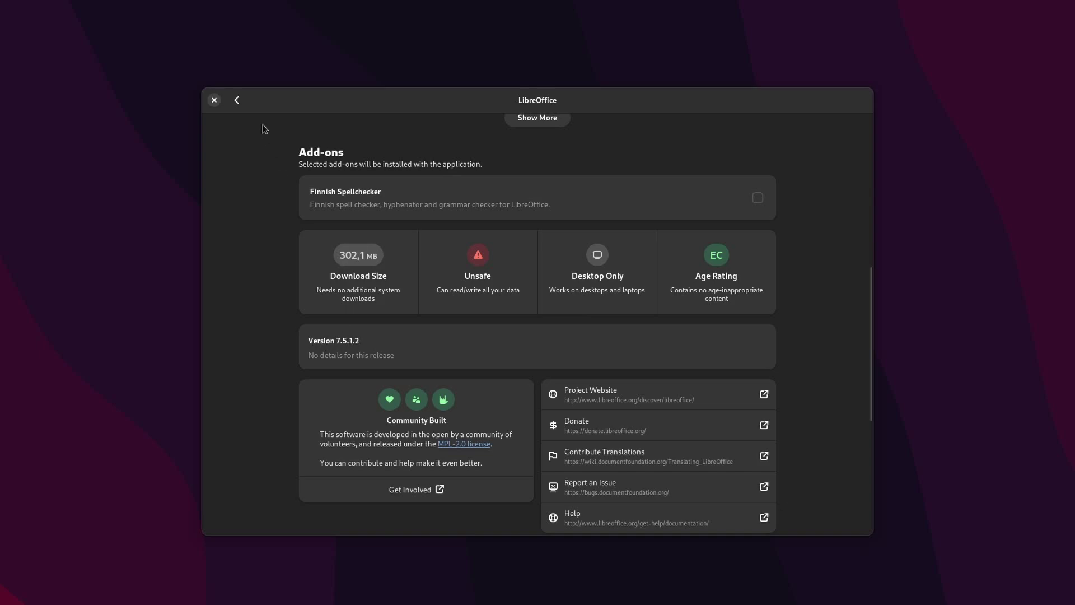
{"action": "left_click", "coordinate": [236, 100]}
Step: Open the LibreOffice Writer page, examine its safety and version details, and check its available installation sources
{"action": "left_click", "coordinate": [539, 231]}
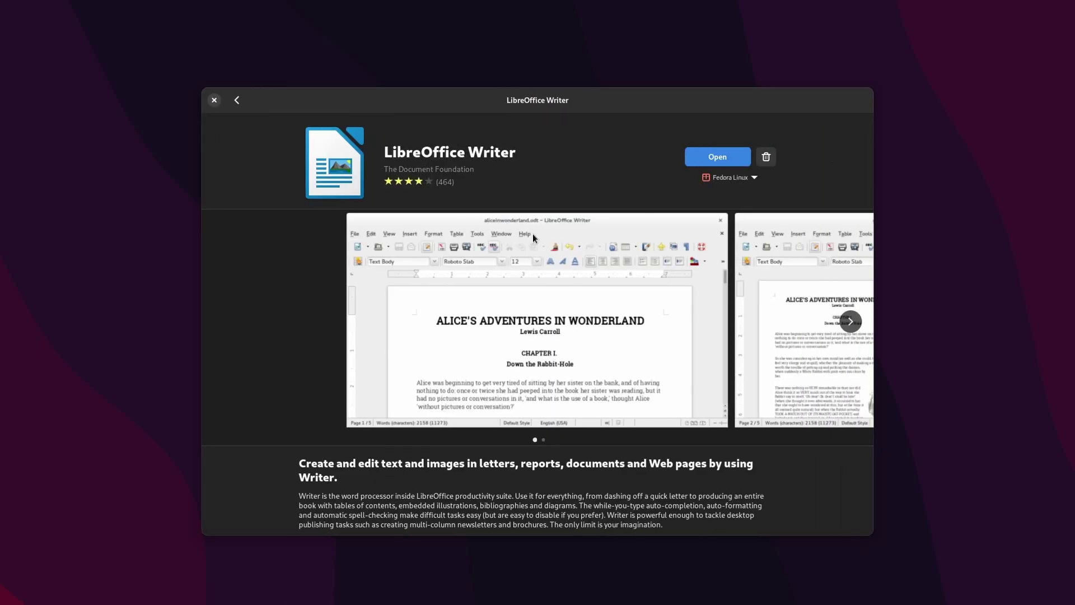
{"action": "scroll", "coordinate": [395, 275], "scroll_direction": "down", "scroll_amount": 6}
{"action": "scroll", "coordinate": [394, 279], "scroll_direction": "down", "scroll_amount": 5}
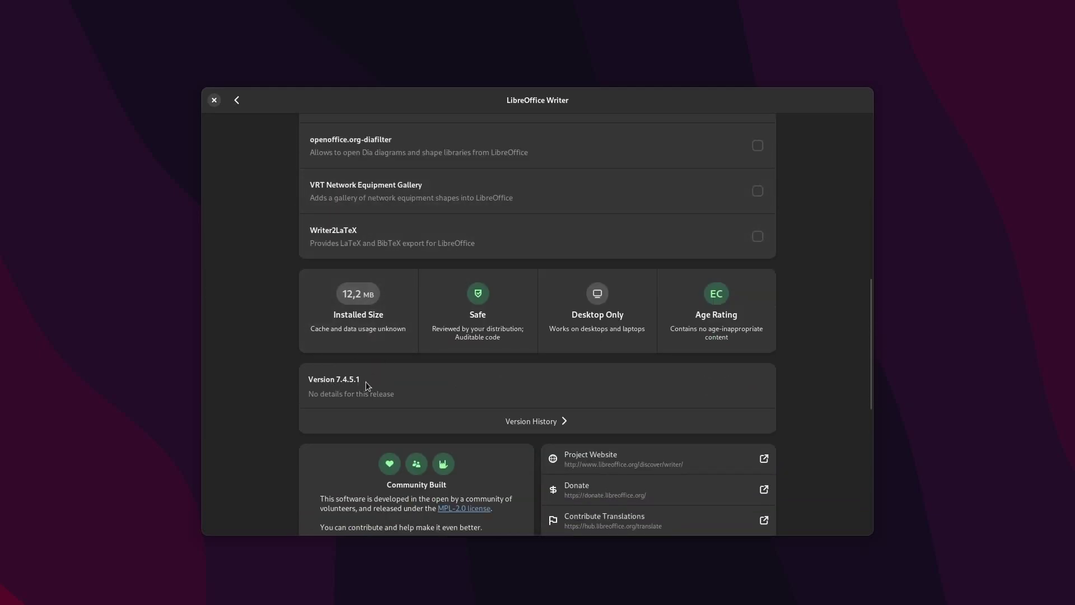
{"action": "scroll", "coordinate": [465, 375], "scroll_direction": "up", "scroll_amount": 10}
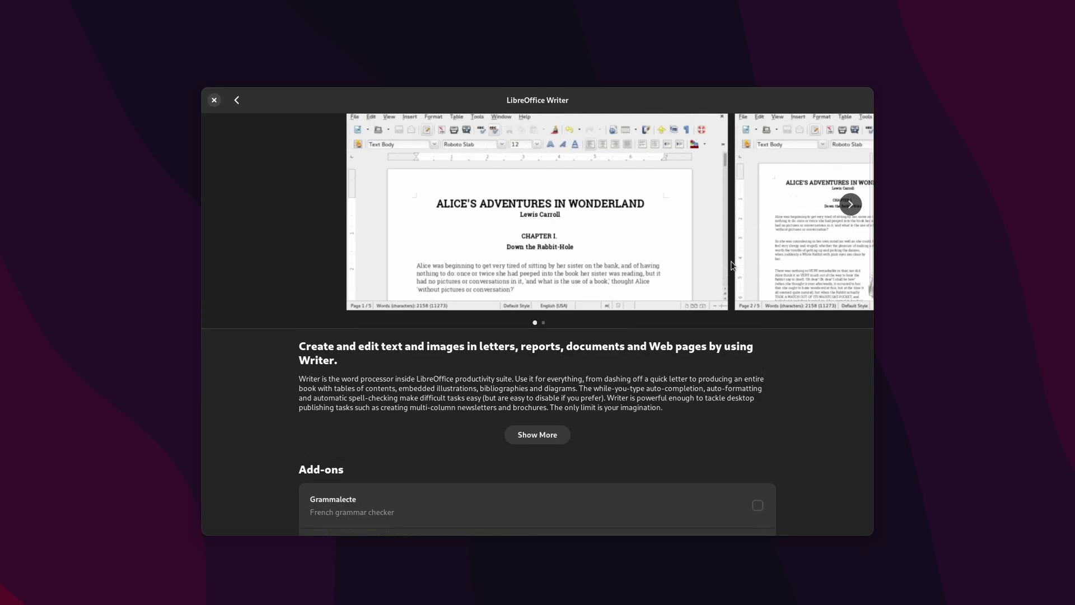
{"action": "left_click", "coordinate": [749, 182]}
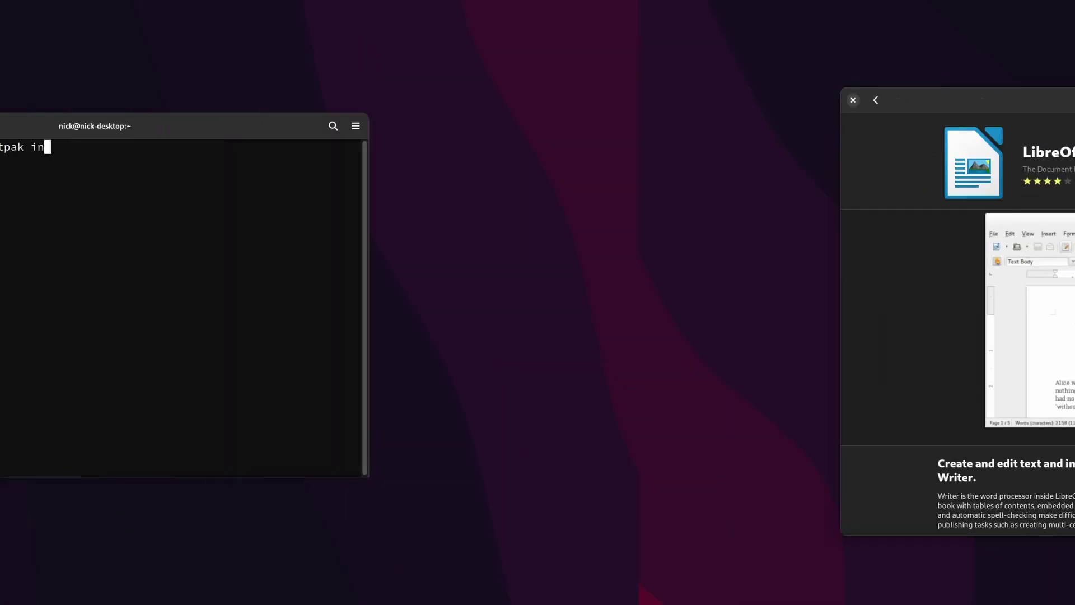
Step: Run flatpak install flathub tuxguitar in the terminal and highlight the TuxGuitar row in the list of proposed changes
{"action": "type", "text": "nstall flathub tuxguitar"}
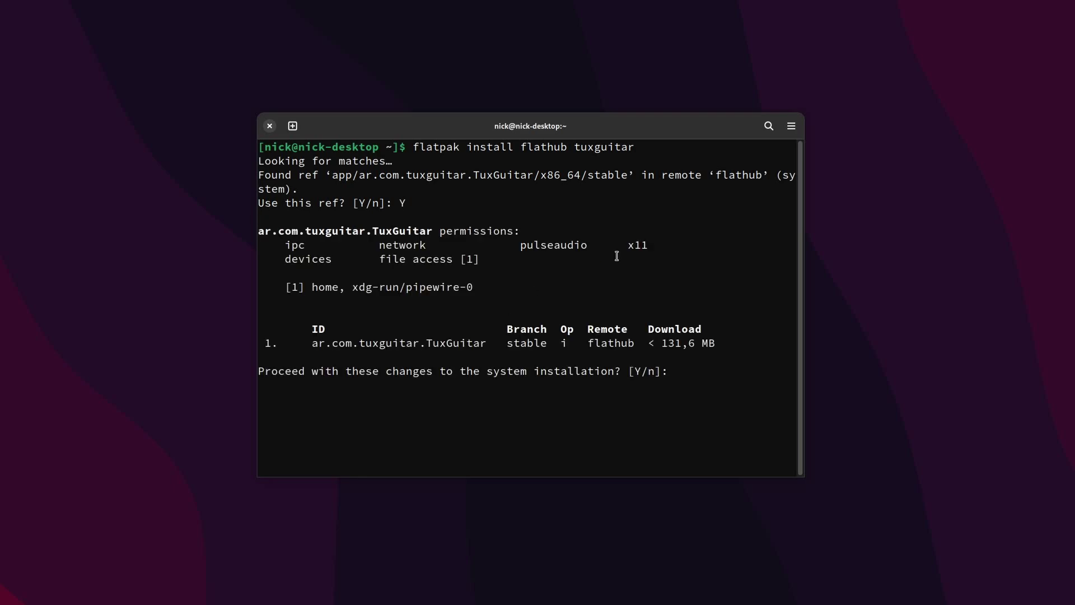
{"action": "left_click_drag", "start_coordinate": [331, 341], "coordinate": [717, 344]}
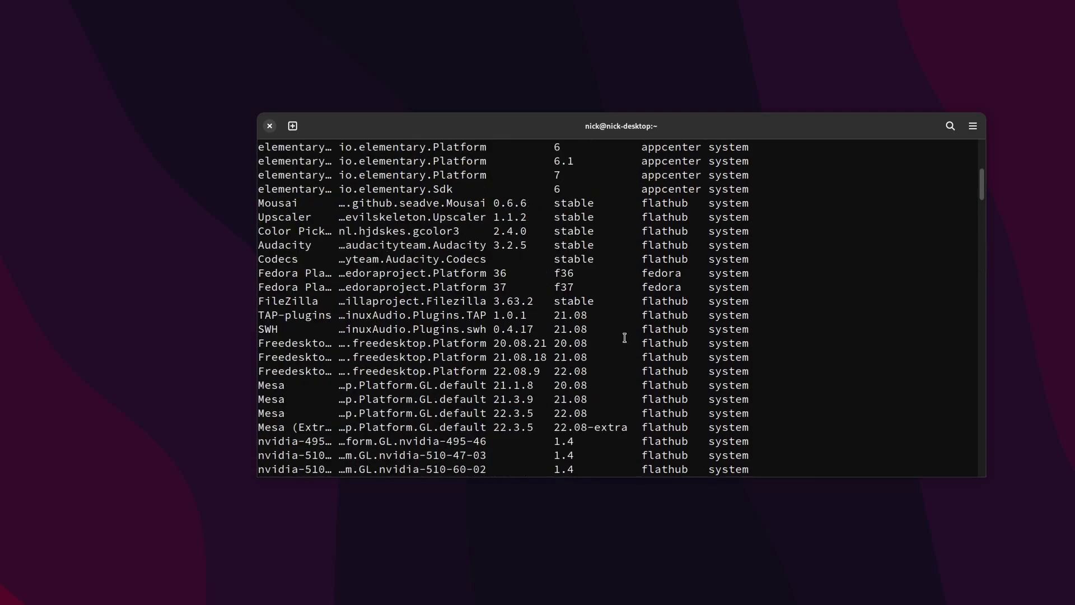
Step: Look through the installed Flatpaks in the flatpak list output and highlight the elementary platform and development rows
{"action": "scroll", "coordinate": [623, 337], "scroll_direction": "down", "scroll_amount": 15}
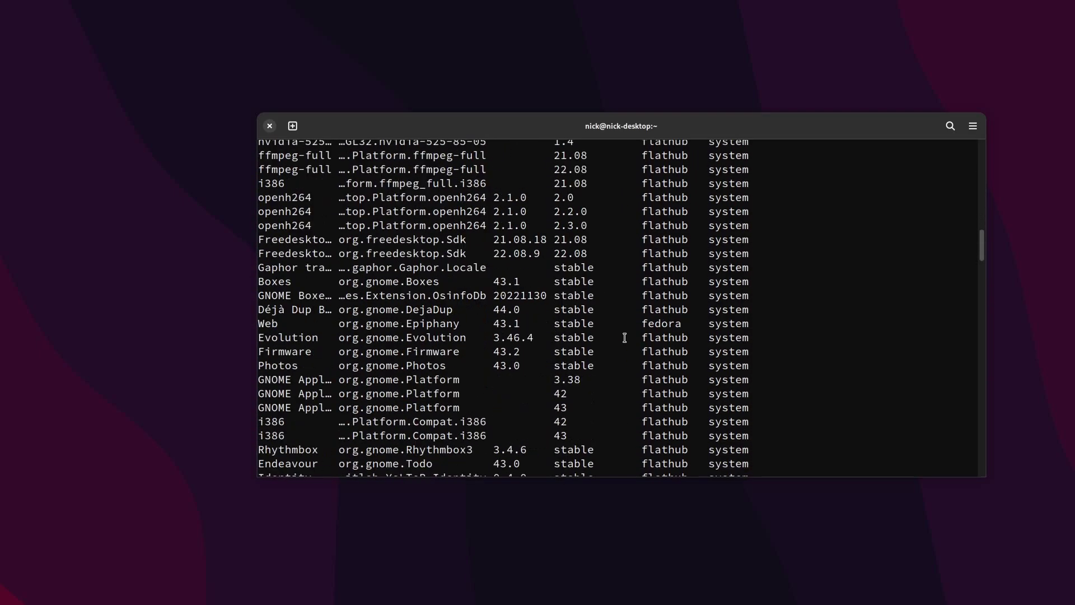
{"action": "scroll", "coordinate": [624, 337], "scroll_direction": "down", "scroll_amount": 5}
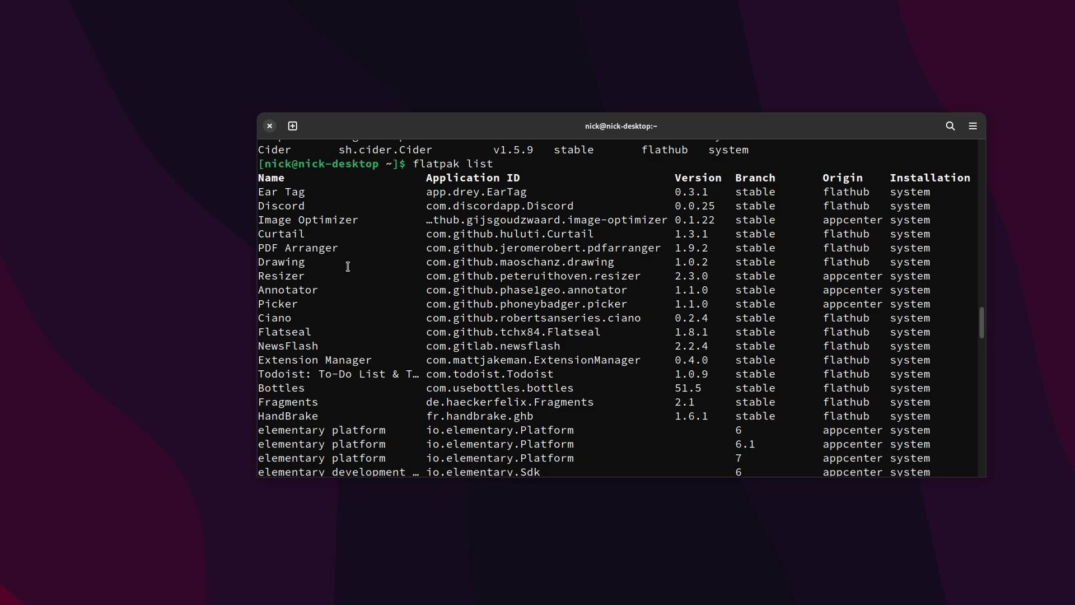
{"action": "scroll", "coordinate": [314, 247], "scroll_direction": "down", "scroll_amount": 3}
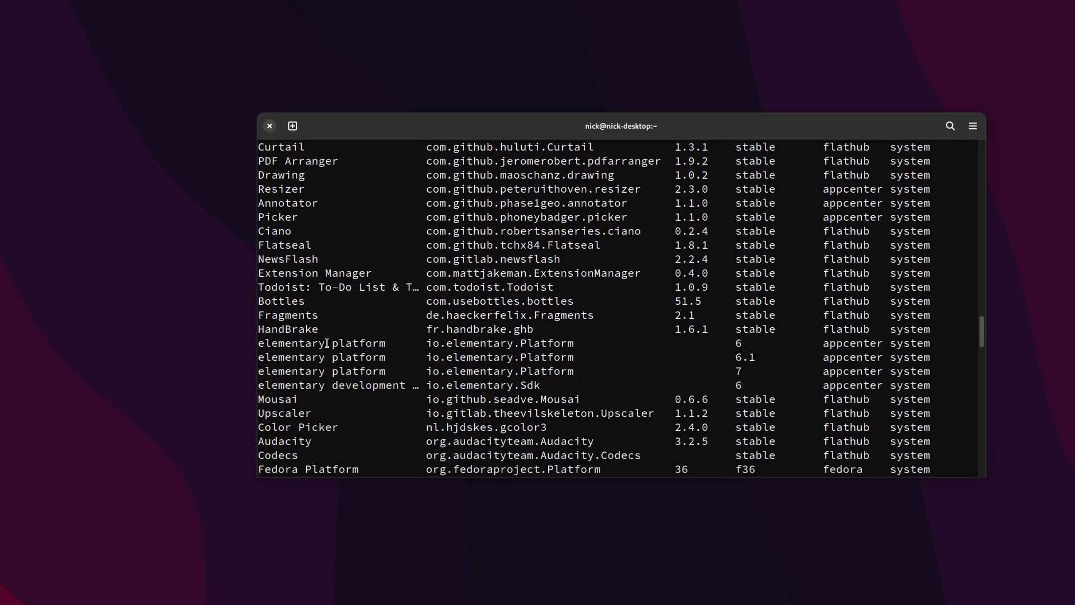
{"action": "triple_click", "coordinate": [327, 343]}
{"action": "left_click_drag", "start_coordinate": [327, 343], "coordinate": [867, 383]}
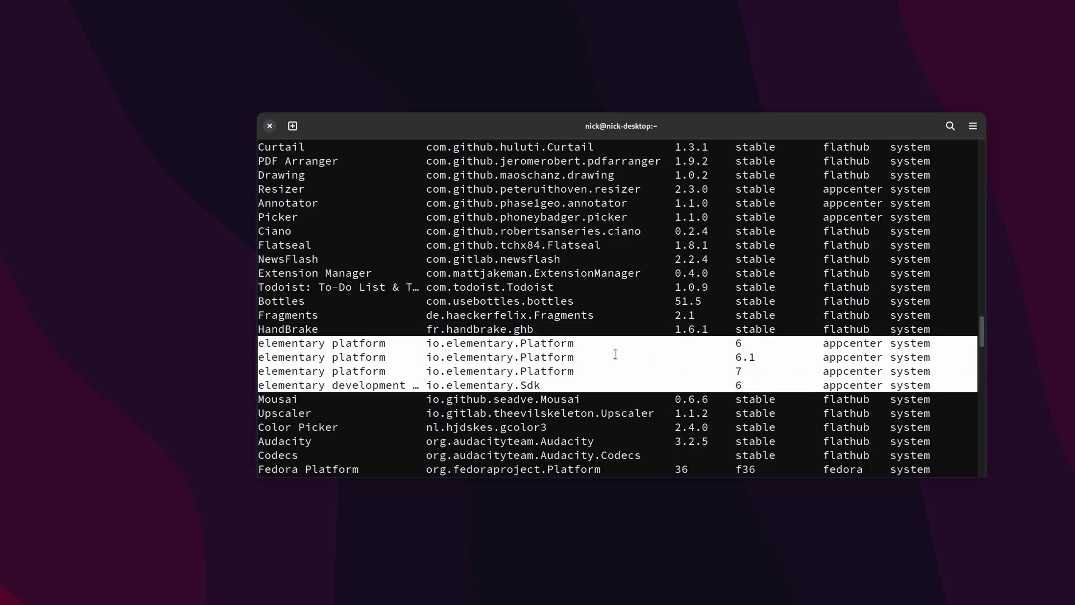
{"action": "scroll", "coordinate": [615, 354], "scroll_direction": "down", "scroll_amount": 2}
{"action": "scroll", "coordinate": [615, 351], "scroll_direction": "down", "scroll_amount": 2}
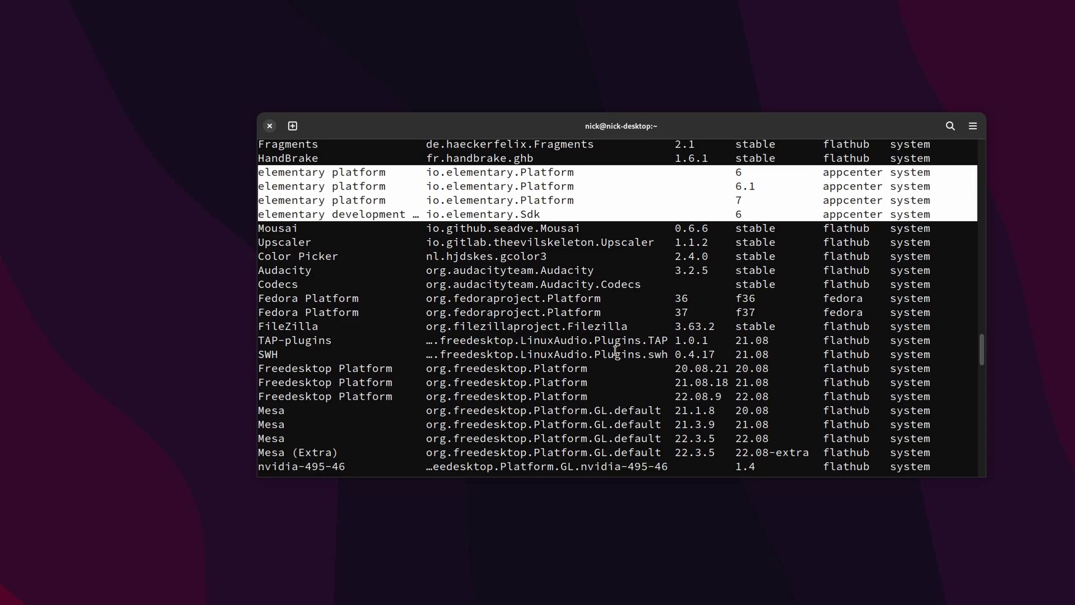
Step: Highlight the Freedesktop Platform rows and the Mesa rows in the flatpak list output
{"action": "triple_click", "coordinate": [331, 324]}
{"action": "left_click_drag", "start_coordinate": [868, 320], "coordinate": [866, 354]}
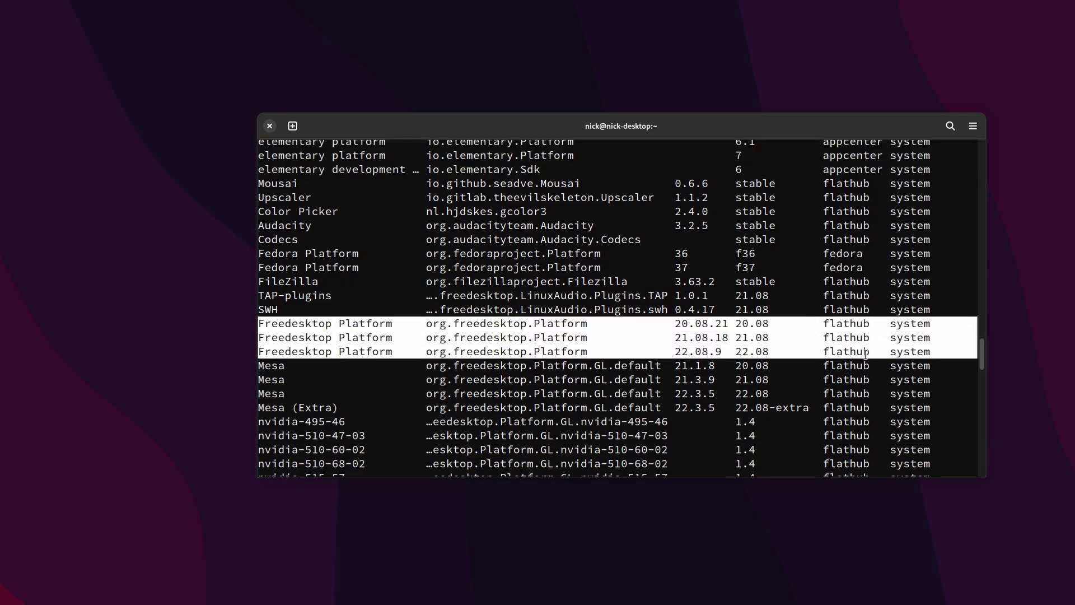
{"action": "triple_click", "coordinate": [274, 365]}
{"action": "left_click_drag", "start_coordinate": [275, 365], "coordinate": [861, 403]}
{"action": "scroll", "coordinate": [765, 397], "scroll_direction": "down", "scroll_amount": 3}
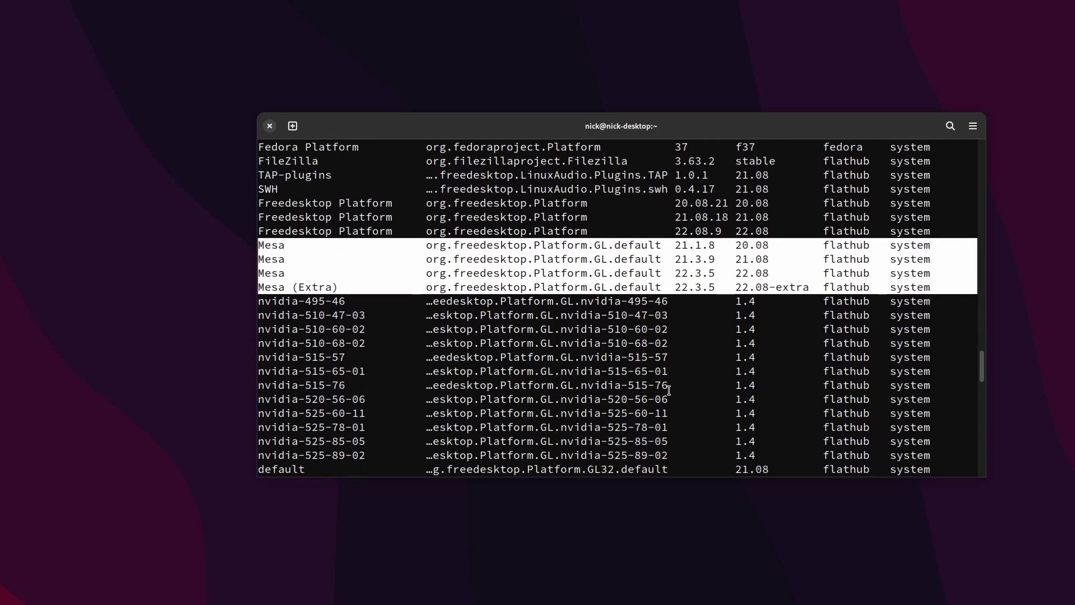
Step: Highlight the nvidia driver rows from nvidia-495-46 to nvidia-525-89-02, and switch to the disk usage chart
{"action": "double_click", "coordinate": [302, 292]}
{"action": "left_click_drag", "start_coordinate": [302, 293], "coordinate": [913, 419]}
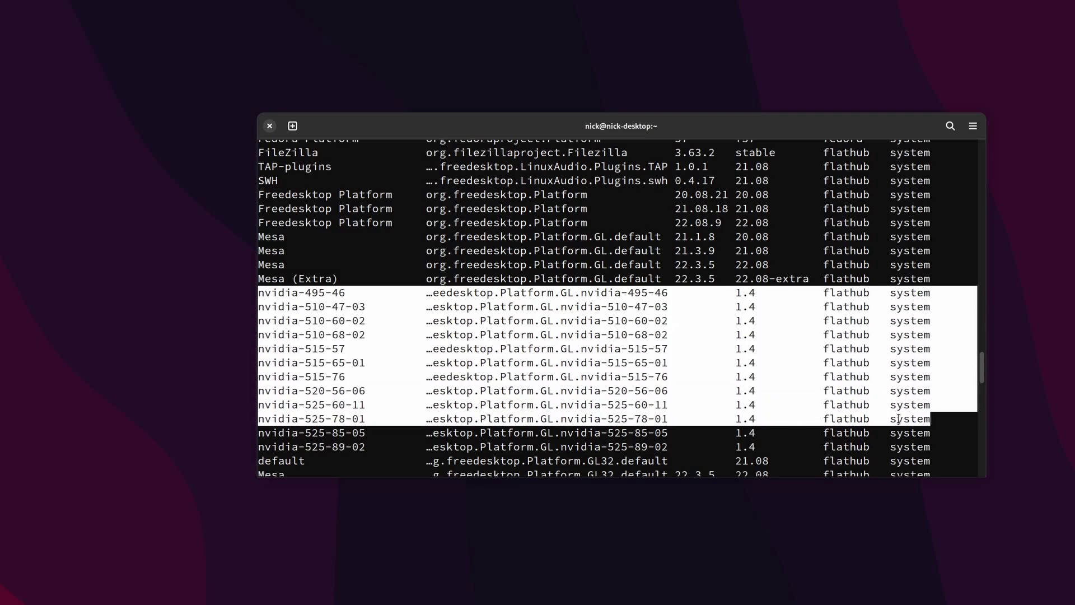
{"action": "left_click_drag", "start_coordinate": [913, 418], "coordinate": [913, 446]}
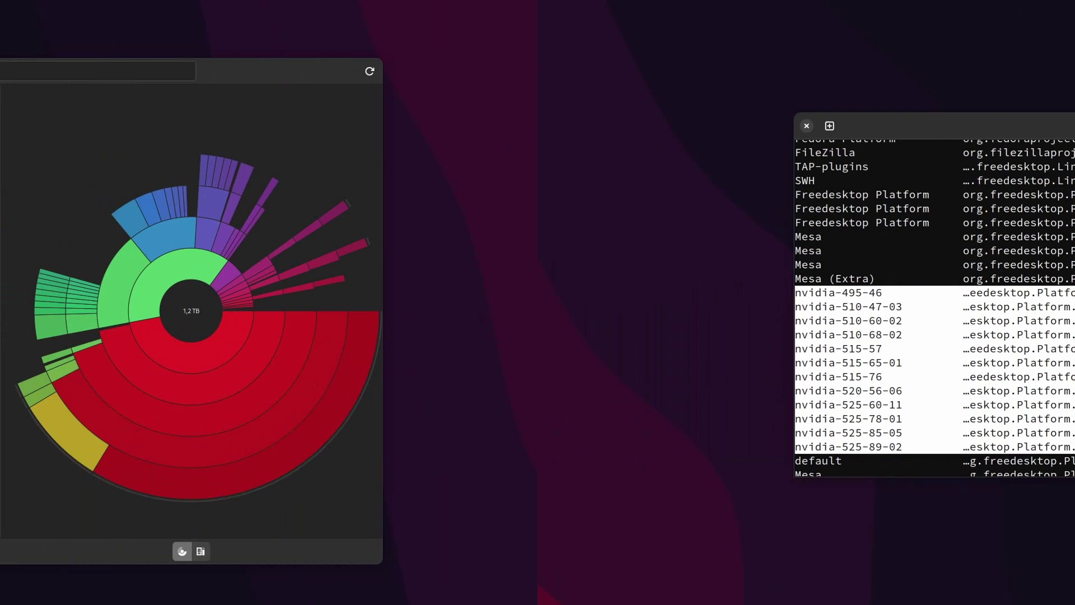
{"action": "scroll", "coordinate": [283, 272], "scroll_direction": "down", "scroll_amount": 2}
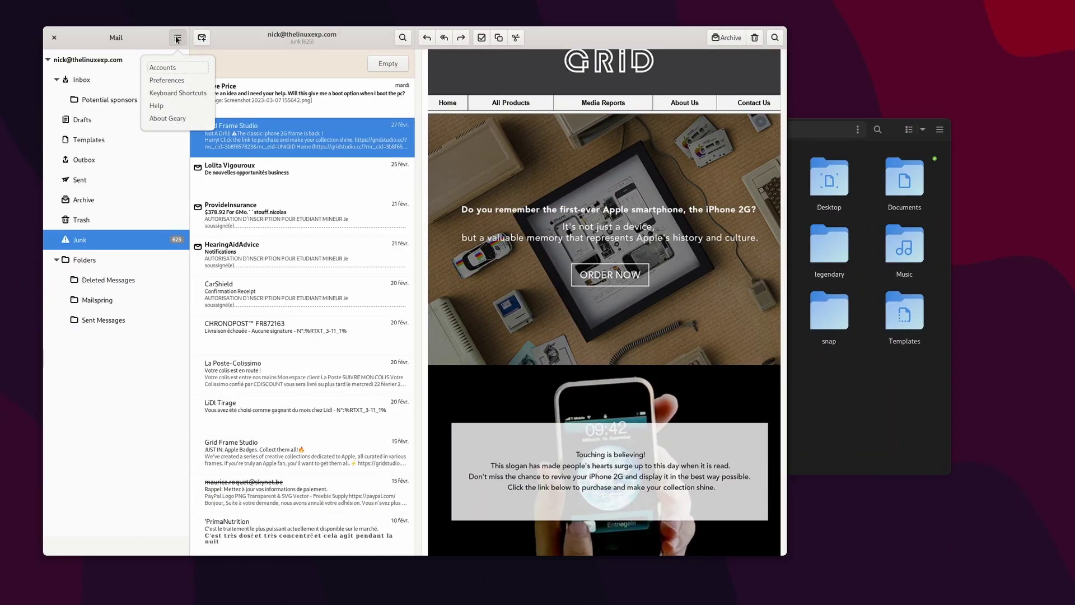
Step: View the About information of the Geary mail client, close it, and view the About information of Files
{"action": "left_click", "coordinate": [168, 119]}
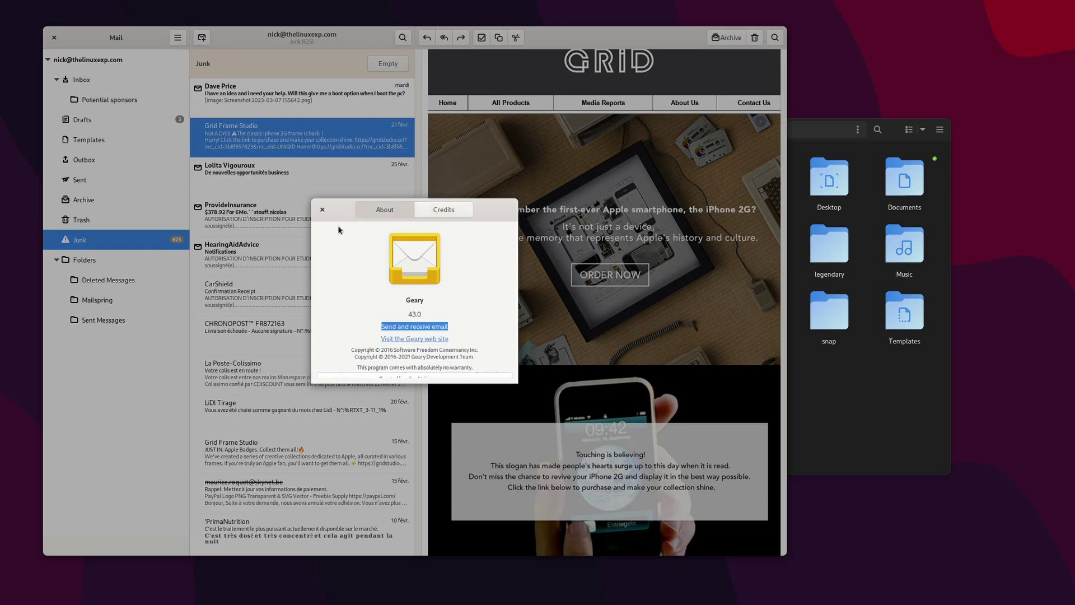
{"action": "key", "text": "Escape"}
{"action": "left_click", "coordinate": [868, 166]}
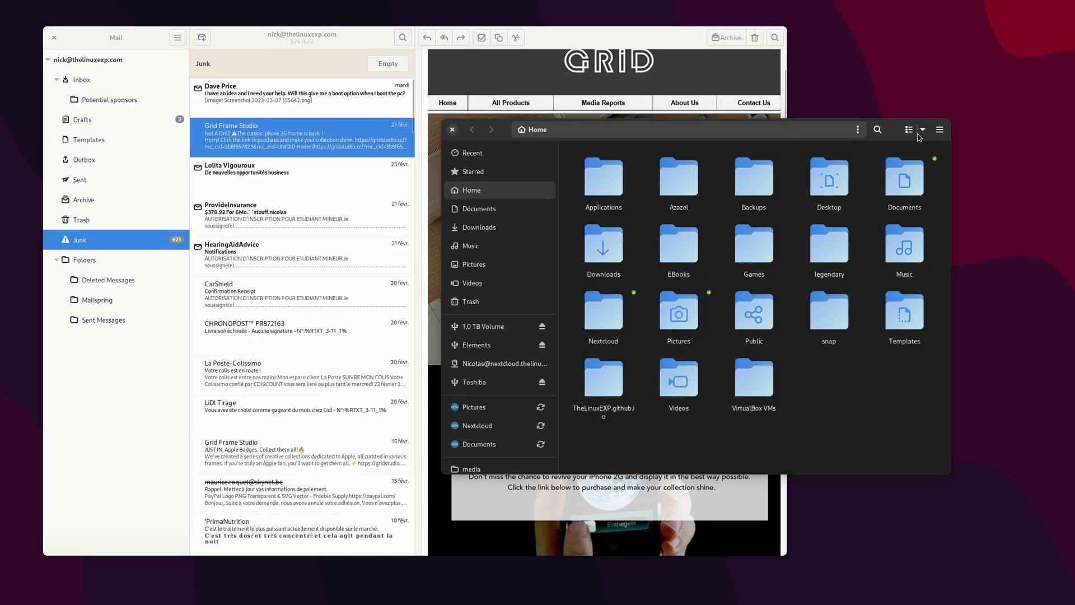
{"action": "left_click", "coordinate": [940, 130]}
{"action": "left_click", "coordinate": [921, 323]}
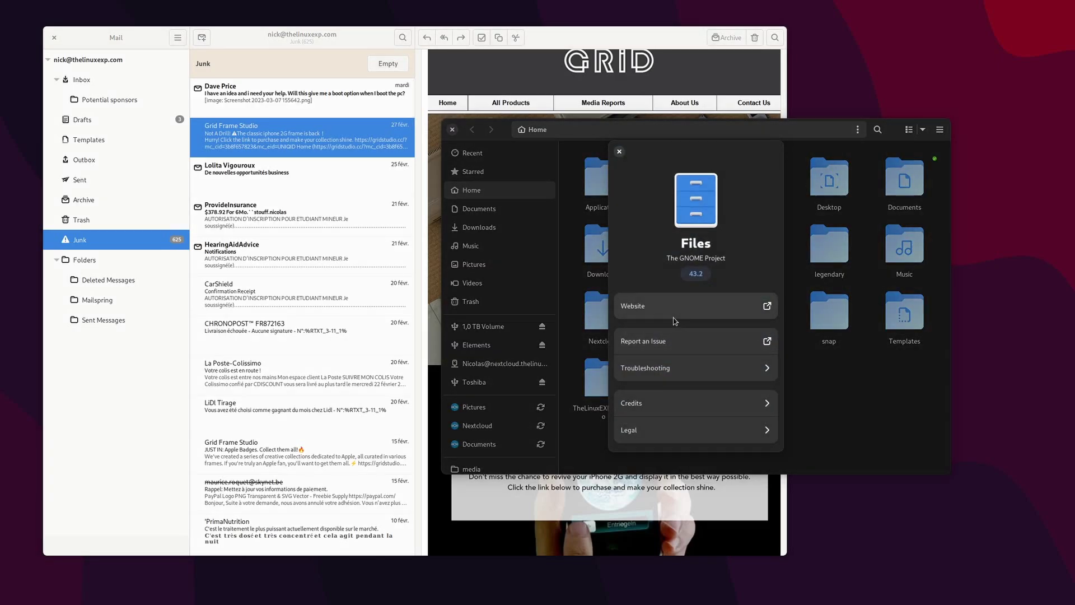
Step: Switch to the terminal, look through the list of Gtk3theme runtimes and highlight one of the entries
{"action": "key", "text": "super+Page_Up"}
{"action": "scroll", "coordinate": [772, 384], "scroll_direction": "down", "scroll_amount": 5}
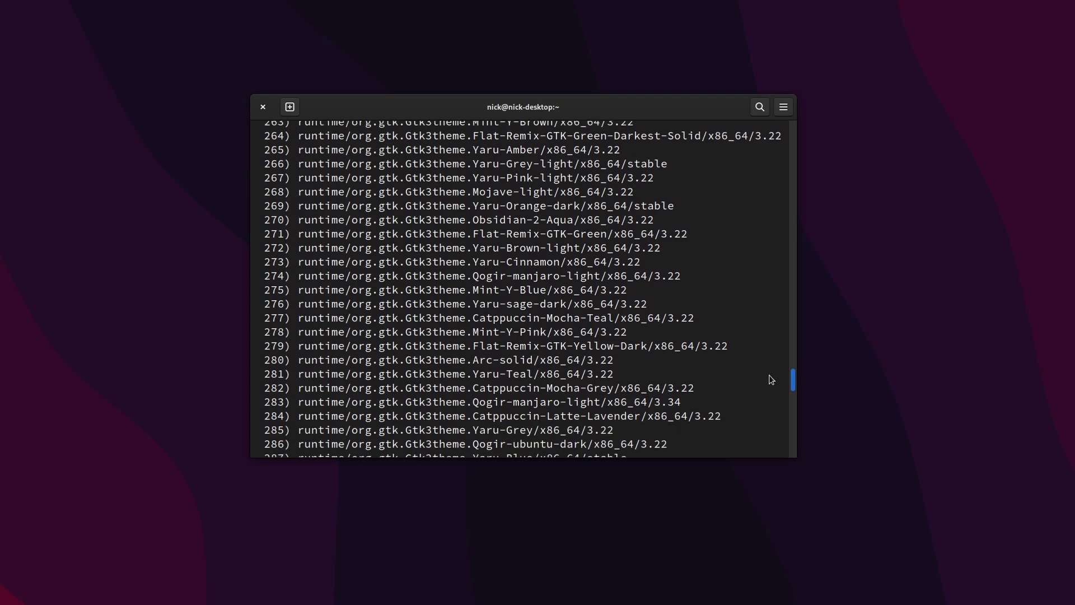
{"action": "scroll", "coordinate": [772, 384], "scroll_direction": "down", "scroll_amount": 5}
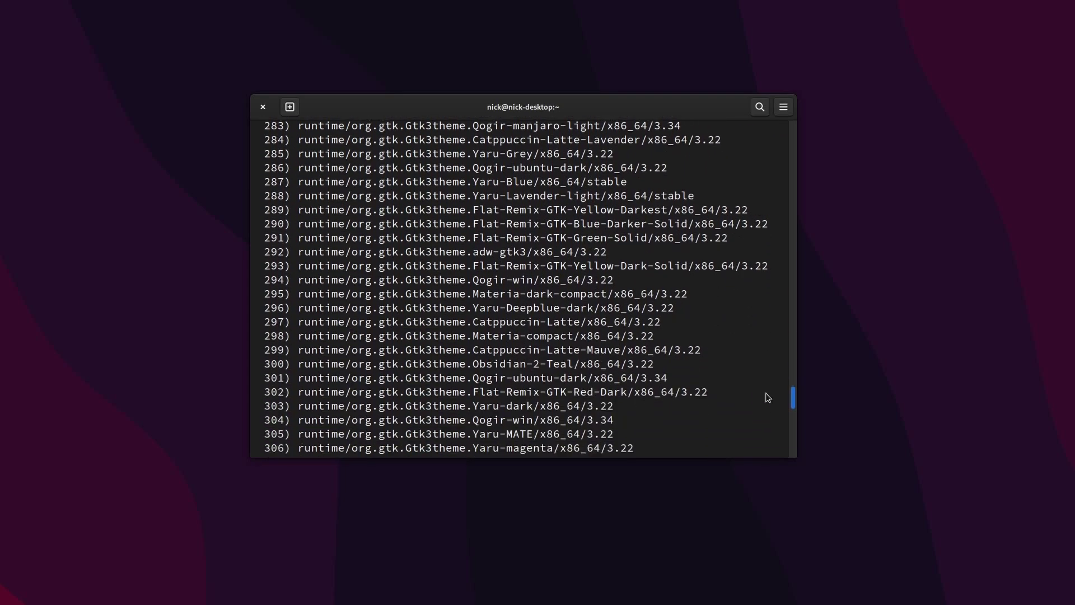
{"action": "left_click_drag", "start_coordinate": [630, 248], "coordinate": [300, 241]}
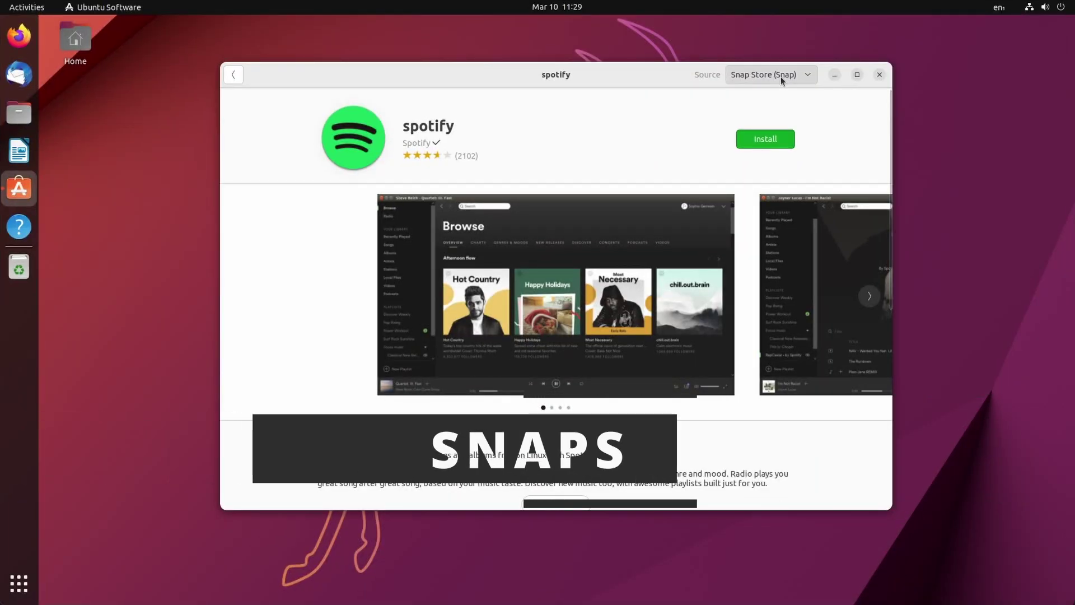
Step: In Ubuntu Software, check Spotify's available snap channels, keep latest/stable, and return to the Explore overview
{"action": "left_click", "coordinate": [782, 78]}
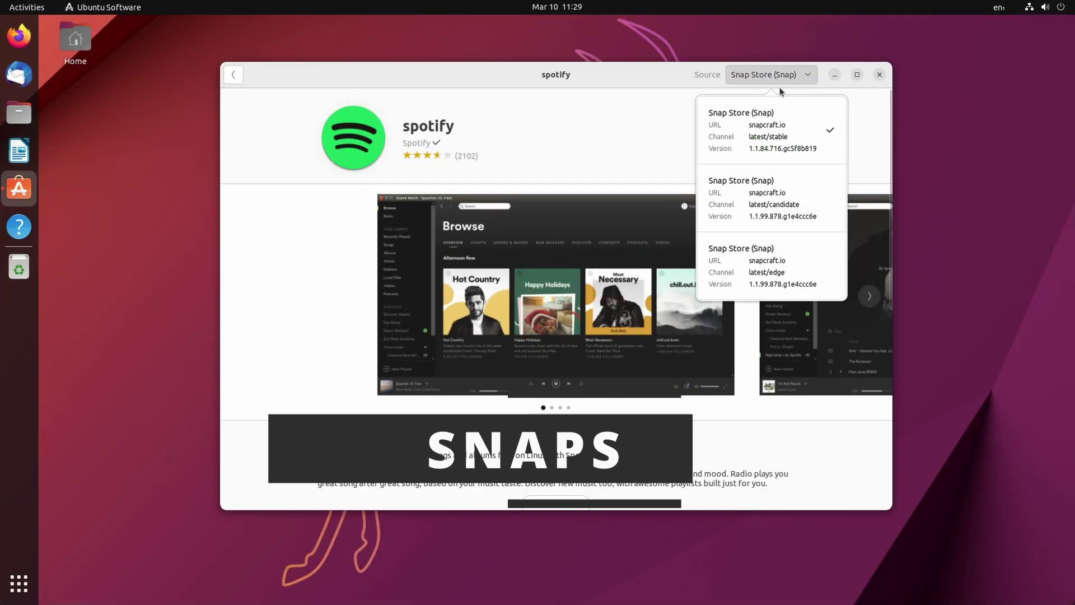
{"action": "left_click", "coordinate": [776, 119]}
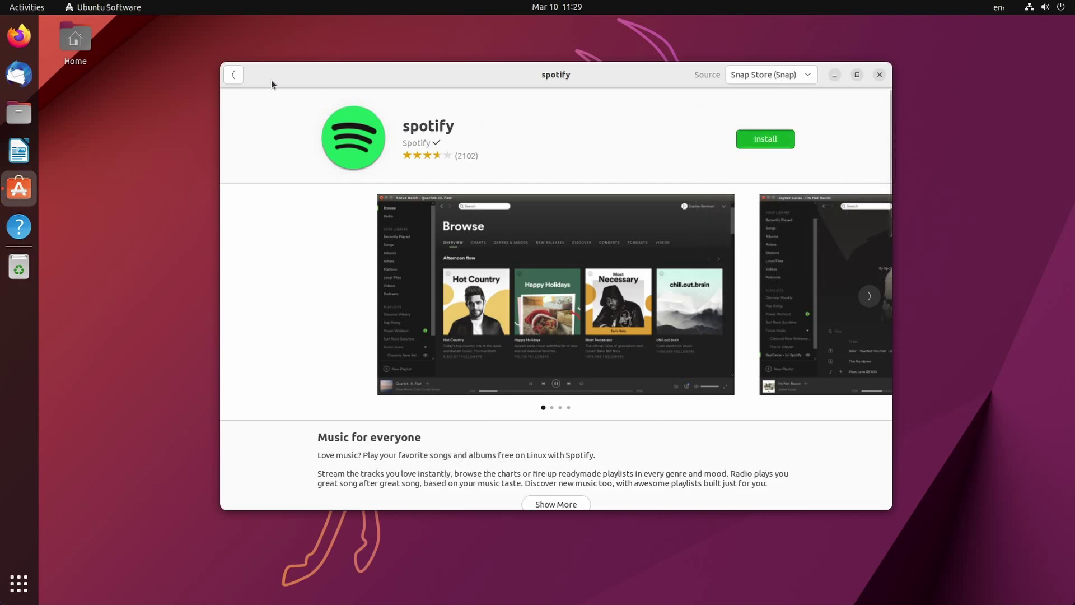
{"action": "left_click", "coordinate": [235, 75]}
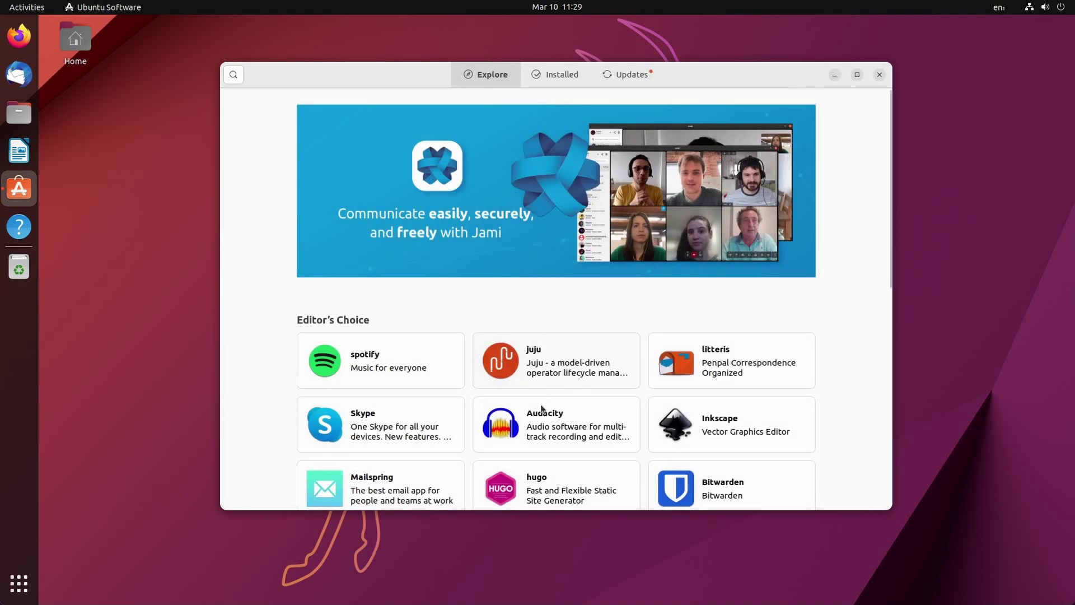
Step: Open the Audacity page, check its available snap channels, and return to the Explore overview
{"action": "left_click", "coordinate": [542, 407]}
{"action": "left_click", "coordinate": [771, 79]}
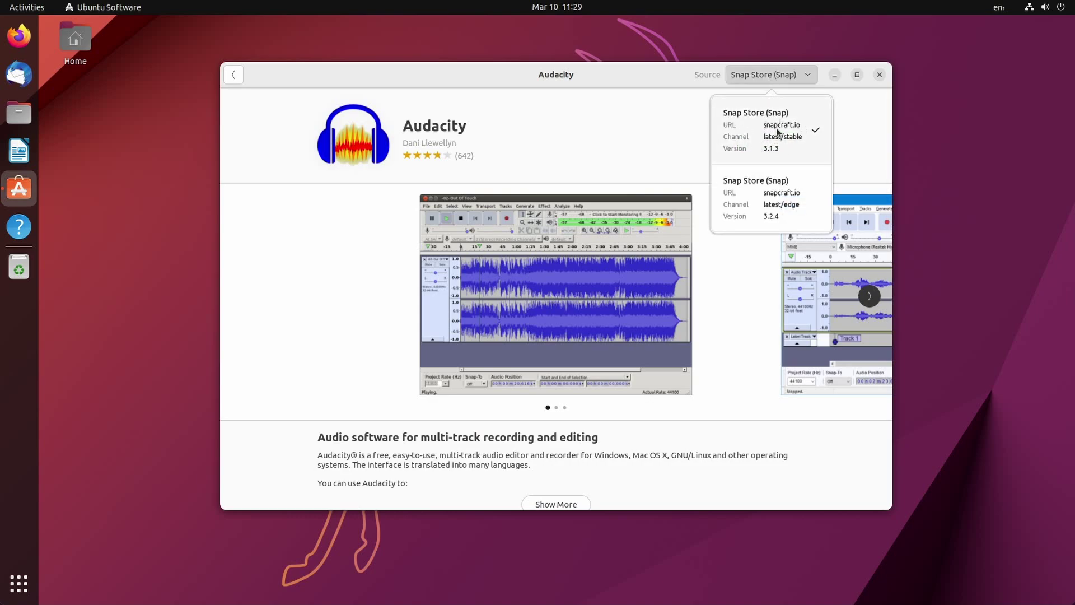
{"action": "left_click", "coordinate": [590, 118]}
{"action": "left_click", "coordinate": [234, 75]}
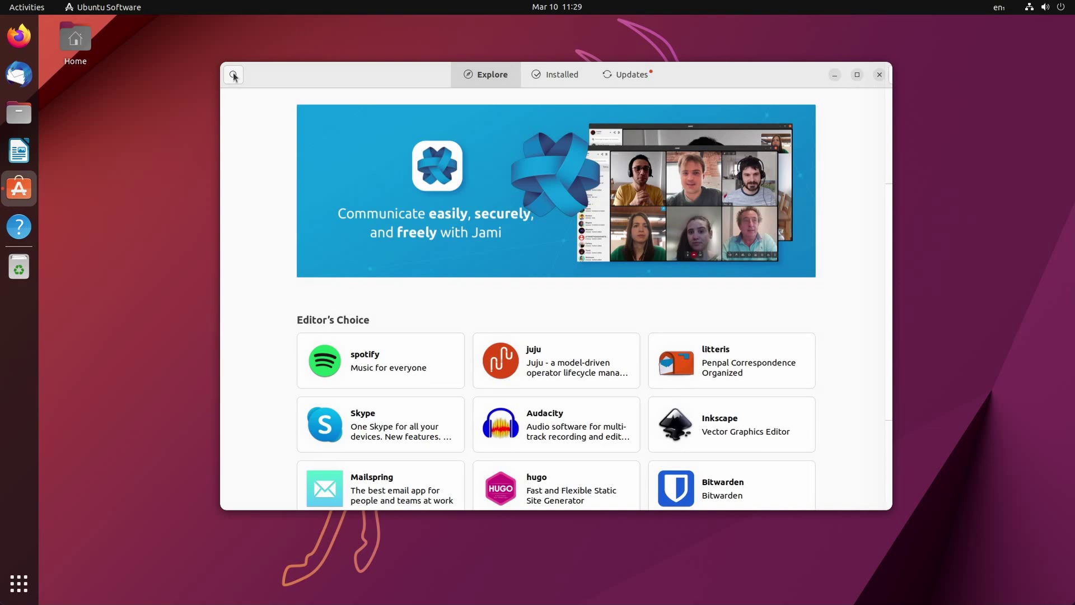
Step: Open the Skype page from Editor's Choice and check its available snap sources
{"action": "scroll", "coordinate": [496, 356], "scroll_direction": "down", "scroll_amount": 1}
{"action": "left_click", "coordinate": [358, 382]}
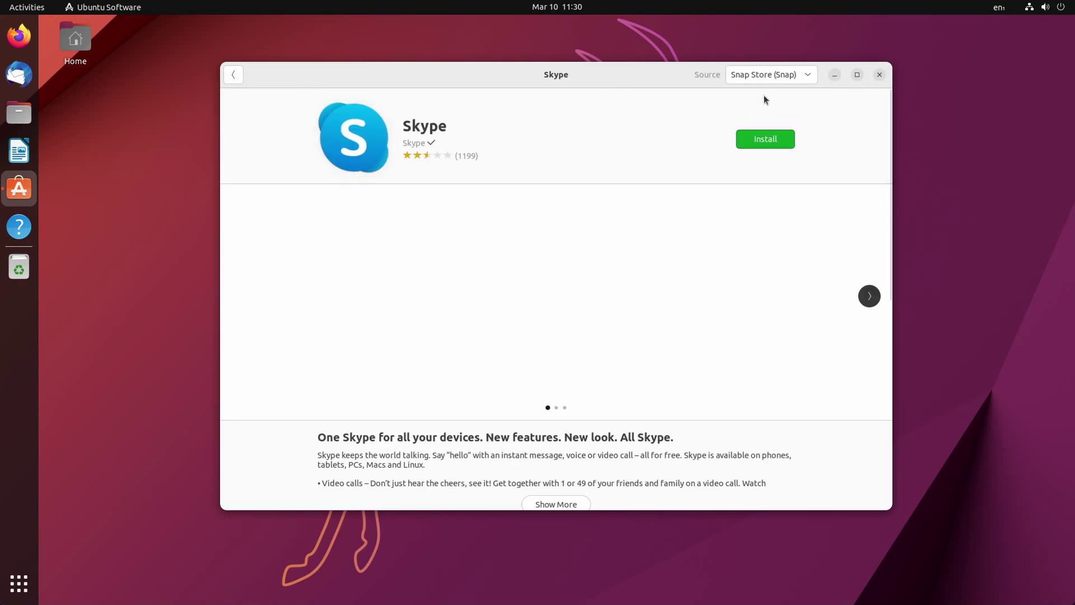
{"action": "left_click", "coordinate": [778, 74]}
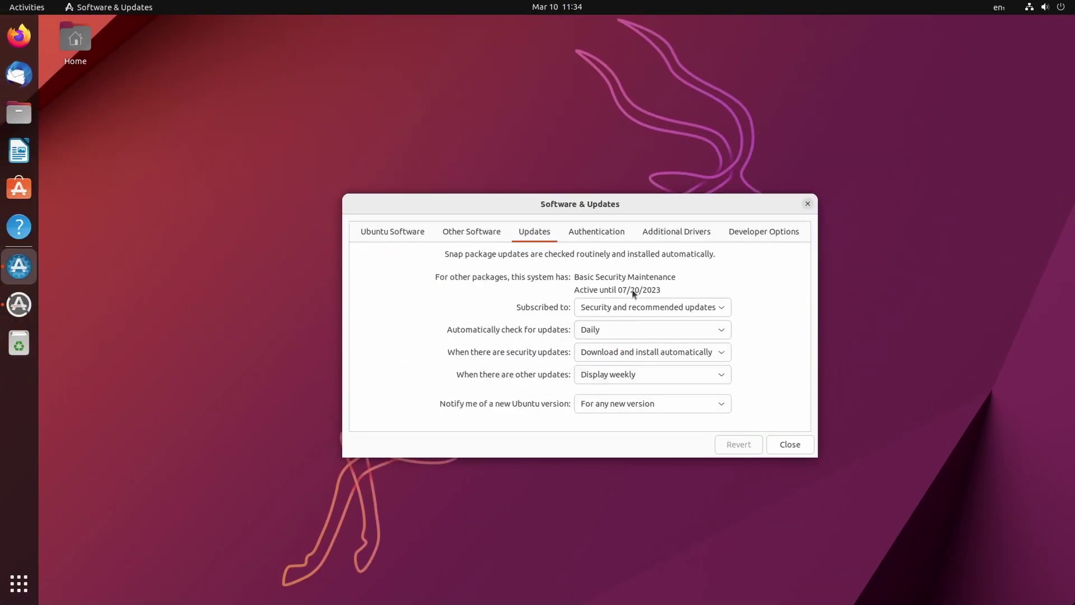
Step: Look through the authentication, other software, Ubuntu software, additional drivers and developer settings in Software & Updates
{"action": "left_click", "coordinate": [609, 235]}
{"action": "left_click", "coordinate": [480, 232]}
{"action": "left_click", "coordinate": [356, 233]}
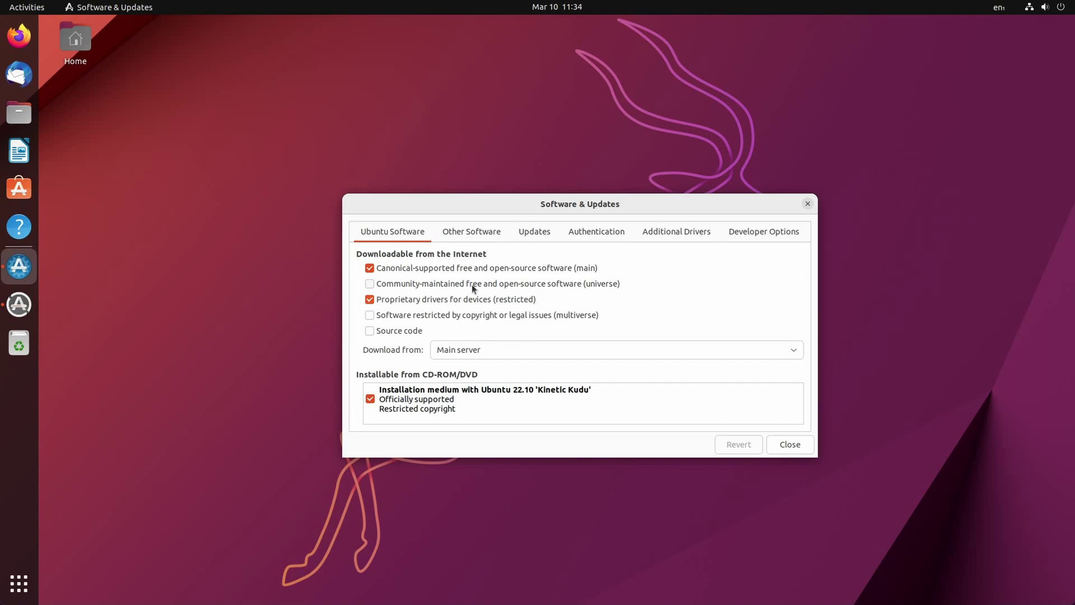
{"action": "left_click", "coordinate": [665, 238]}
{"action": "left_click", "coordinate": [761, 234]}
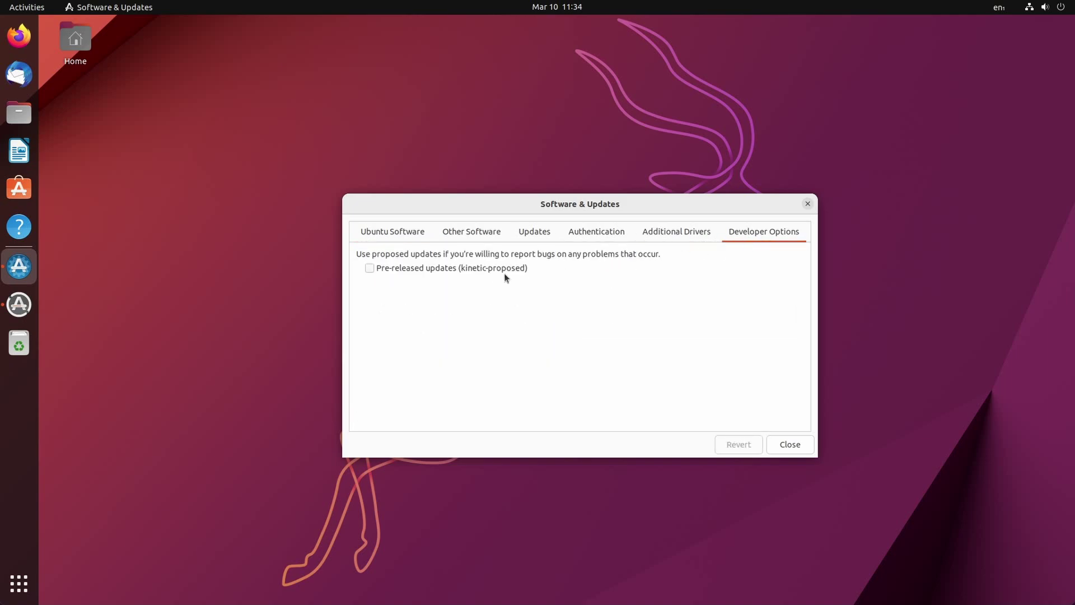
{"action": "left_click", "coordinate": [675, 240]}
{"action": "left_click", "coordinate": [617, 234]}
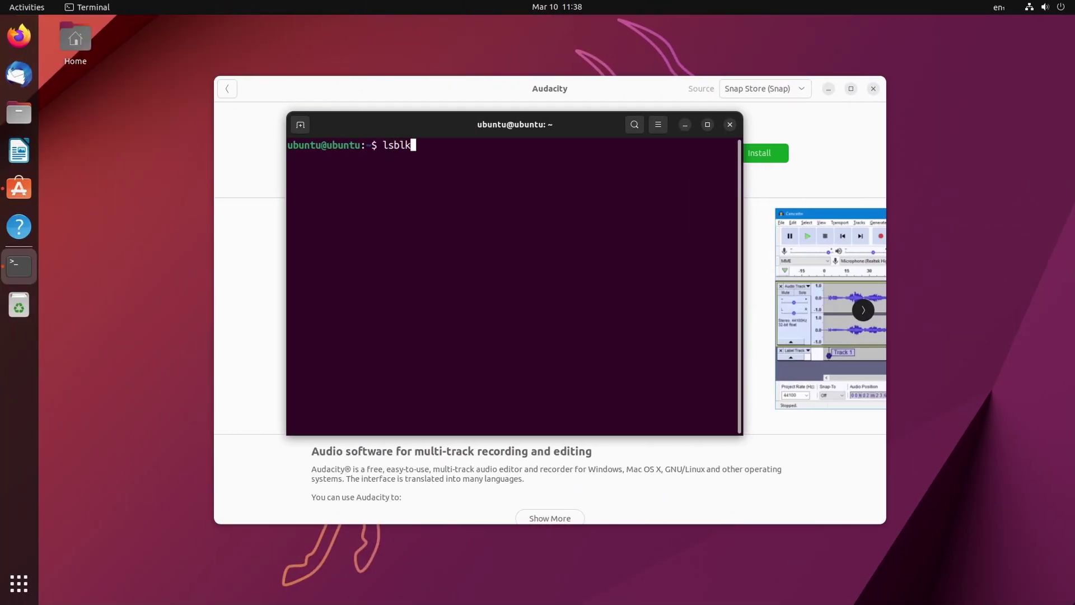
Step: Run lsblk in the terminal and highlight the snap mount points, including /snap/firefox/1969
{"action": "key", "text": "Return"}
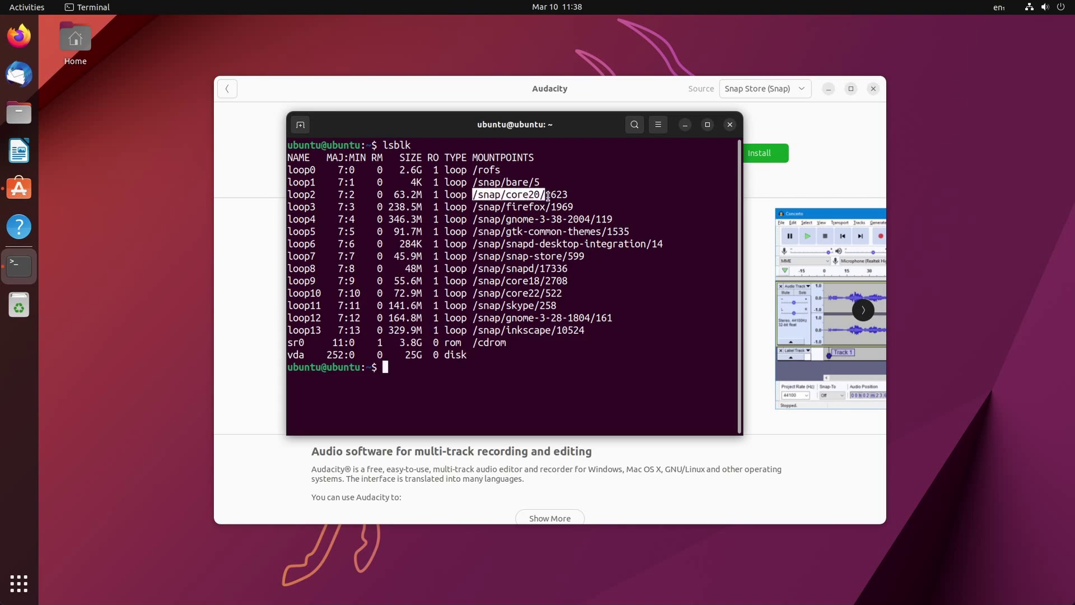
{"action": "left_click_drag", "start_coordinate": [474, 206], "coordinate": [555, 207]}
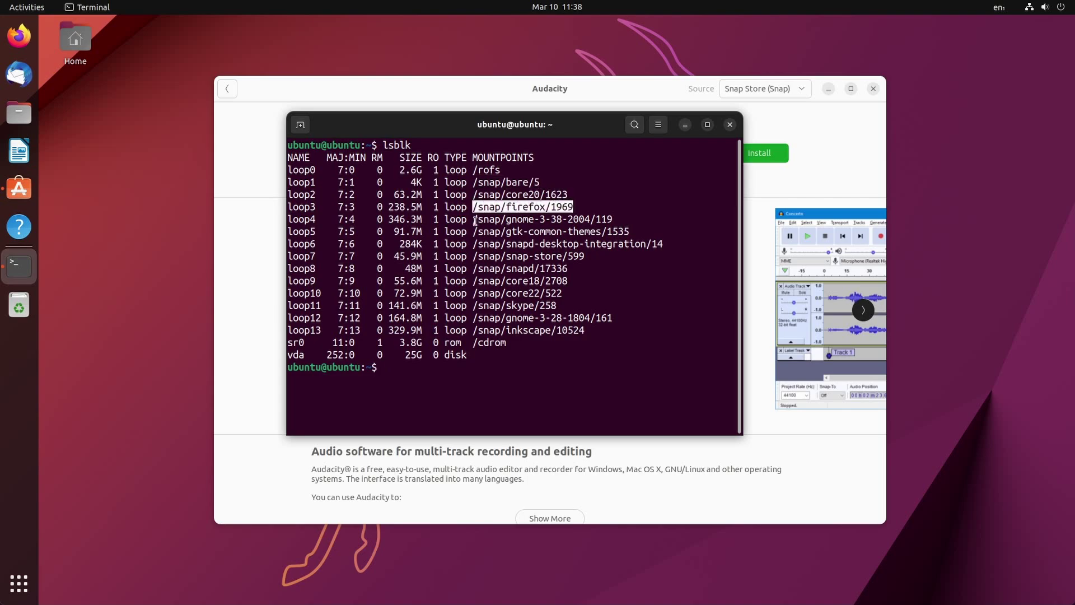
{"action": "left_click_drag", "start_coordinate": [629, 223], "coordinate": [649, 245]}
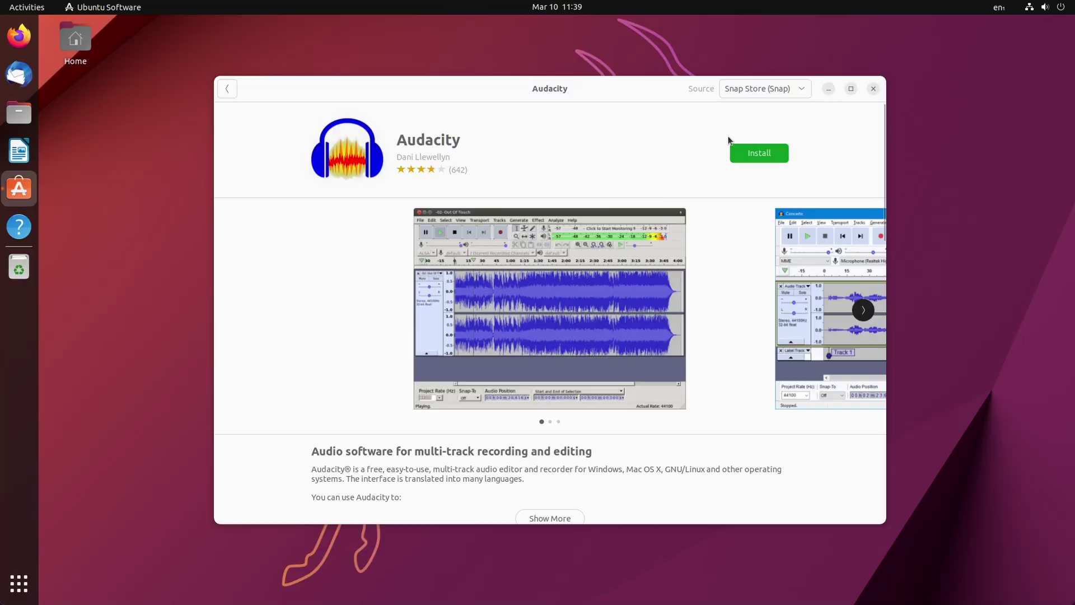
Step: In Ubuntu Software, switch Audacity's source to the latest/edge channel and examine its download size, safety and version details
{"action": "left_click", "coordinate": [773, 91]}
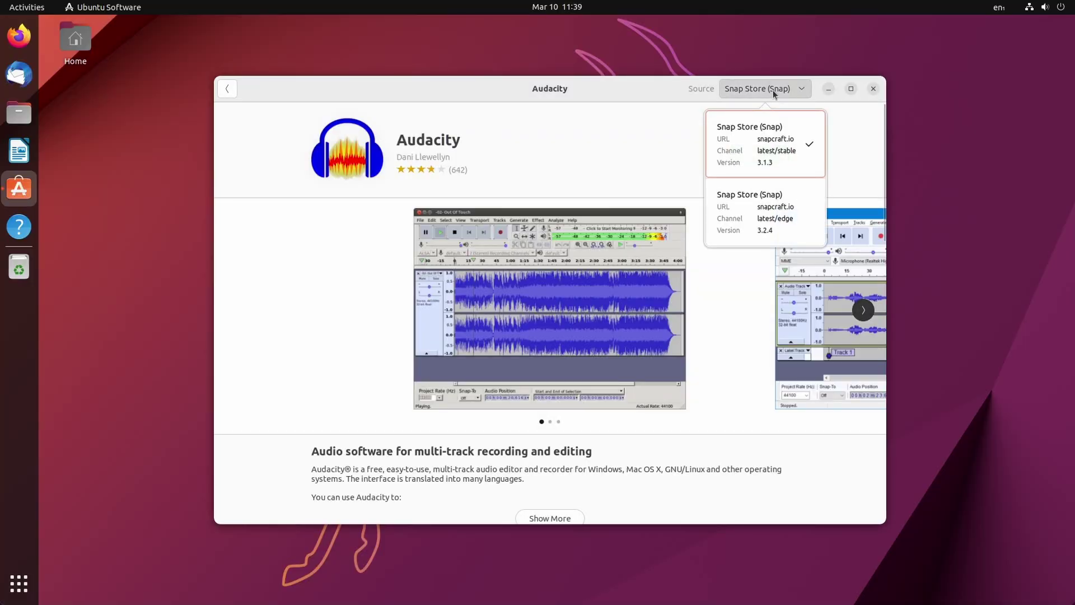
{"action": "left_click", "coordinate": [782, 214]}
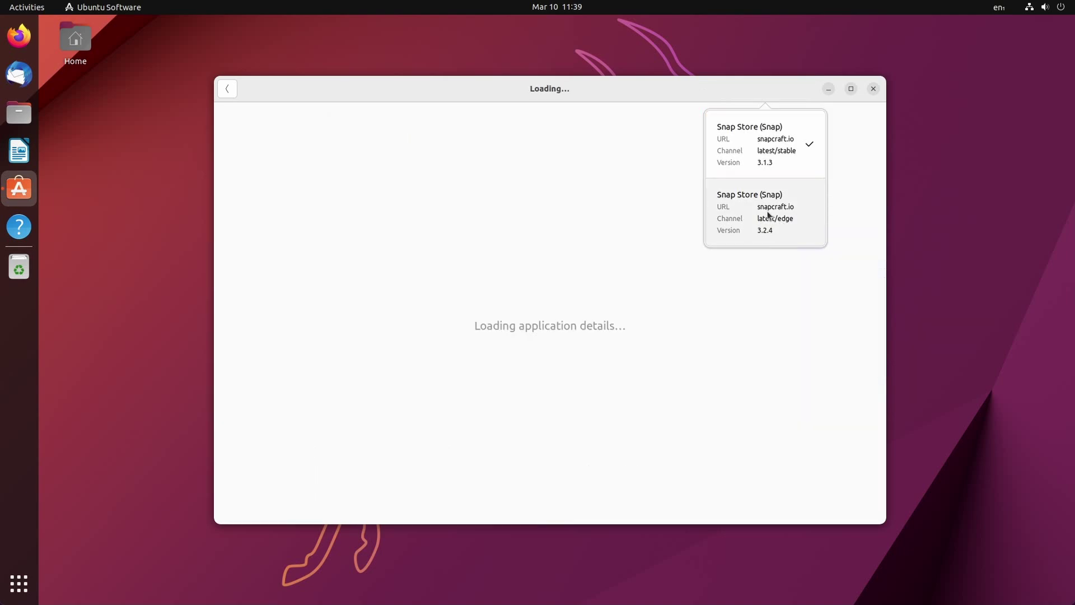
{"action": "scroll", "coordinate": [644, 336], "scroll_direction": "down", "scroll_amount": 5}
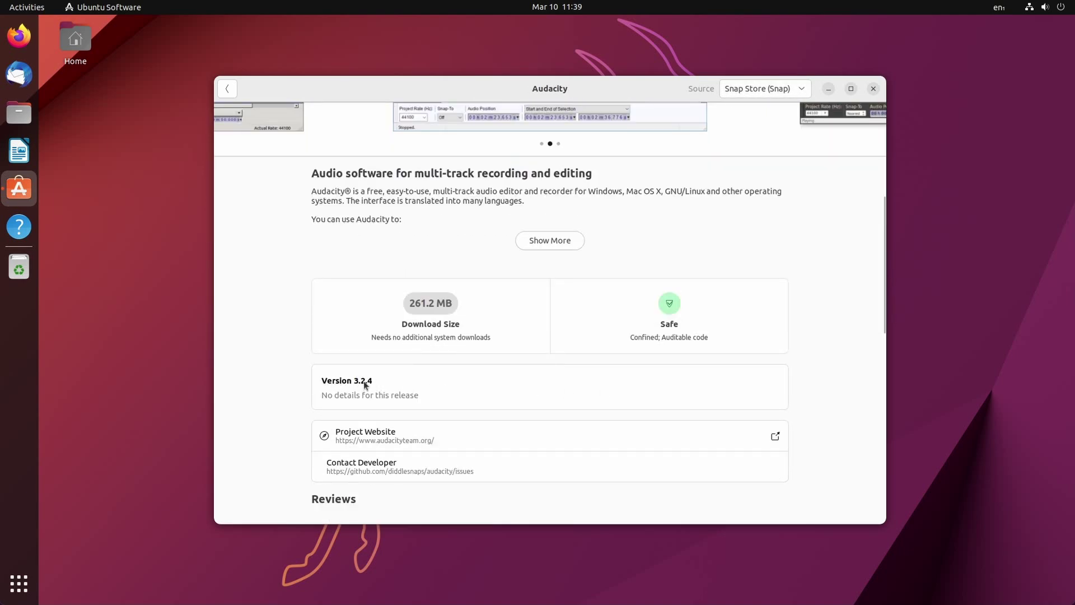
{"action": "scroll", "coordinate": [756, 292], "scroll_direction": "up", "scroll_amount": 4}
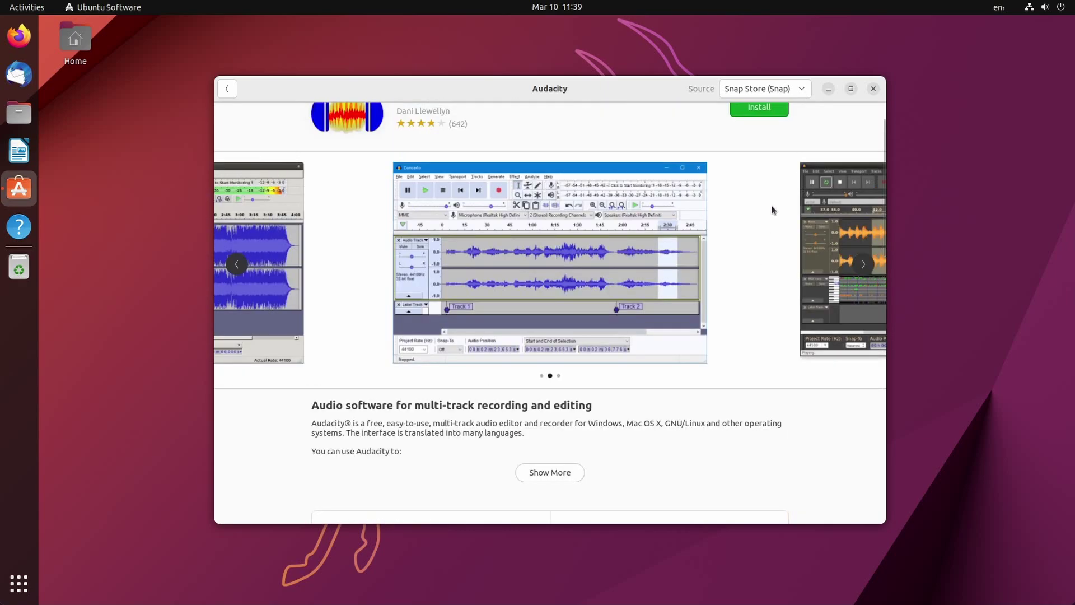
Step: In Ubuntu Software, pick another snap source for Audacity and look through the details on its page
{"action": "left_click", "coordinate": [755, 87]}
{"action": "left_click", "coordinate": [767, 162]}
{"action": "scroll", "coordinate": [531, 196], "scroll_direction": "down", "scroll_amount": 4}
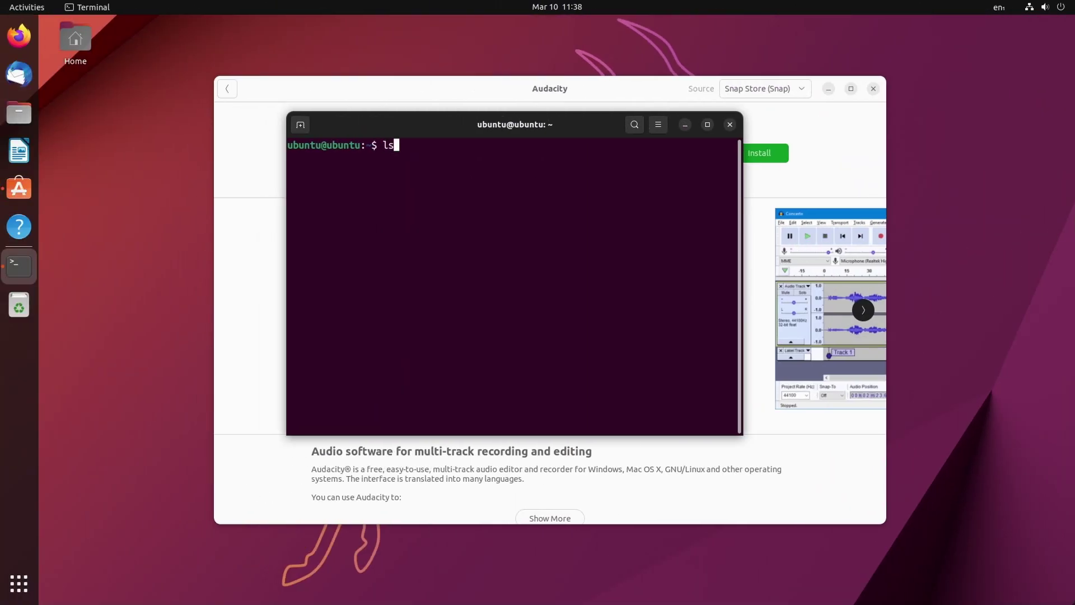
Step: Run lsblk in the terminal and highlight the snap mount points in its output
{"action": "key", "text": "Return"}
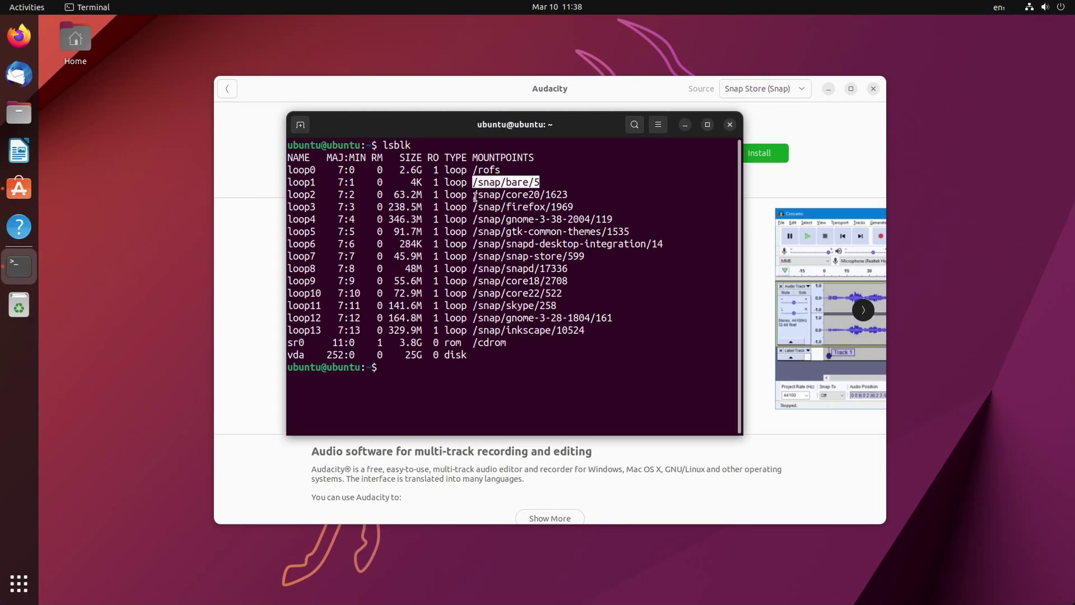
{"action": "left_click_drag", "start_coordinate": [475, 208], "coordinate": [491, 207]}
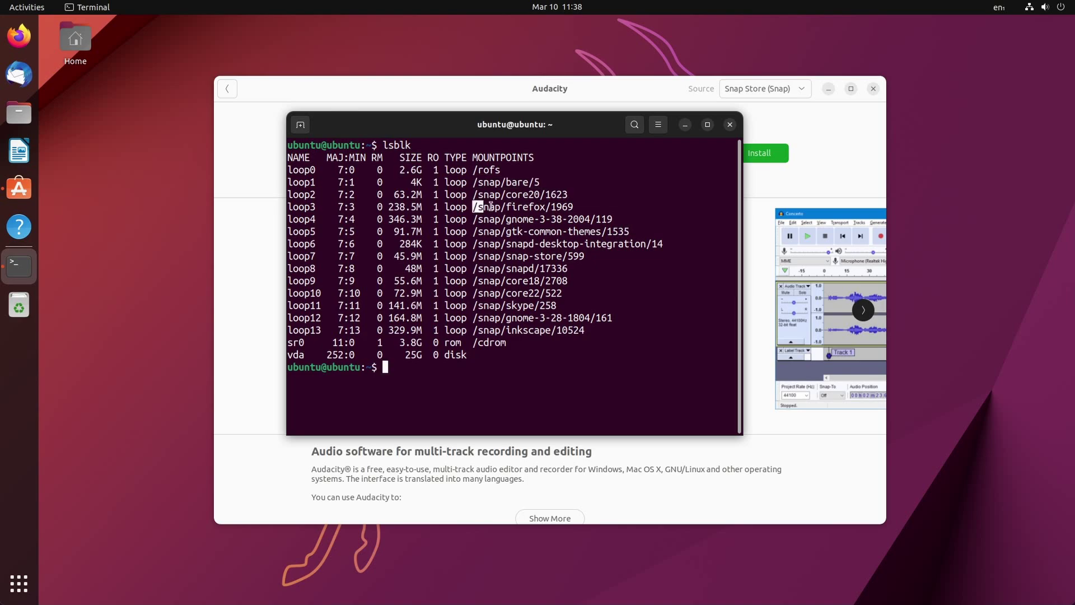
{"action": "left_click_drag", "start_coordinate": [634, 228], "coordinate": [637, 307]}
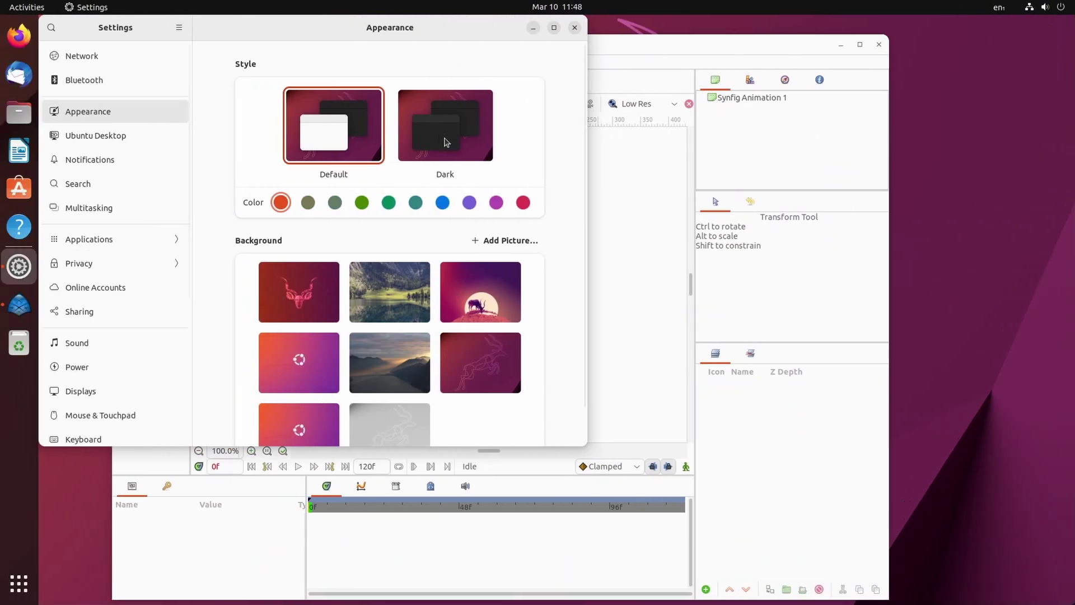
Step: Compare the Default and Dark desktop styles beside Synfig Studio, leave the style on Dark, and close Synfig Studio
{"action": "left_click", "coordinate": [446, 143]}
{"action": "left_click_drag", "start_coordinate": [428, 41], "coordinate": [824, 105]}
{"action": "left_click", "coordinate": [812, 189]}
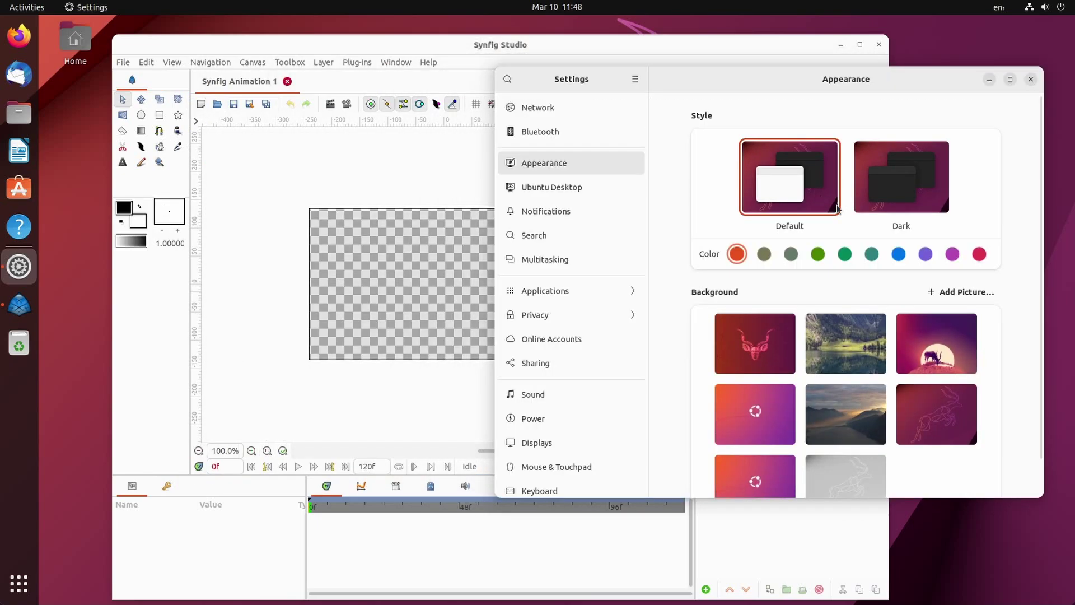
{"action": "left_click", "coordinate": [909, 192]}
{"action": "left_click", "coordinate": [810, 199]}
{"action": "left_click", "coordinate": [914, 194]}
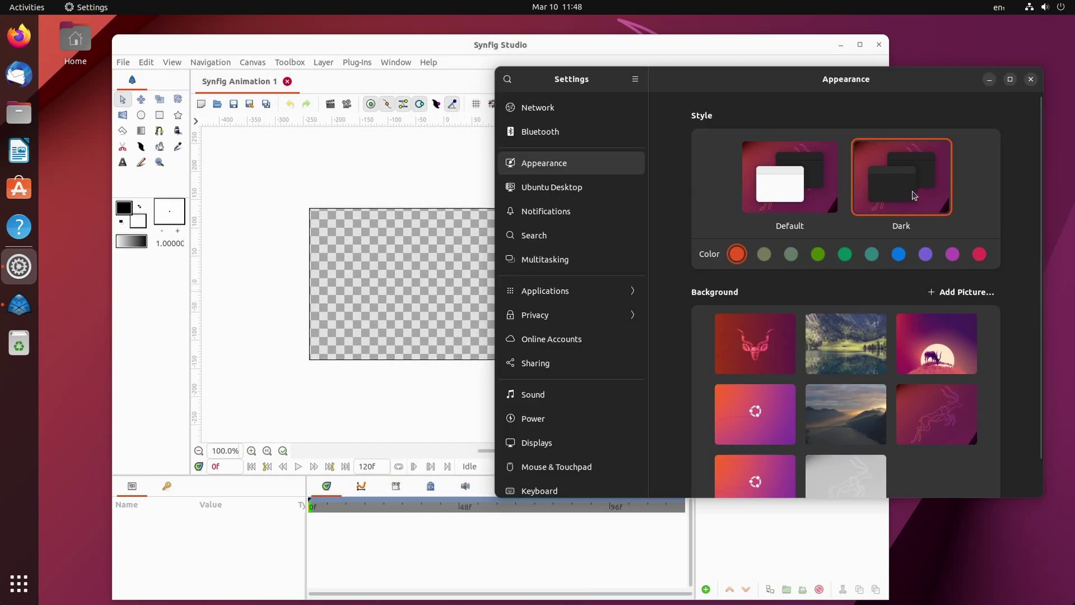
{"action": "left_click", "coordinate": [877, 46]}
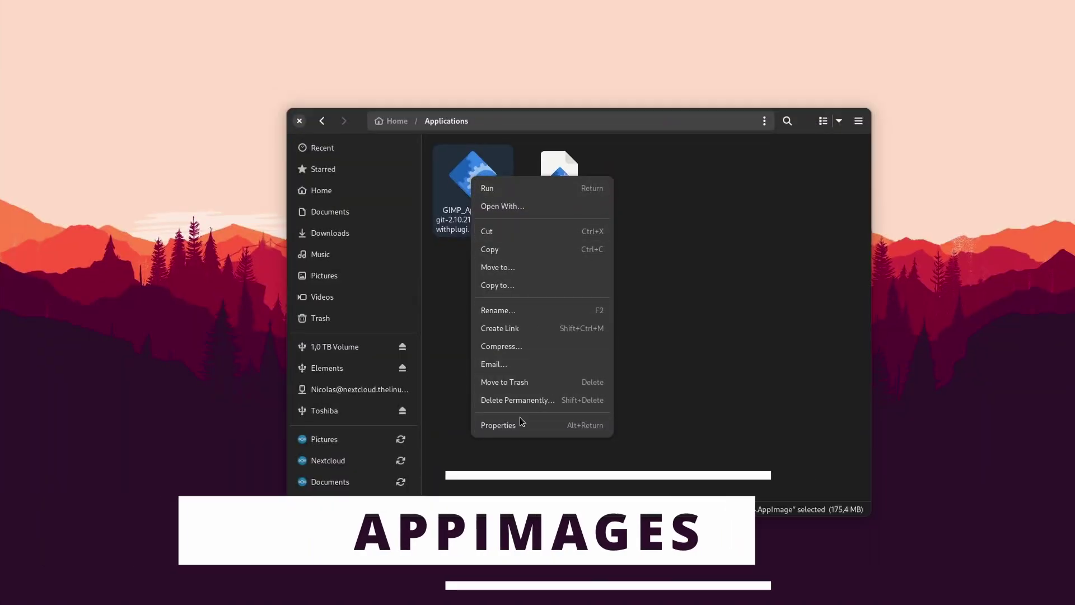
Step: Make sure the GIMP AppImage in the Applications folder is executable as a program, and run it
{"action": "left_click", "coordinate": [516, 428]}
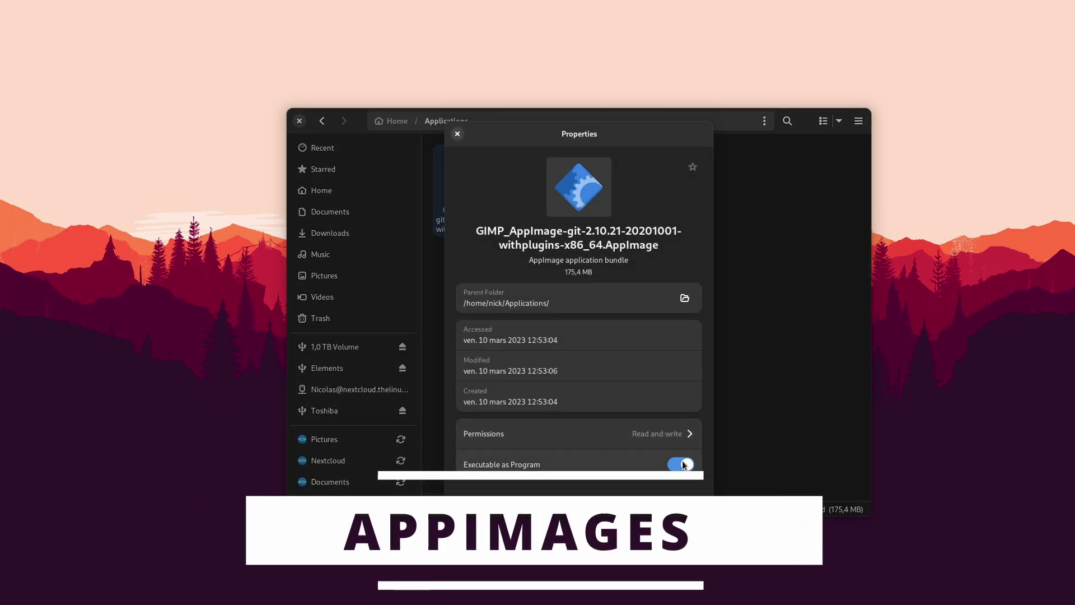
{"action": "left_click", "coordinate": [457, 133]}
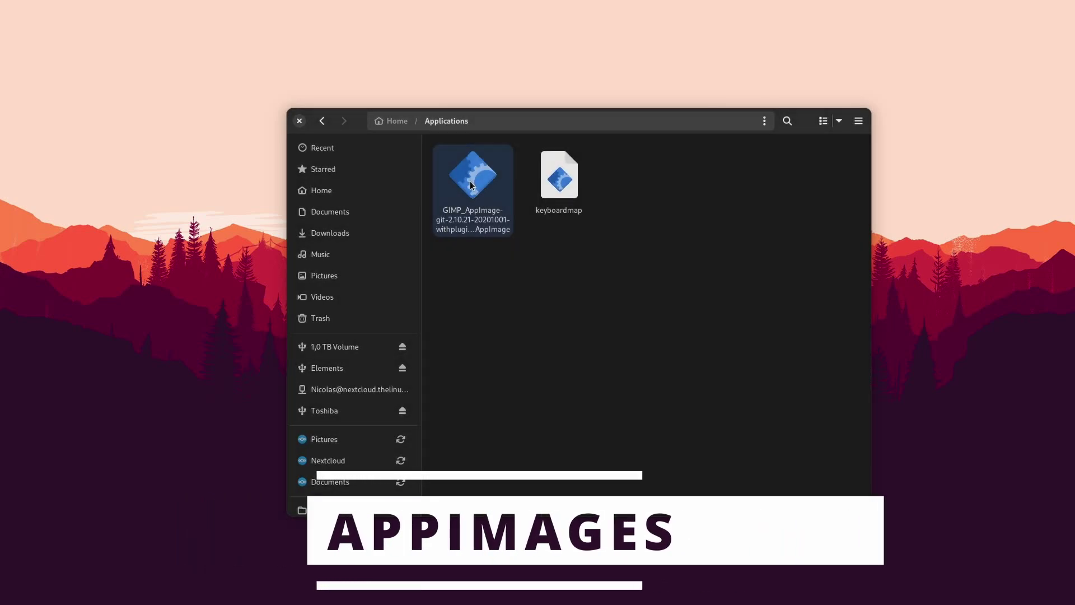
{"action": "key", "text": "Return"}
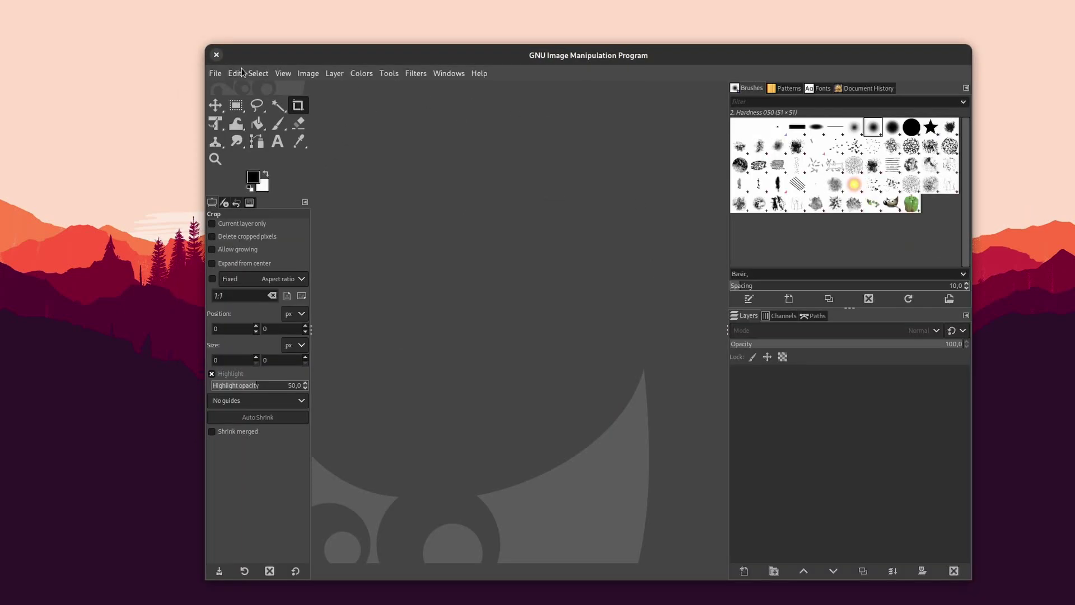
Step: Look through GIMP's menus and the System Resources page and category list of its preferences
{"action": "left_click", "coordinate": [215, 73]}
{"action": "mouse_move", "coordinate": [346, 79]}
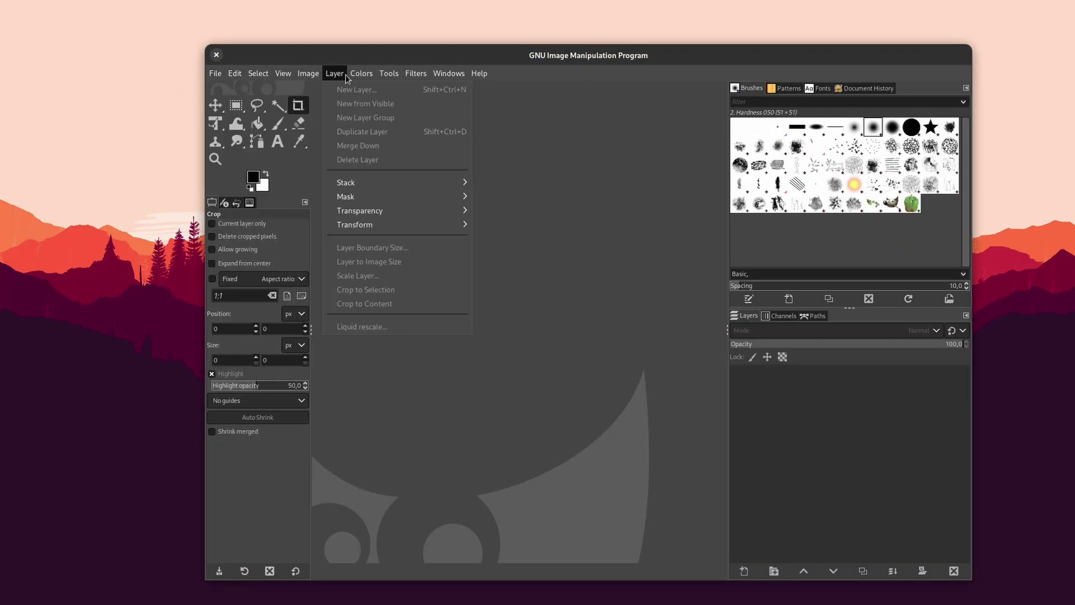
{"action": "mouse_move", "coordinate": [473, 80]}
{"action": "mouse_move", "coordinate": [230, 79]}
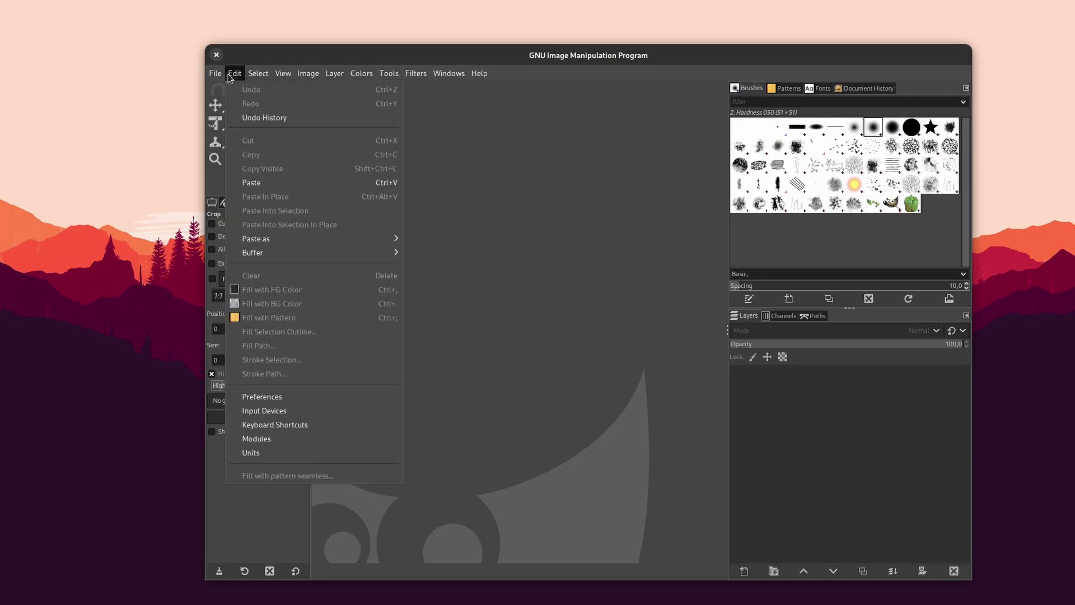
{"action": "left_click", "coordinate": [263, 397]}
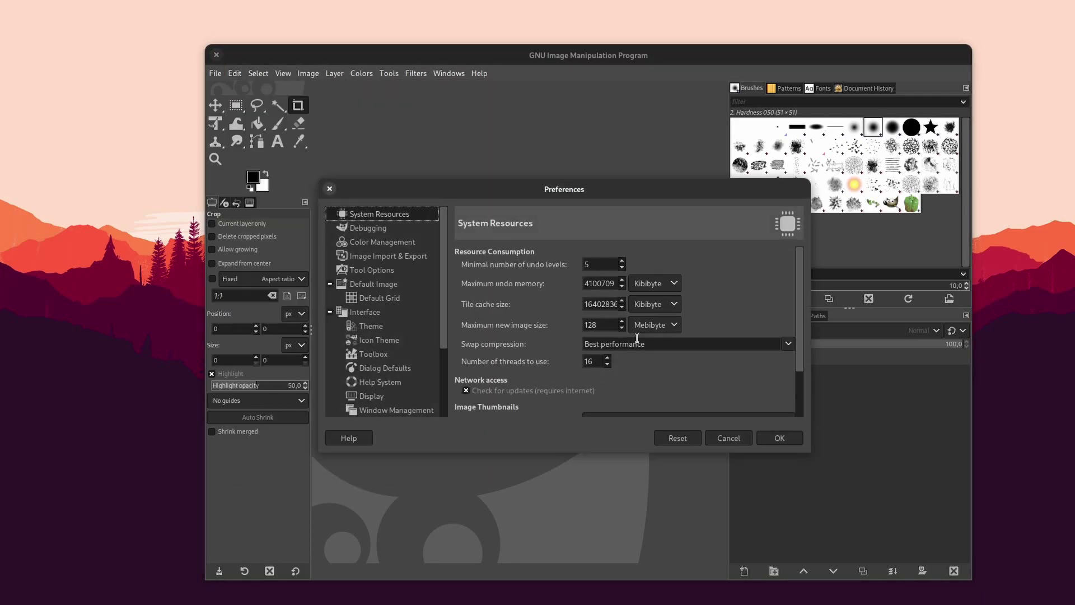
{"action": "scroll", "coordinate": [800, 277], "scroll_direction": "down", "scroll_amount": 2}
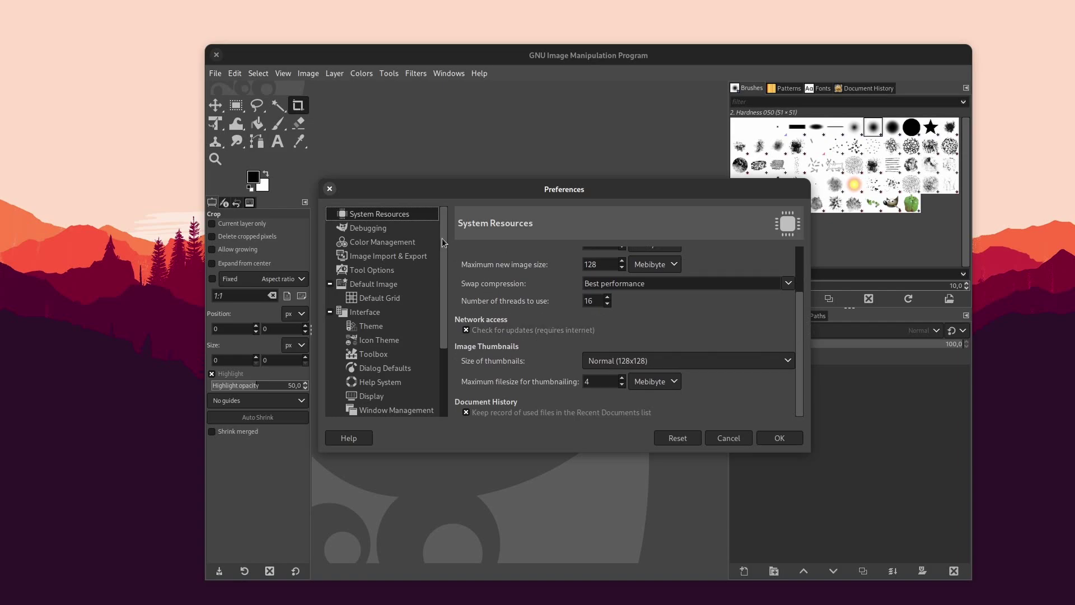
{"action": "left_click_drag", "start_coordinate": [443, 242], "coordinate": [446, 324]}
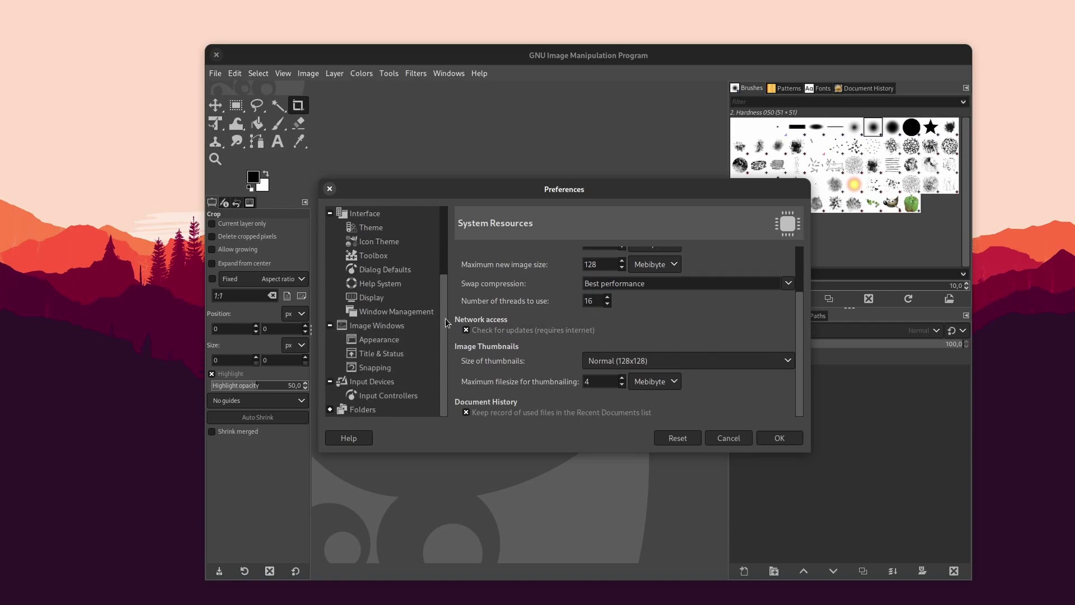
{"action": "left_click", "coordinate": [329, 188]}
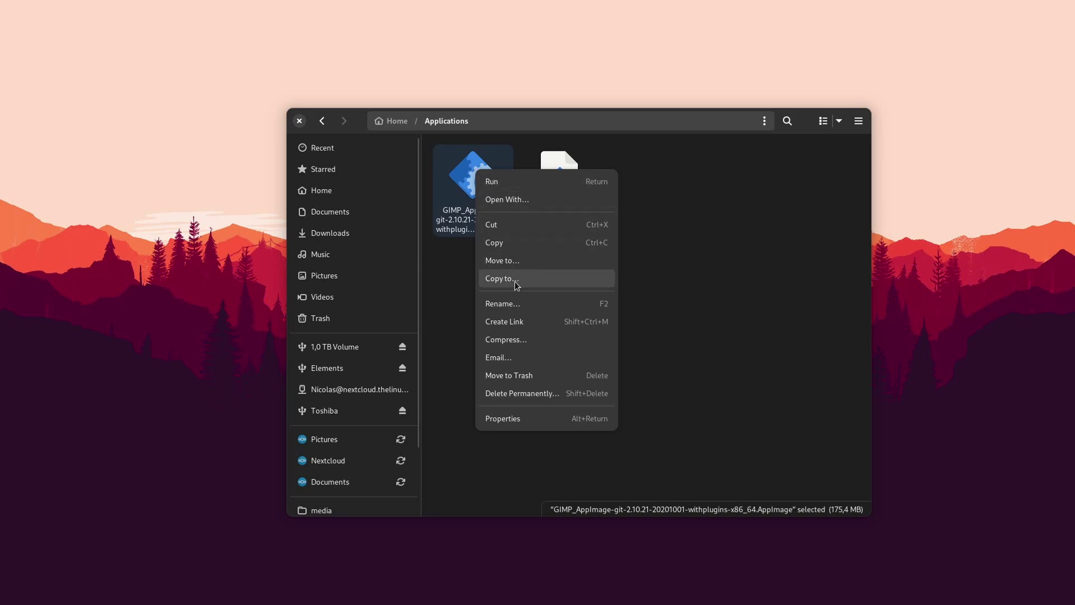
Step: Copy the GIMP AppImage from the Applications folder to the Elements drive and run it from there
{"action": "left_click", "coordinate": [510, 246]}
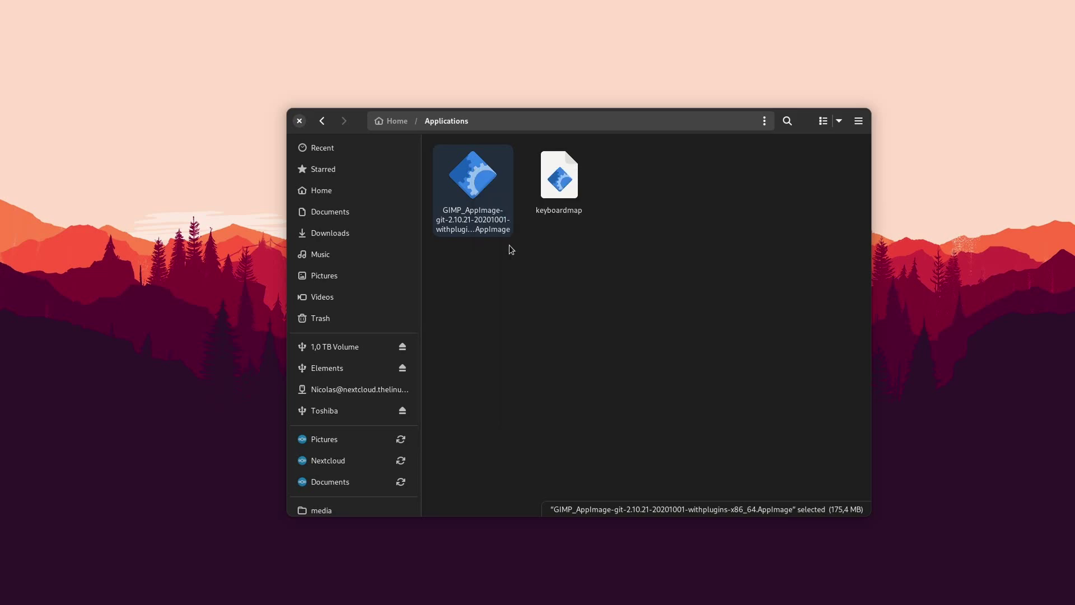
{"action": "left_click", "coordinate": [365, 347]}
{"action": "right_click", "coordinate": [570, 282]}
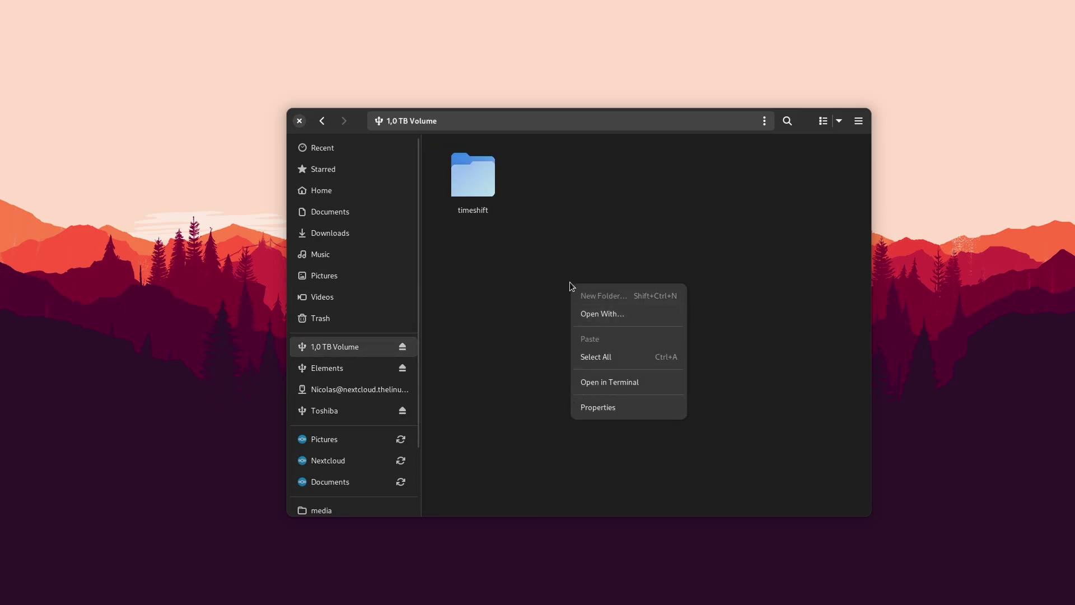
{"action": "left_click", "coordinate": [478, 319]}
{"action": "right_click", "coordinate": [503, 285]}
{"action": "left_click", "coordinate": [552, 361]}
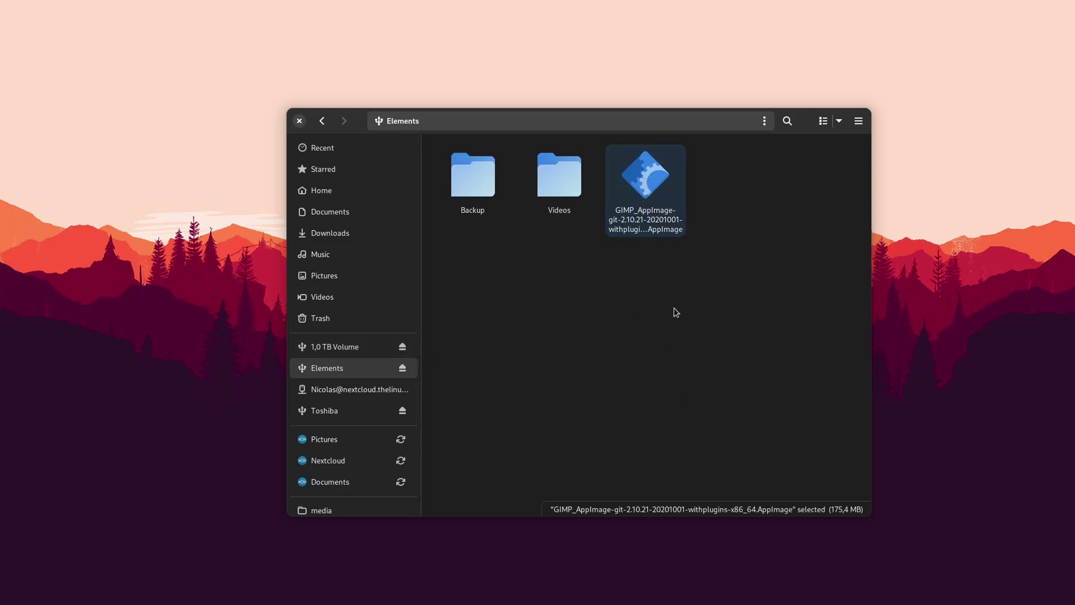
{"action": "key", "text": "Return"}
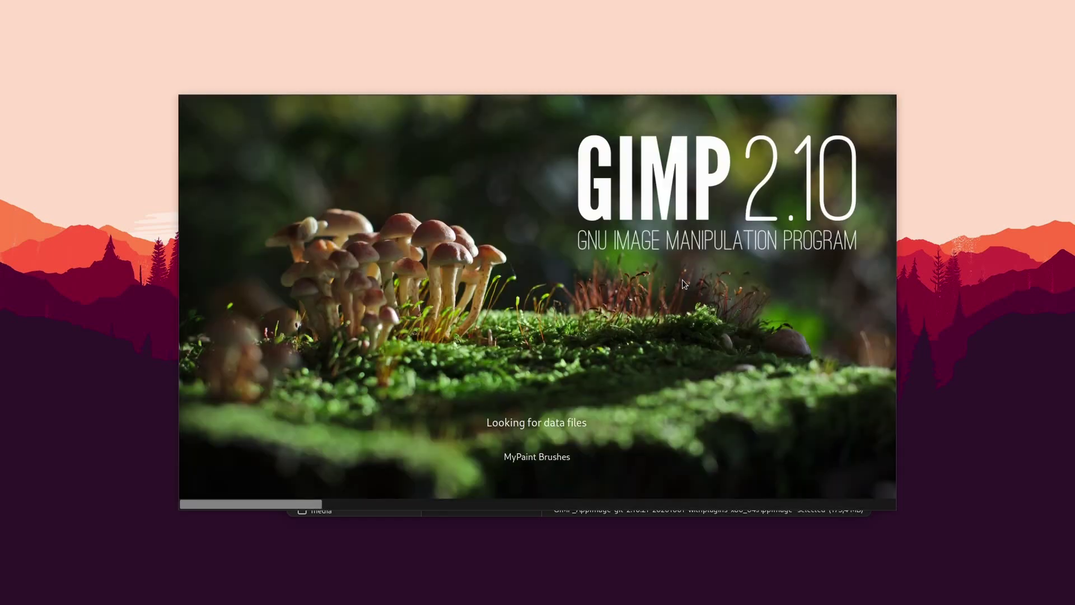
{"action": "key", "text": "super+Left"}
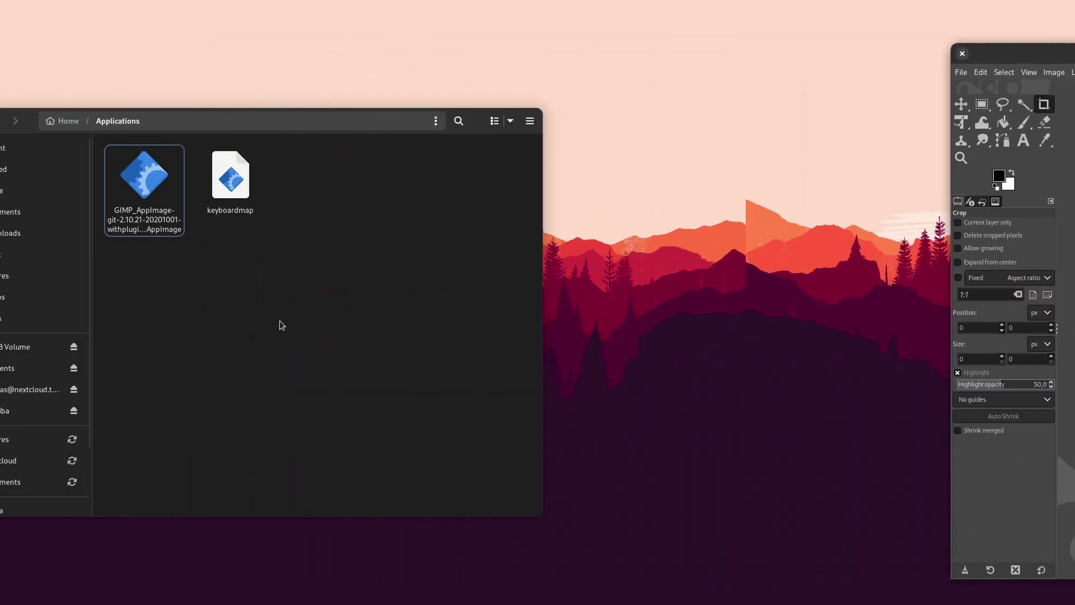
Step: Check the DesktopEditors AppImage's properties and the obs-studio-plus AppImage's custom permissions, highlighting the latter's security context
{"action": "right_click", "coordinate": [473, 200]}
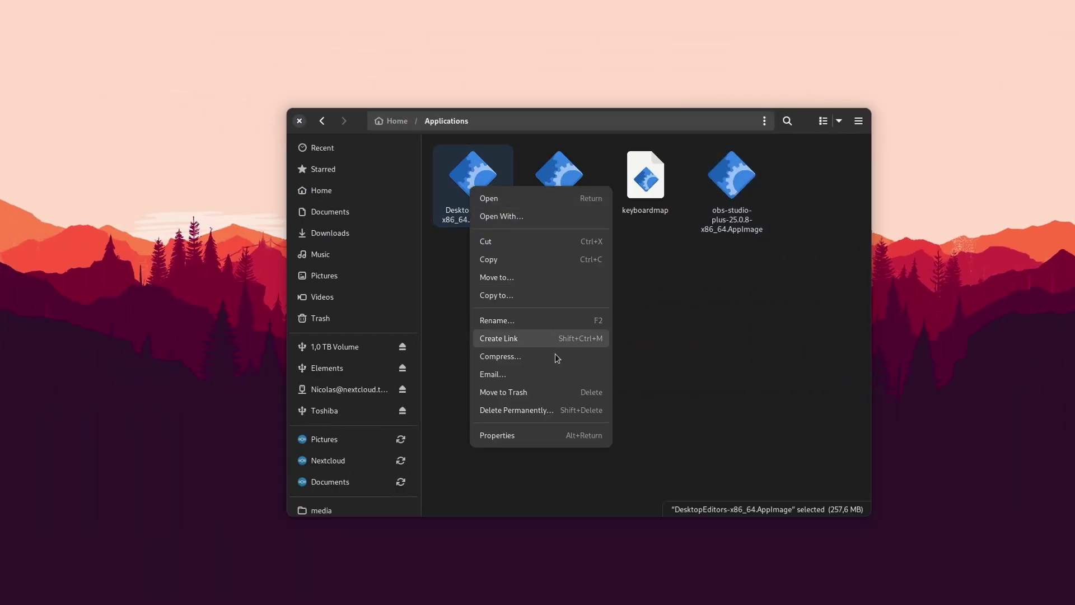
{"action": "left_click", "coordinate": [515, 436]}
{"action": "left_click", "coordinate": [458, 141]}
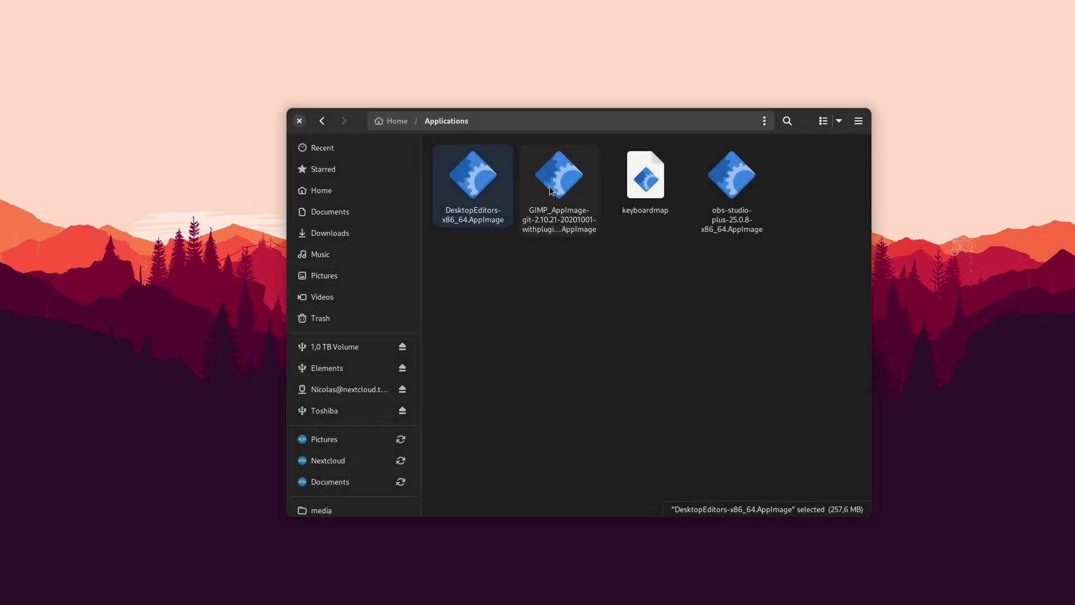
{"action": "right_click", "coordinate": [738, 189]}
{"action": "left_click", "coordinate": [795, 438]}
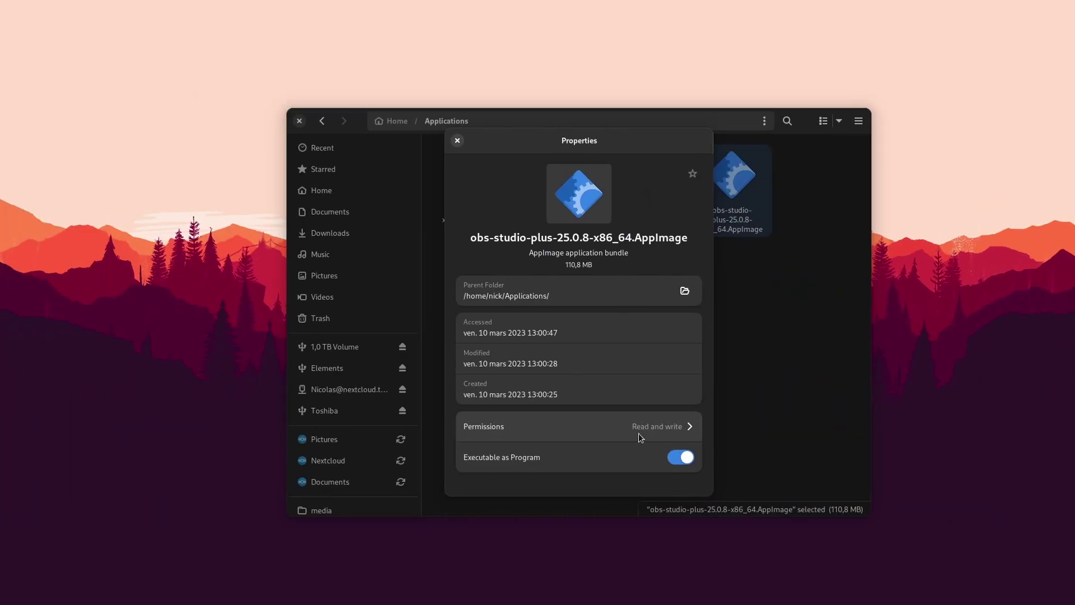
{"action": "left_click", "coordinate": [639, 432]}
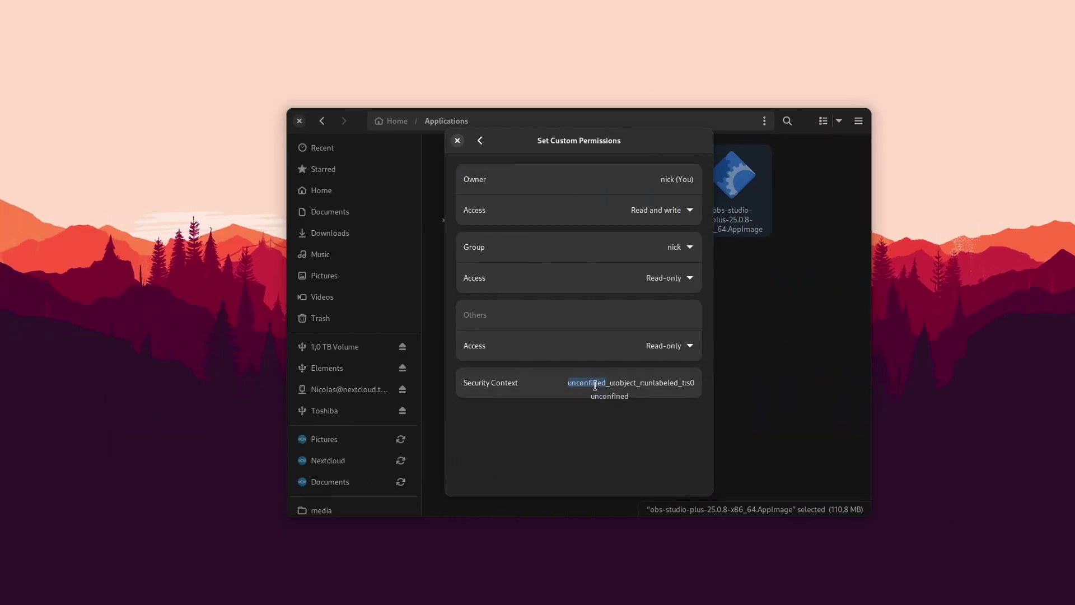
{"action": "left_click", "coordinate": [457, 142]}
Step: Check the GIMP AppImage's custom permissions and highlight part of its security context
{"action": "right_click", "coordinate": [556, 200]}
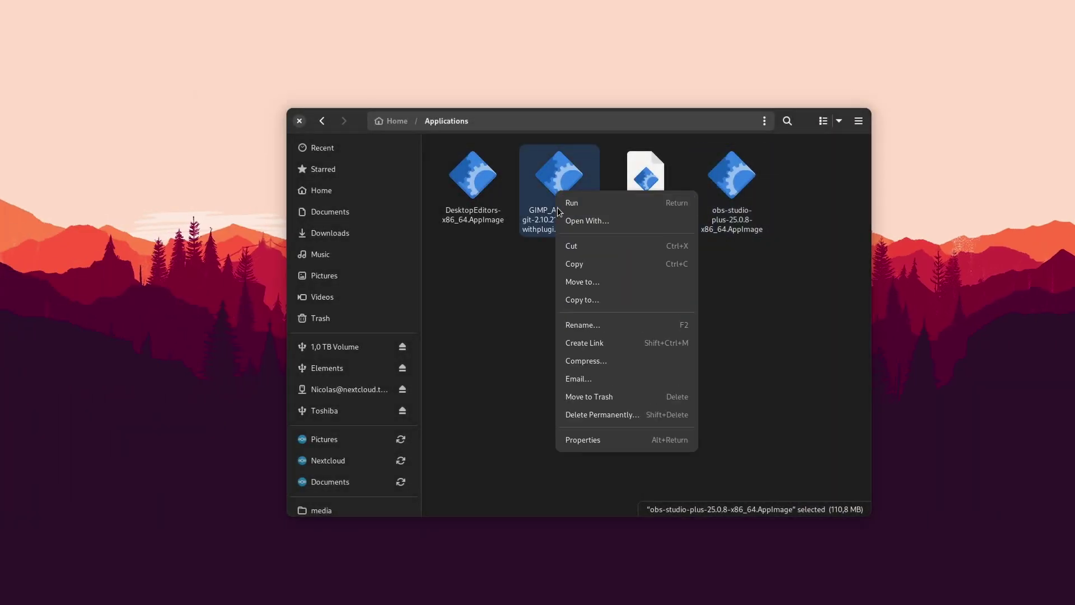
{"action": "left_click", "coordinate": [630, 443]}
{"action": "left_click", "coordinate": [591, 432]}
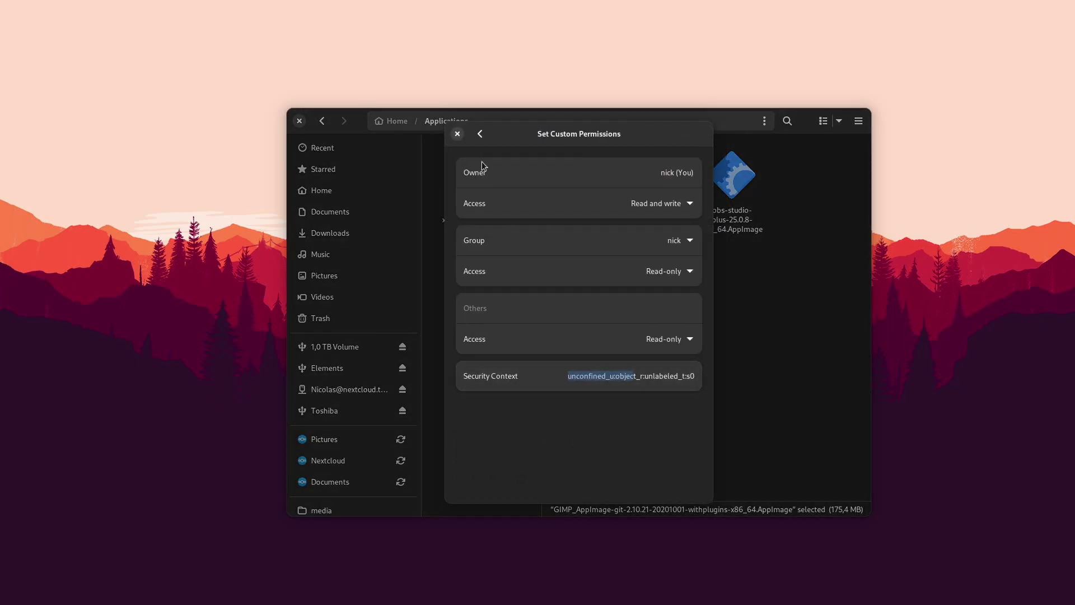
{"action": "left_click", "coordinate": [459, 135]}
{"action": "right_click", "coordinate": [474, 182]}
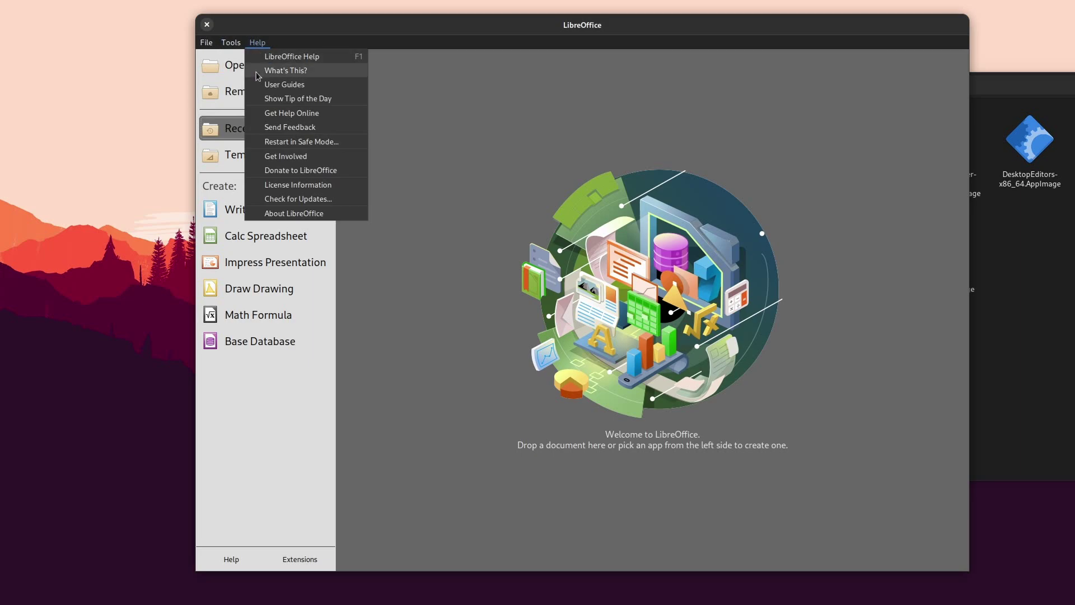
Step: Look over the Help commands and the Open File option in LibreOffice's start window
{"action": "left_click", "coordinate": [527, 79]}
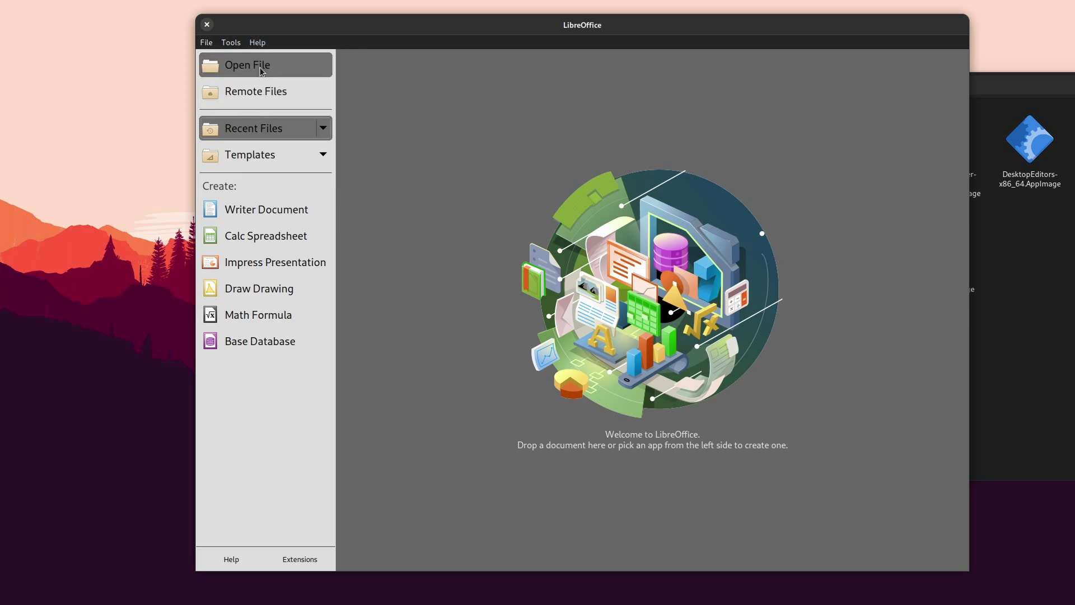
{"action": "left_click", "coordinate": [261, 70]}
{"action": "left_click", "coordinate": [297, 66]}
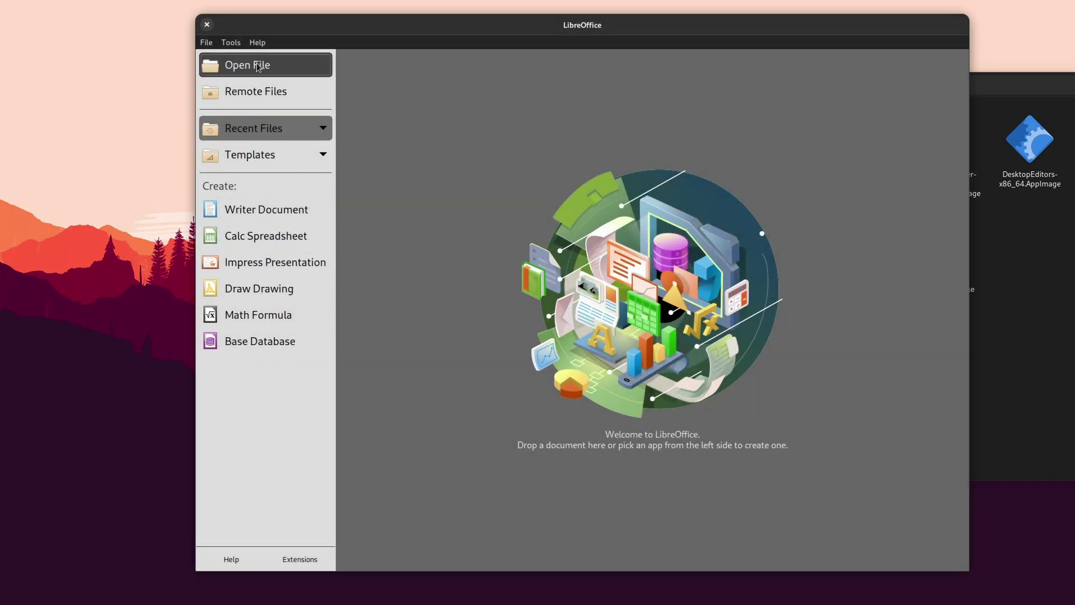
Step: Browse the installed applications in the desktop's application overview
{"action": "key", "text": "super+a"}
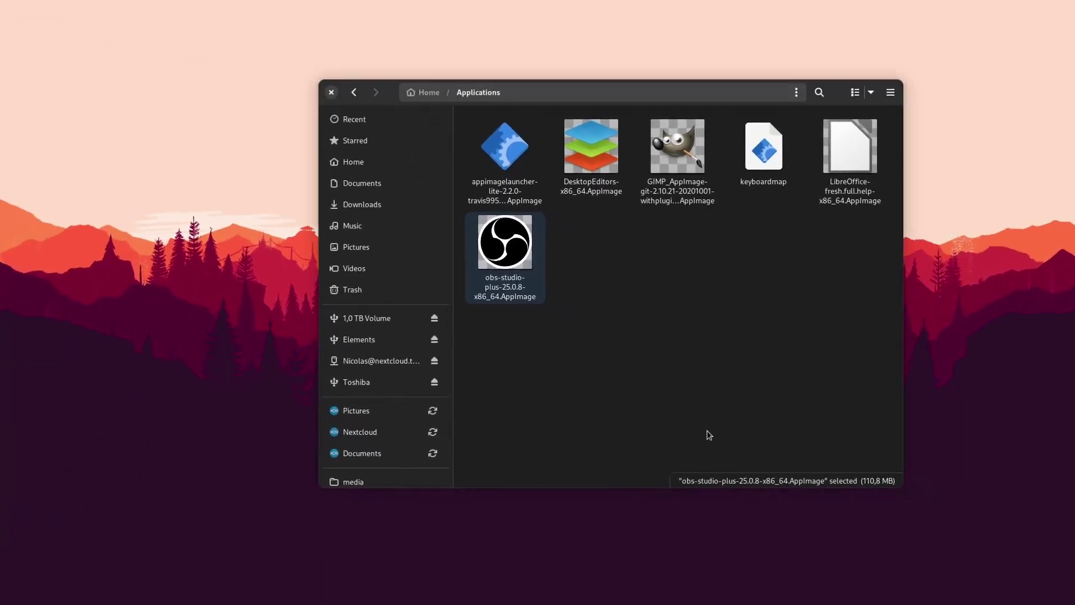
{"action": "key", "text": "super+a"}
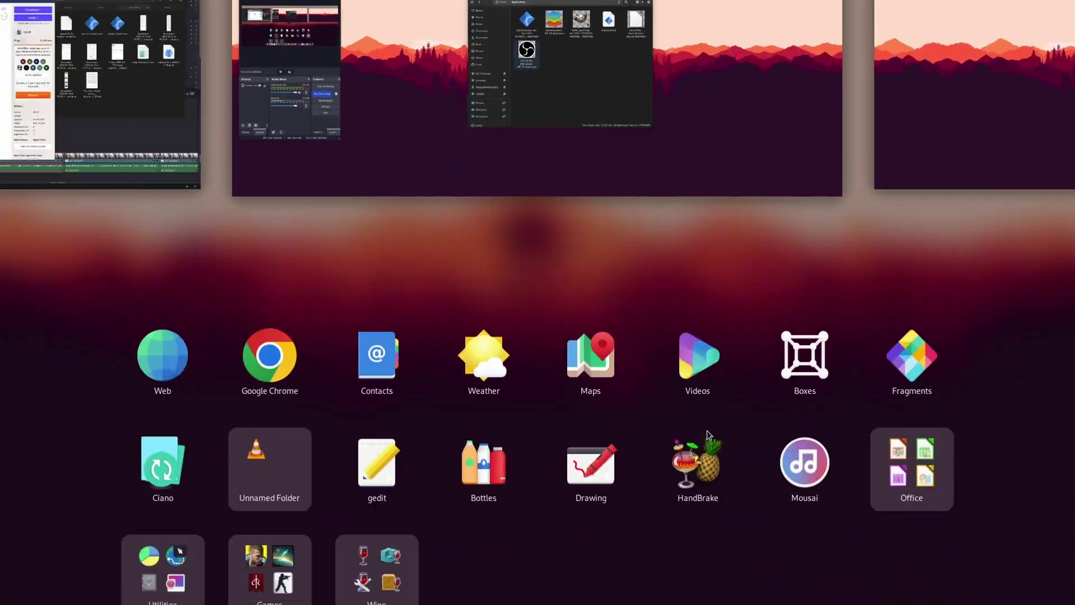
{"action": "scroll", "coordinate": [609, 468], "scroll_direction": "down", "scroll_amount": 2}
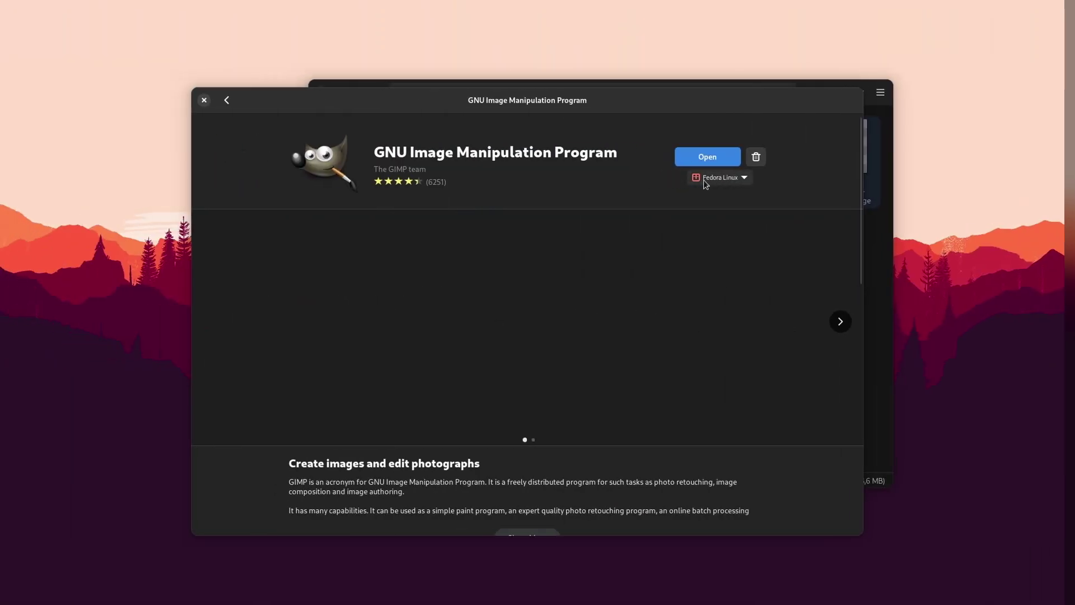
Step: Check the installed size and version notes of GIMP's Fedora Linux package, and close the software store
{"action": "scroll", "coordinate": [386, 358], "scroll_direction": "down", "scroll_amount": 5}
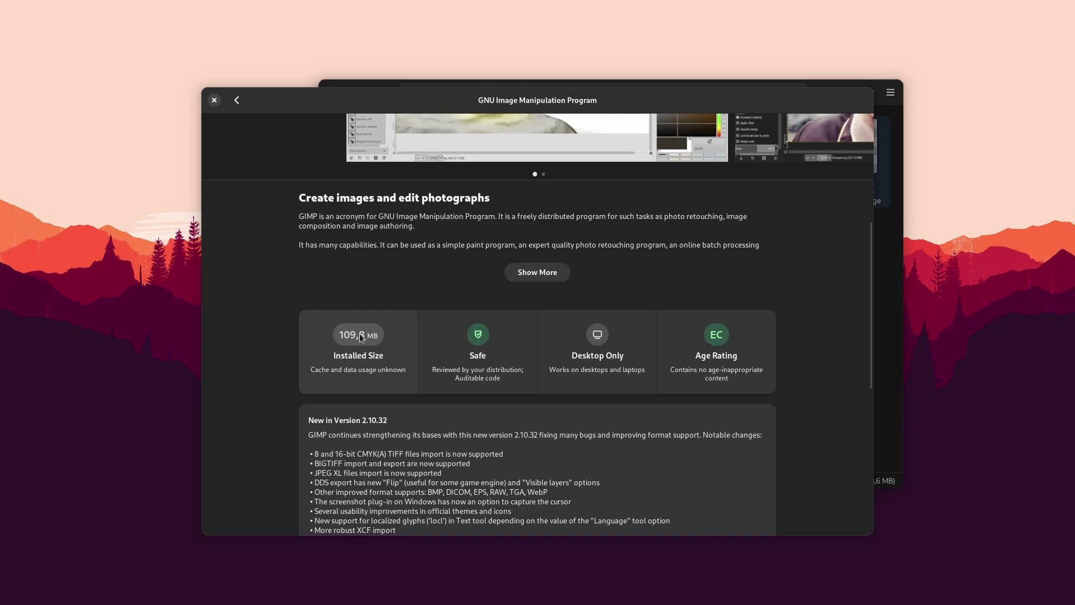
{"action": "left_click", "coordinate": [215, 101]}
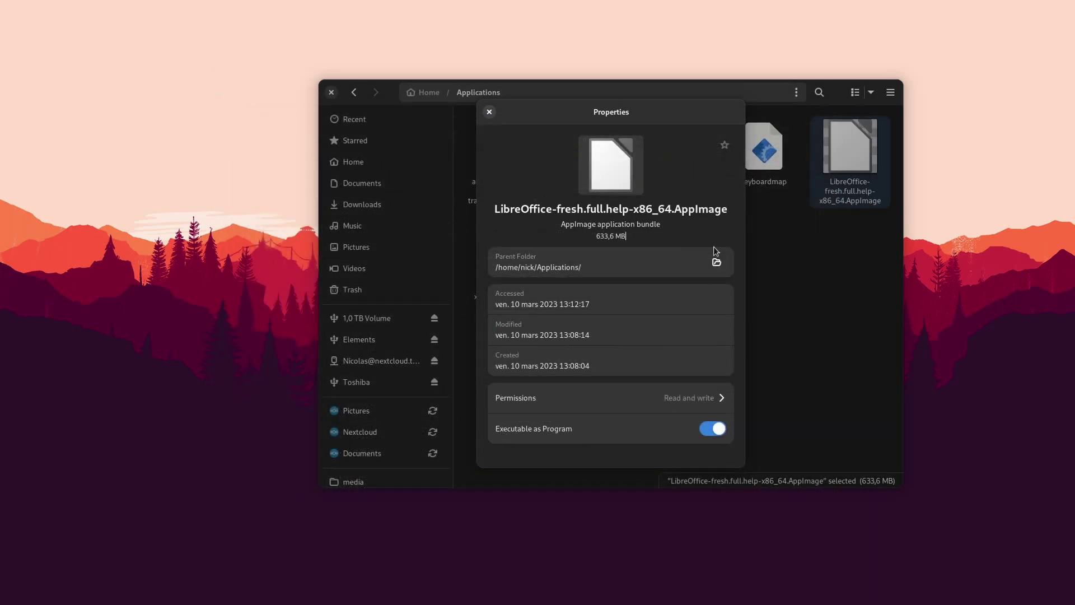
Step: Close the LibreOffice AppImage's properties and open the properties of the GIMP AppImage in the Applications folder
{"action": "left_click", "coordinate": [489, 112]}
{"action": "right_click", "coordinate": [670, 162]}
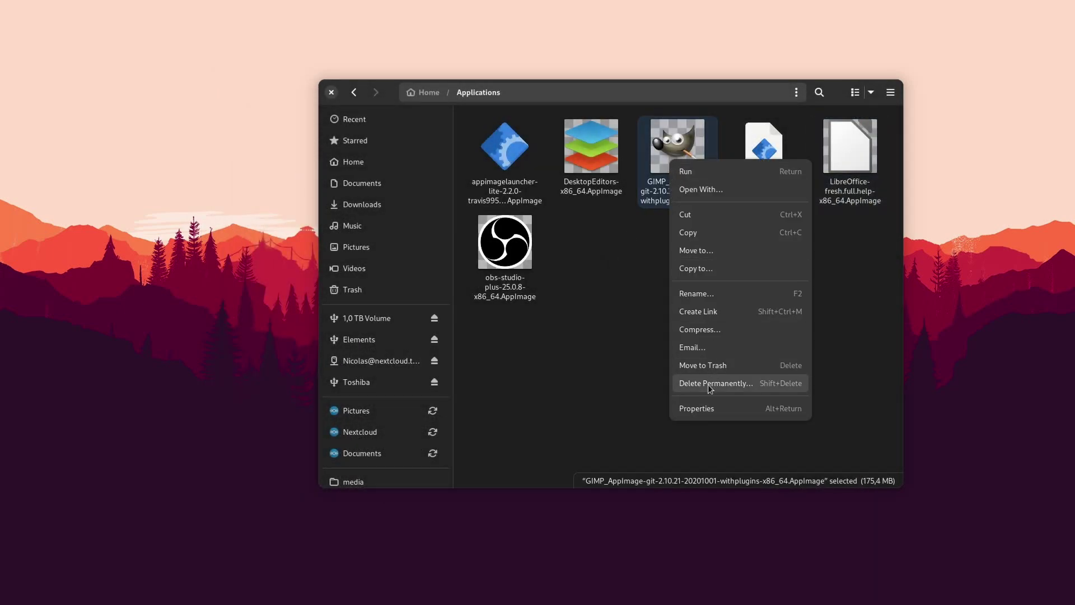
{"action": "left_click", "coordinate": [704, 408]}
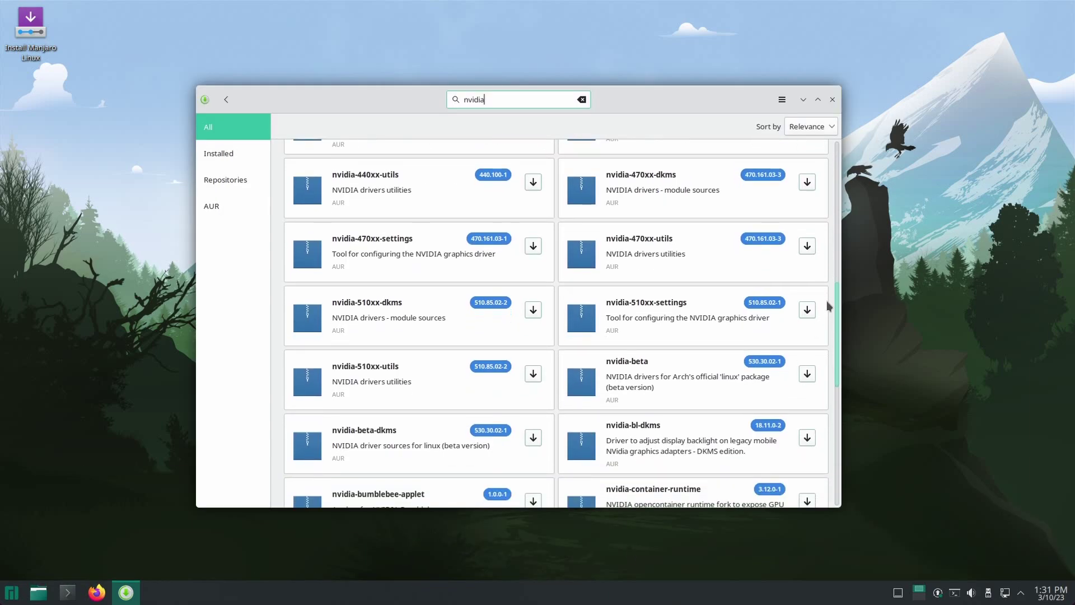
Step: Look further through the nvidia packages in Manjaro's package manager, and search for "heroic games"
{"action": "left_click_drag", "start_coordinate": [828, 300], "coordinate": [836, 417]}
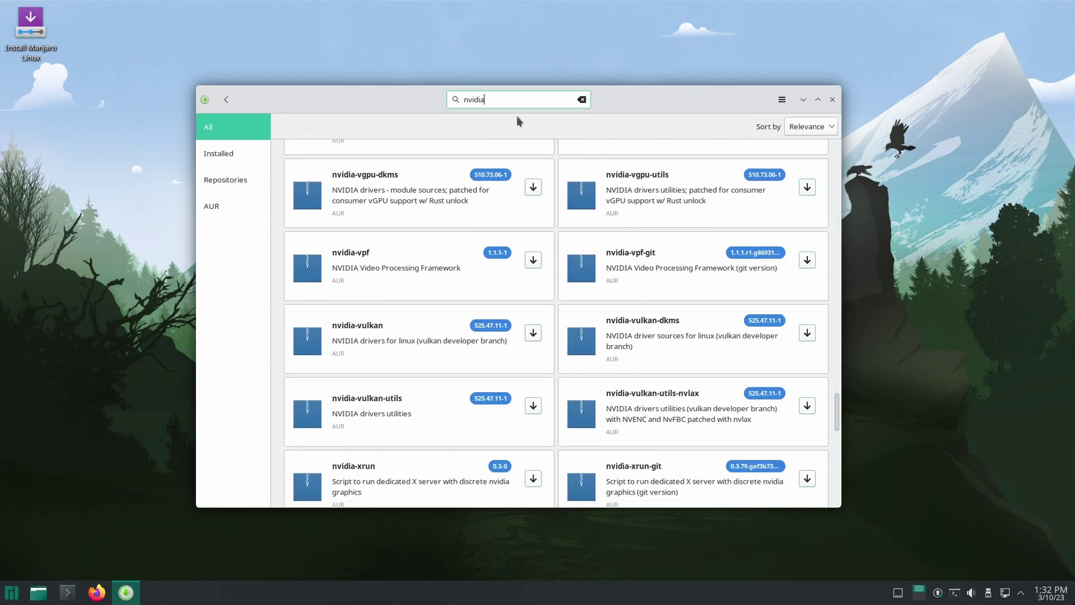
{"action": "type", "text": "heroi"}
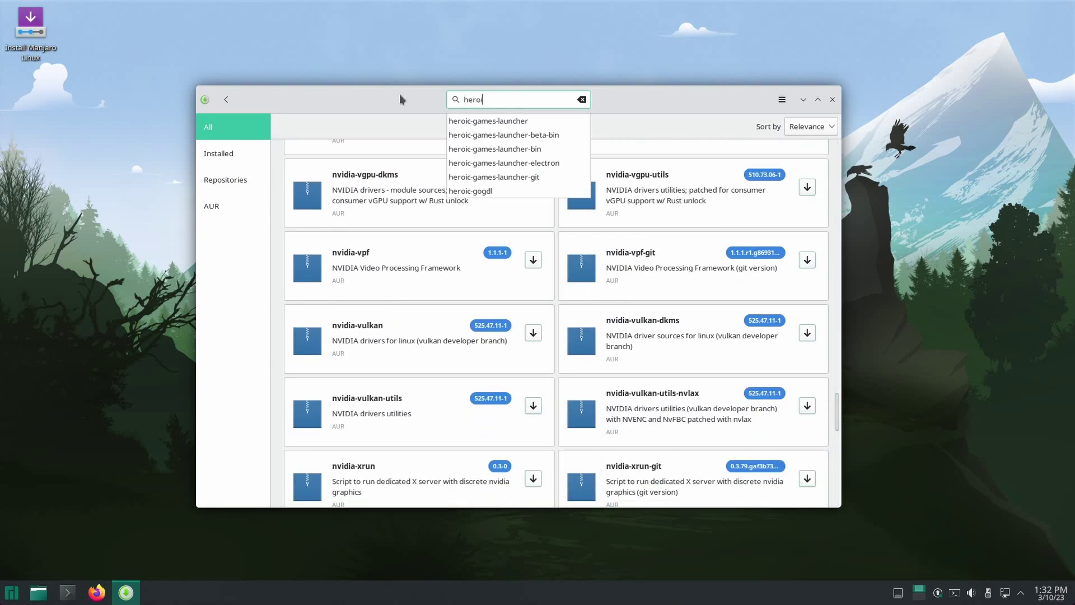
{"action": "type", "text": "c games"}
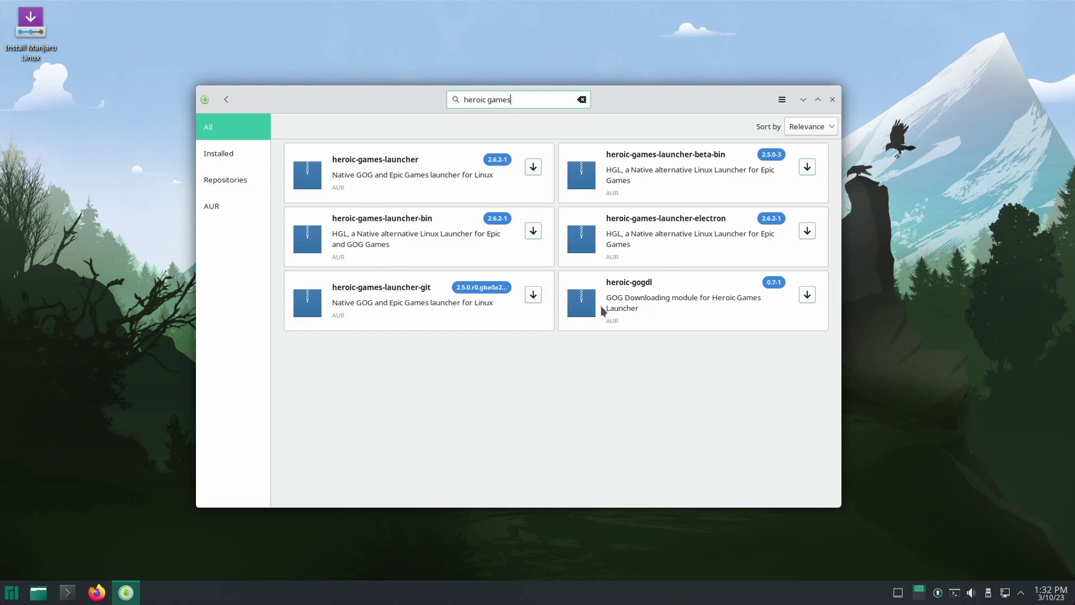
Step: Open the heroic-games-launcher package and examine its dependencies and the full PKGBUILD script
{"action": "left_click", "coordinate": [414, 177]}
{"action": "left_click", "coordinate": [524, 214]}
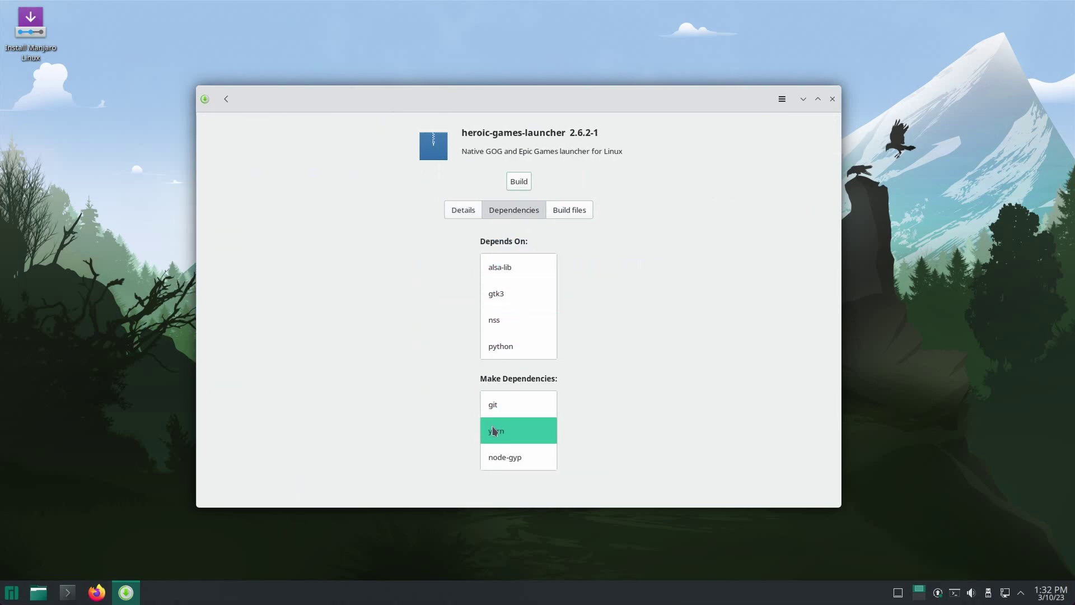
{"action": "left_click", "coordinate": [568, 215]}
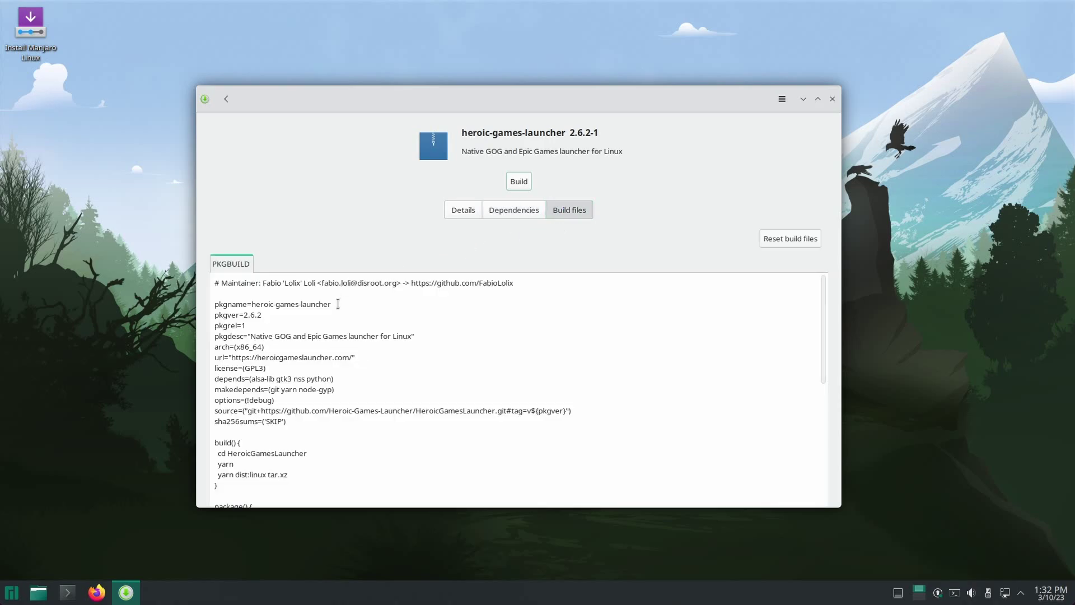
{"action": "scroll", "coordinate": [339, 309], "scroll_direction": "down", "scroll_amount": 1}
{"action": "scroll", "coordinate": [339, 308], "scroll_direction": "down", "scroll_amount": 7}
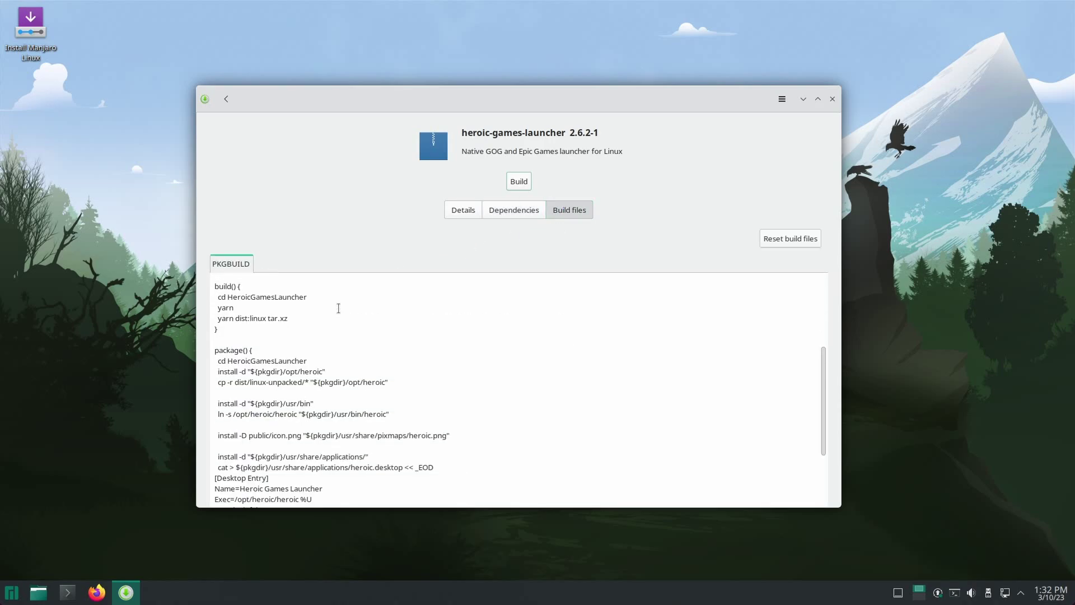
{"action": "scroll", "coordinate": [338, 308], "scroll_direction": "down", "scroll_amount": 1}
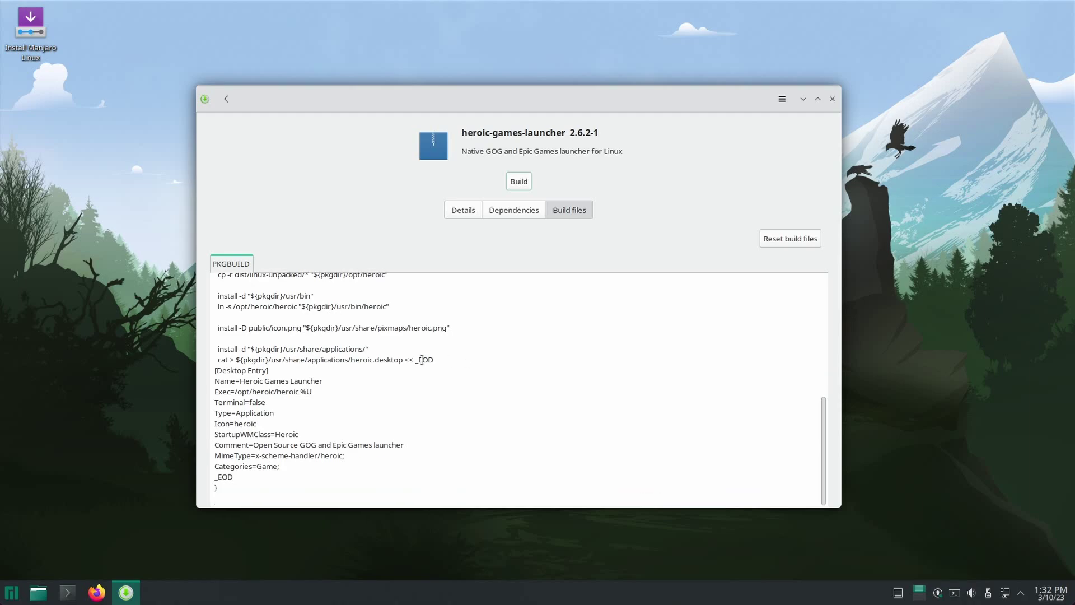
{"action": "scroll", "coordinate": [422, 359], "scroll_direction": "up", "scroll_amount": 6}
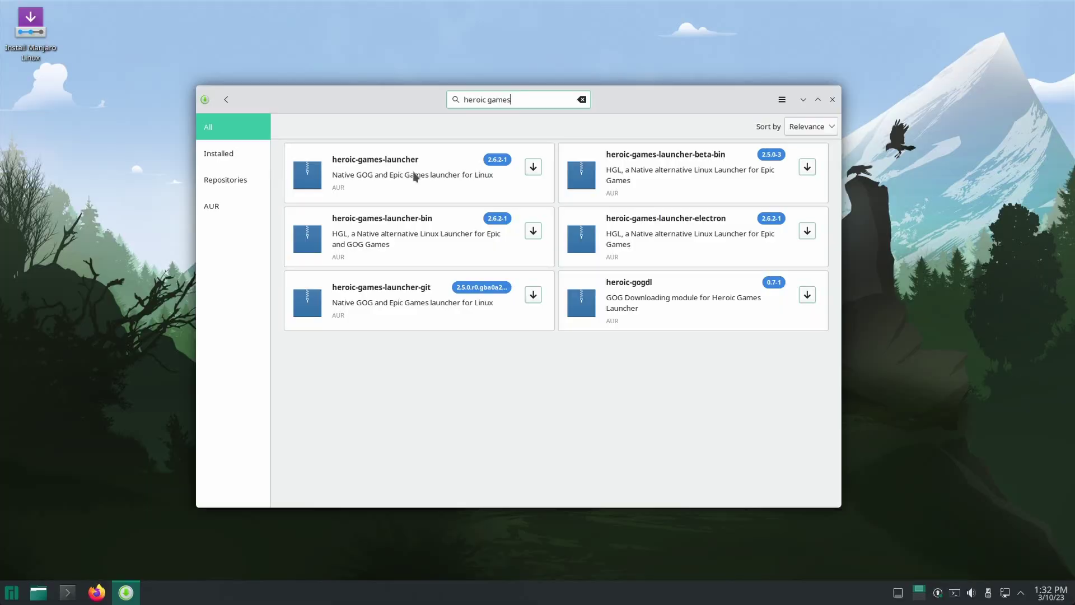
Step: Reopen heroic-games-launcher from the search results and go over its details, dependencies and build files again
{"action": "left_click", "coordinate": [415, 175]}
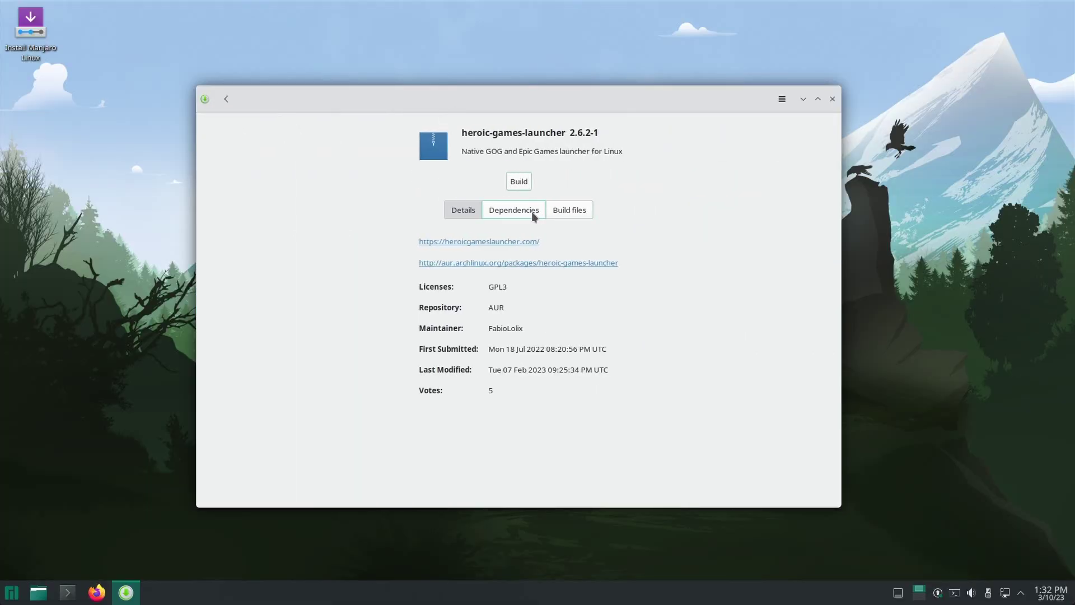
{"action": "left_click", "coordinate": [526, 216]}
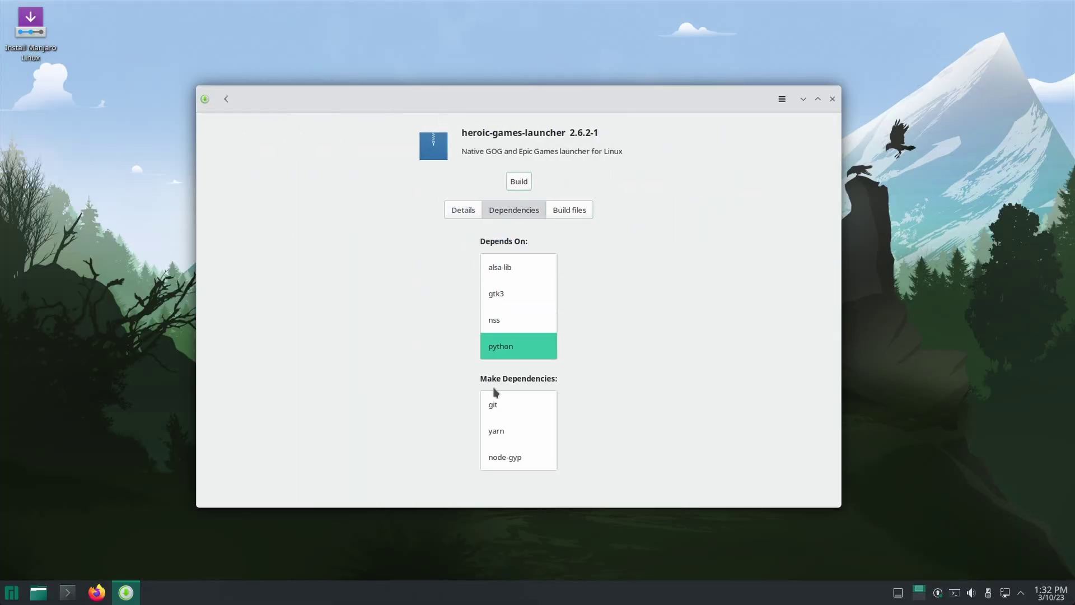
{"action": "left_click", "coordinate": [569, 213]}
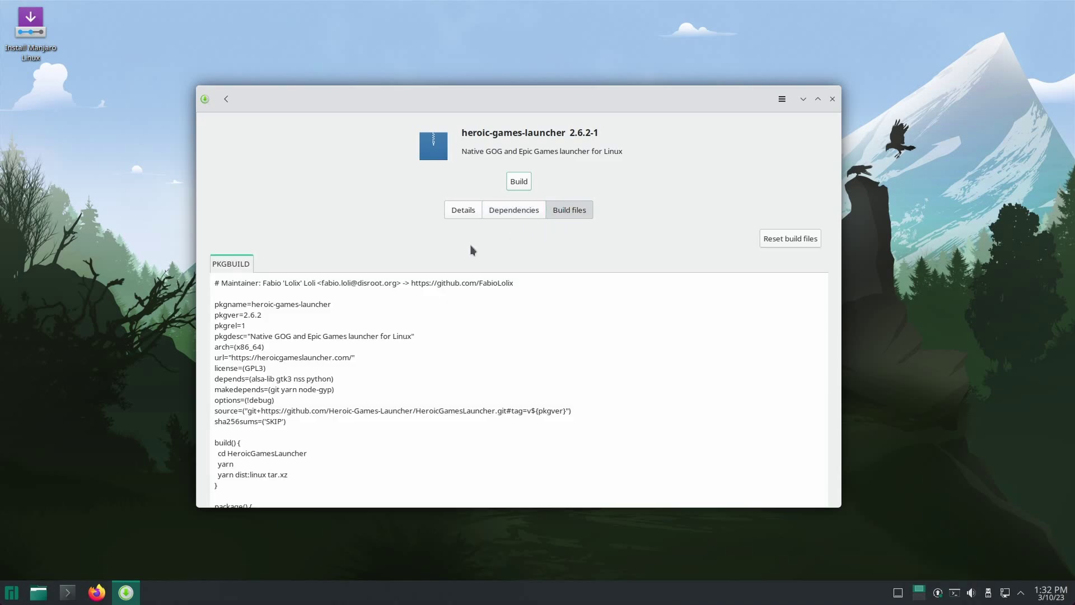
{"action": "scroll", "coordinate": [338, 309], "scroll_direction": "down", "scroll_amount": 1}
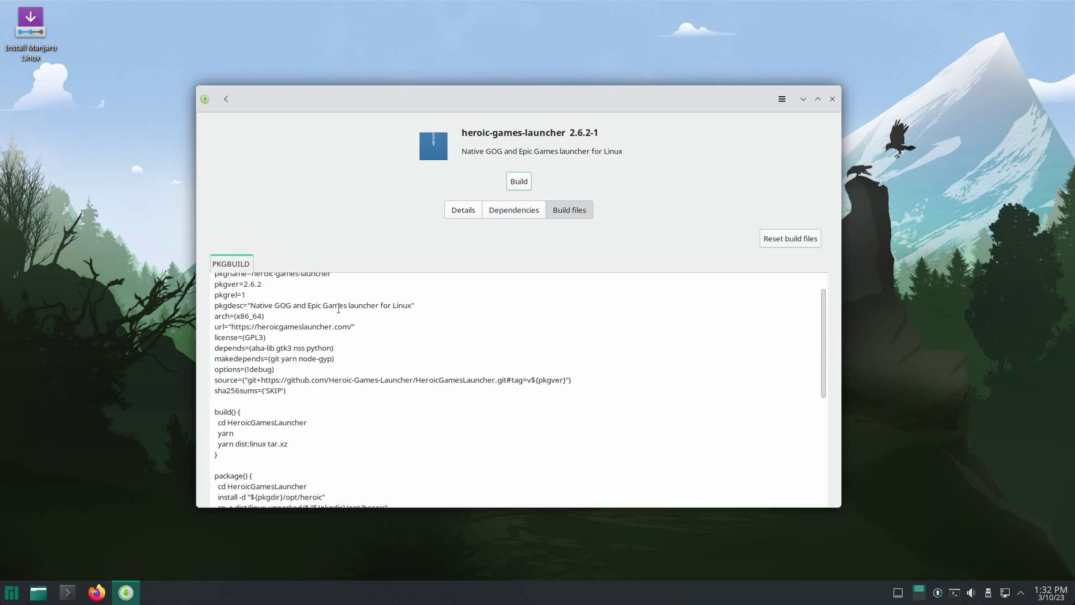
{"action": "scroll", "coordinate": [338, 309], "scroll_direction": "down", "scroll_amount": 7}
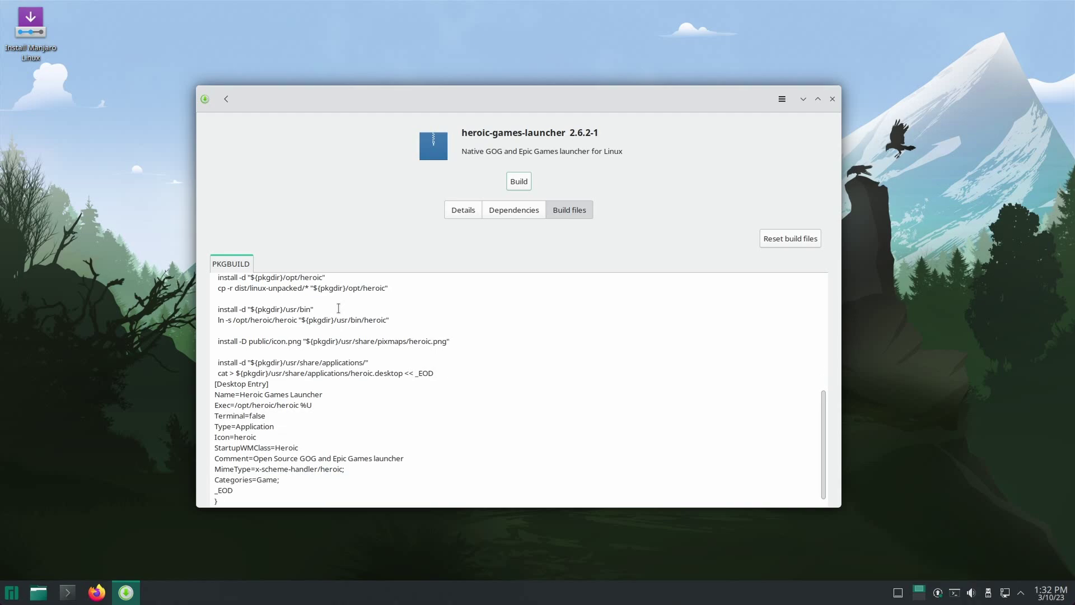
{"action": "scroll", "coordinate": [338, 308], "scroll_direction": "down", "scroll_amount": 1}
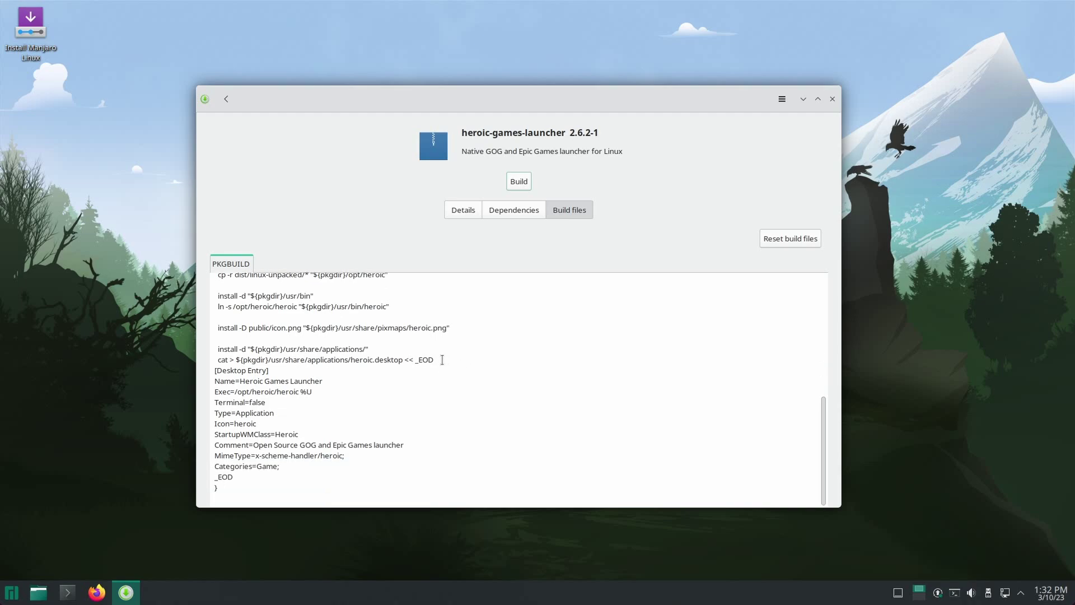
{"action": "scroll", "coordinate": [422, 359], "scroll_direction": "up", "scroll_amount": 6}
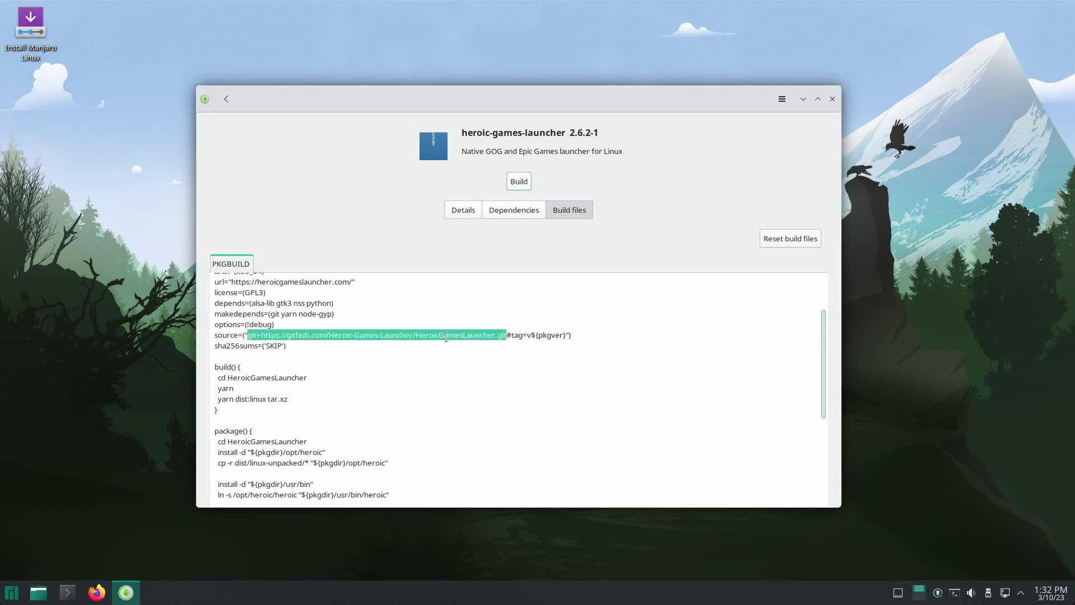
Step: Examine the PKGBUILD's source address, build commands and package section, highlighting the install line for /opt/heroic
{"action": "left_click", "coordinate": [355, 336]}
{"action": "scroll", "coordinate": [354, 336], "scroll_direction": "down", "scroll_amount": 1}
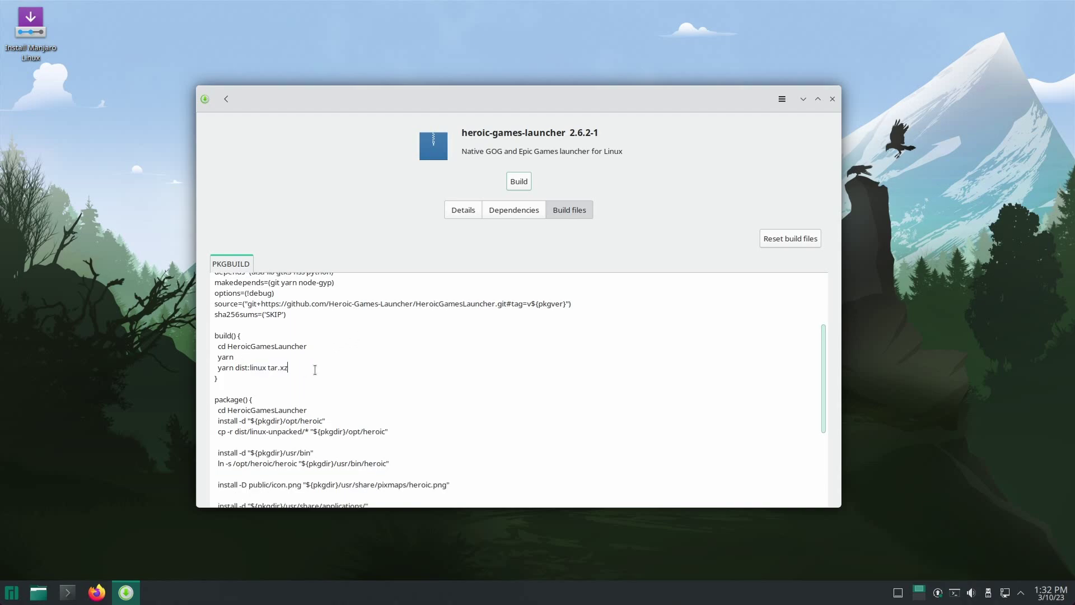
{"action": "scroll", "coordinate": [314, 369], "scroll_direction": "down", "scroll_amount": 2}
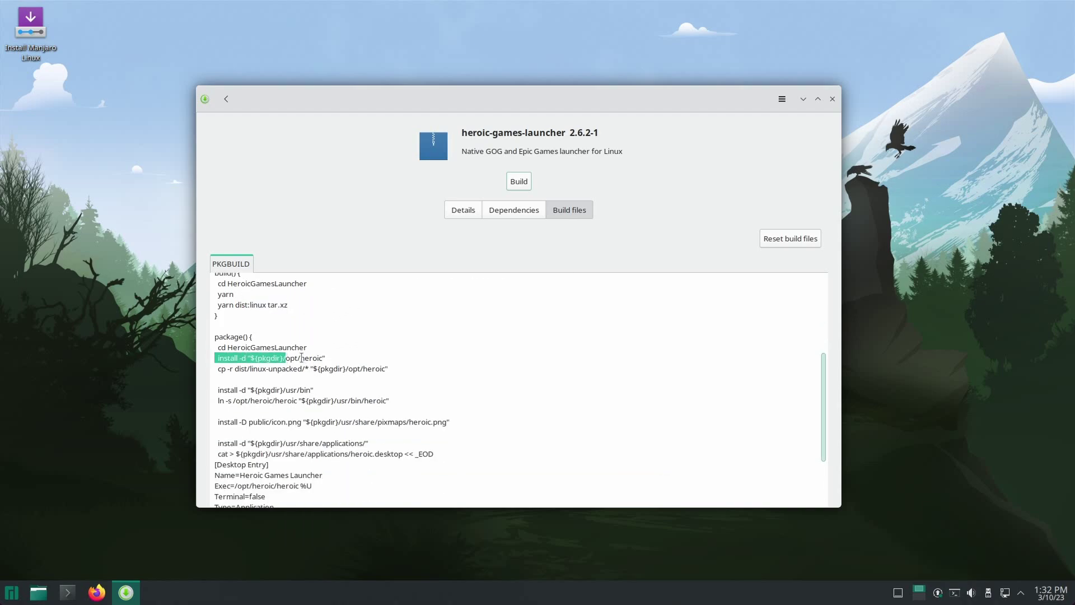
{"action": "scroll", "coordinate": [339, 357], "scroll_direction": "down", "scroll_amount": 2}
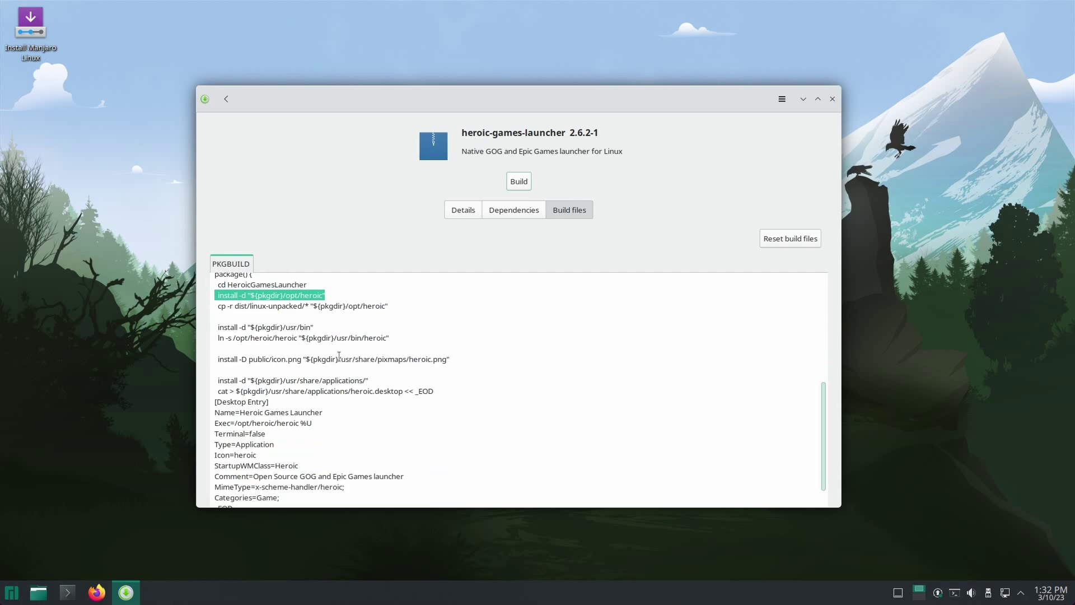
{"action": "scroll", "coordinate": [312, 352], "scroll_direction": "down", "scroll_amount": 1}
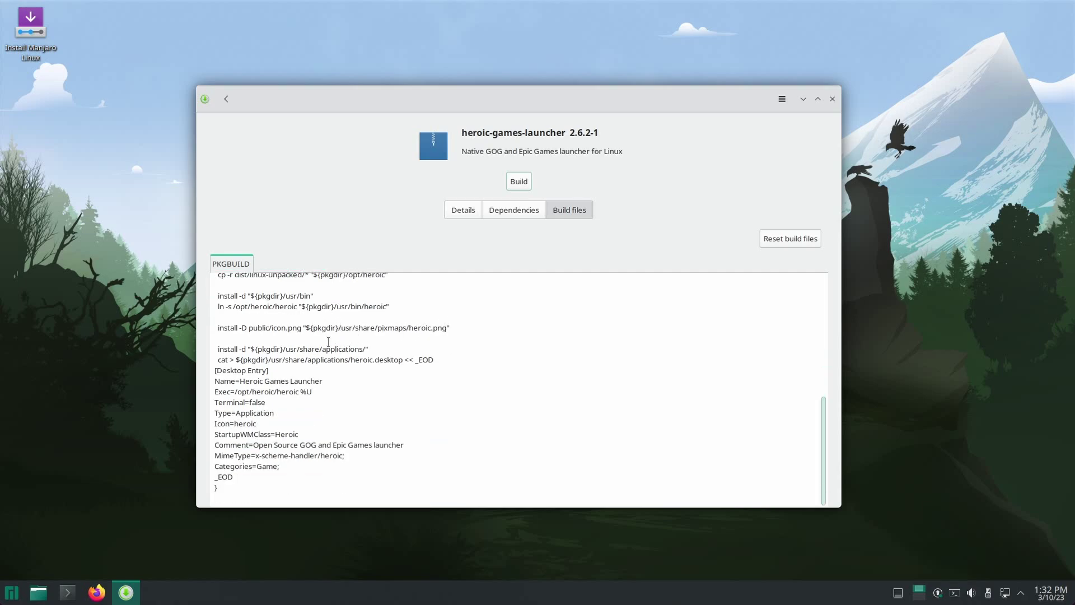
{"action": "scroll", "coordinate": [302, 409], "scroll_direction": "up", "scroll_amount": 8}
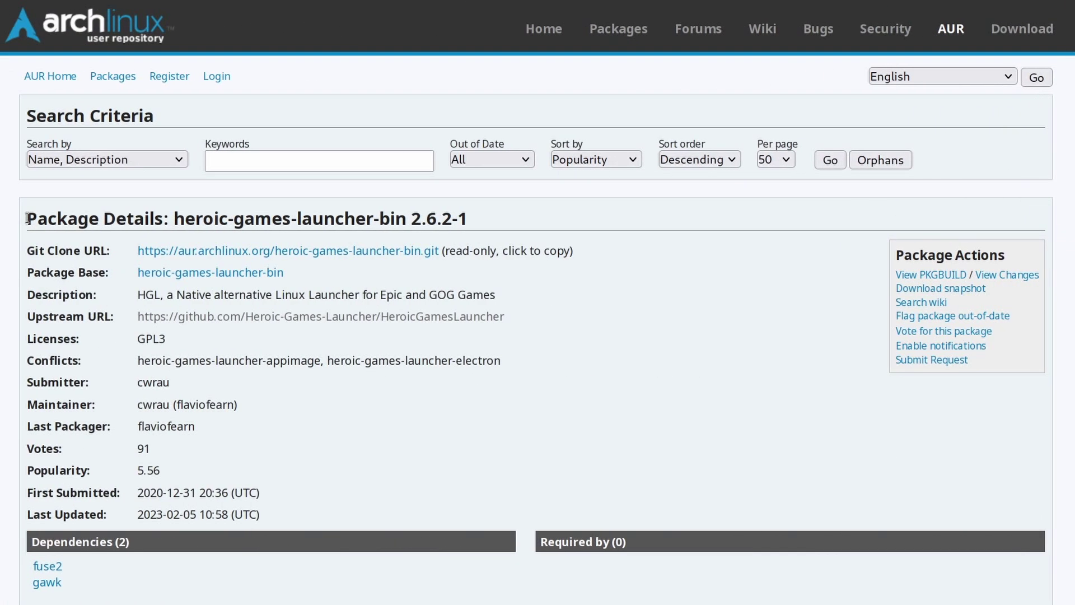
Step: On the AUR page of heroic-games-launcher-bin, highlight the package title and the listed conflicts
{"action": "left_click_drag", "start_coordinate": [28, 218], "coordinate": [482, 227]}
{"action": "left_click", "coordinate": [483, 223]}
{"action": "left_click_drag", "start_coordinate": [140, 359], "coordinate": [380, 359]}
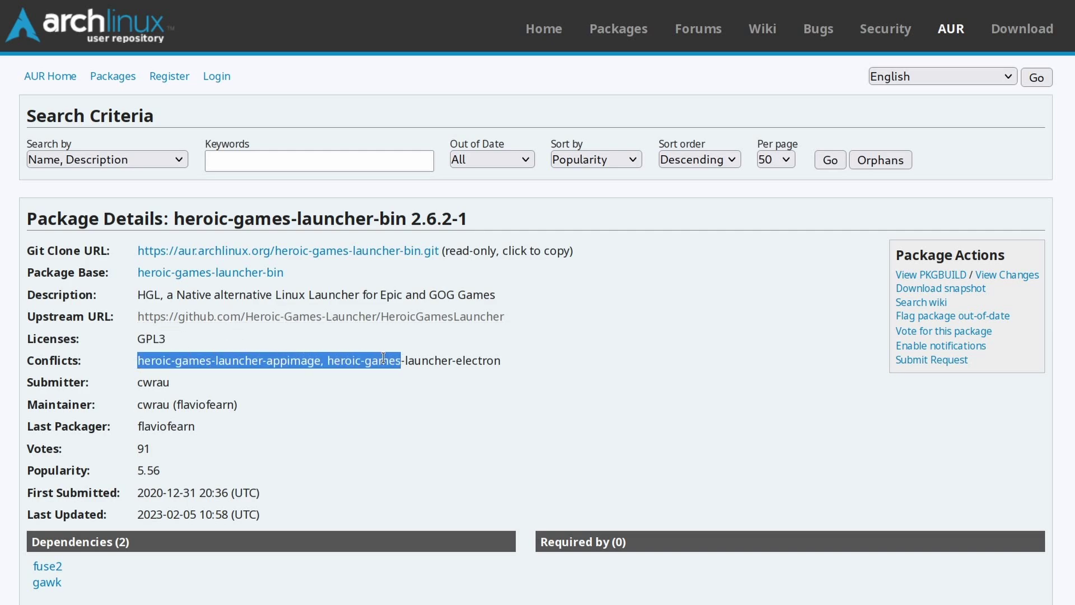
{"action": "left_click", "coordinate": [458, 361]}
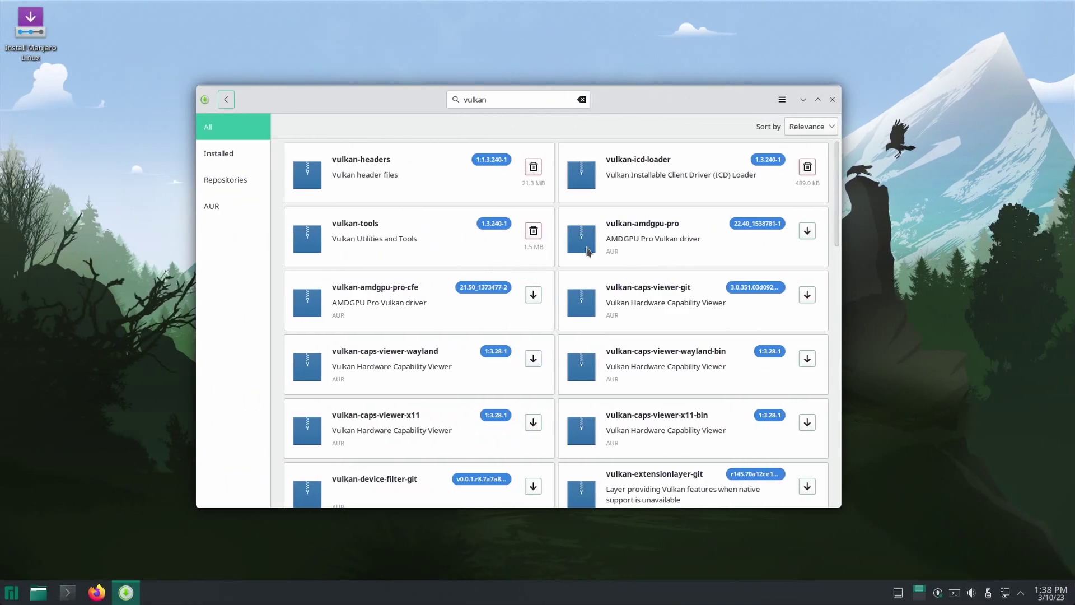
Step: Build the AUR package vulkan-amdgpu-pro, approve installing its required packages, and check the transaction log
{"action": "left_click", "coordinate": [656, 242]}
{"action": "left_click", "coordinate": [519, 182]}
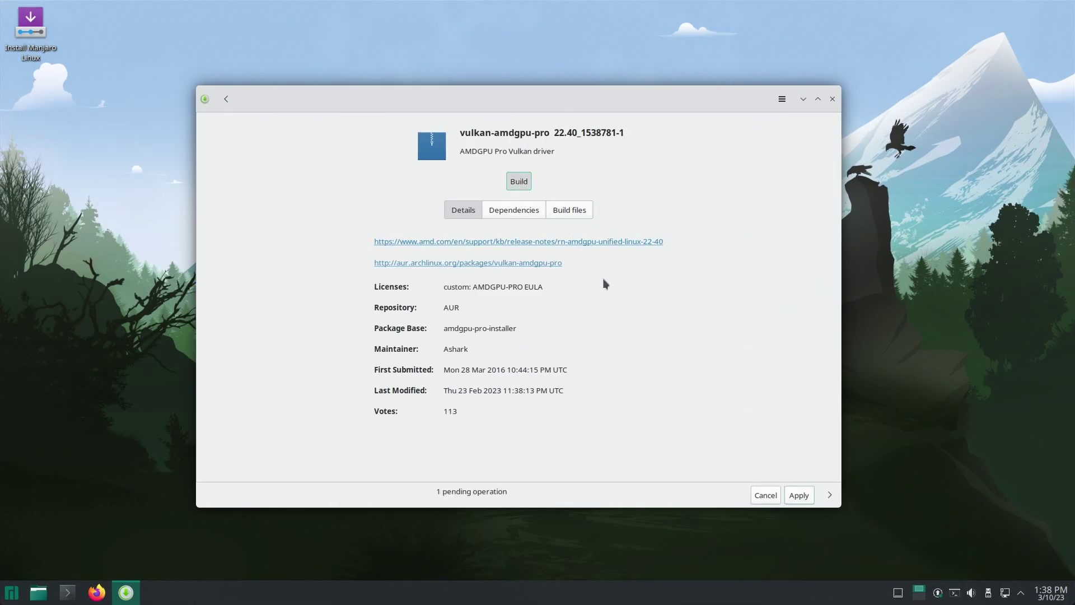
{"action": "left_click", "coordinate": [799, 496]}
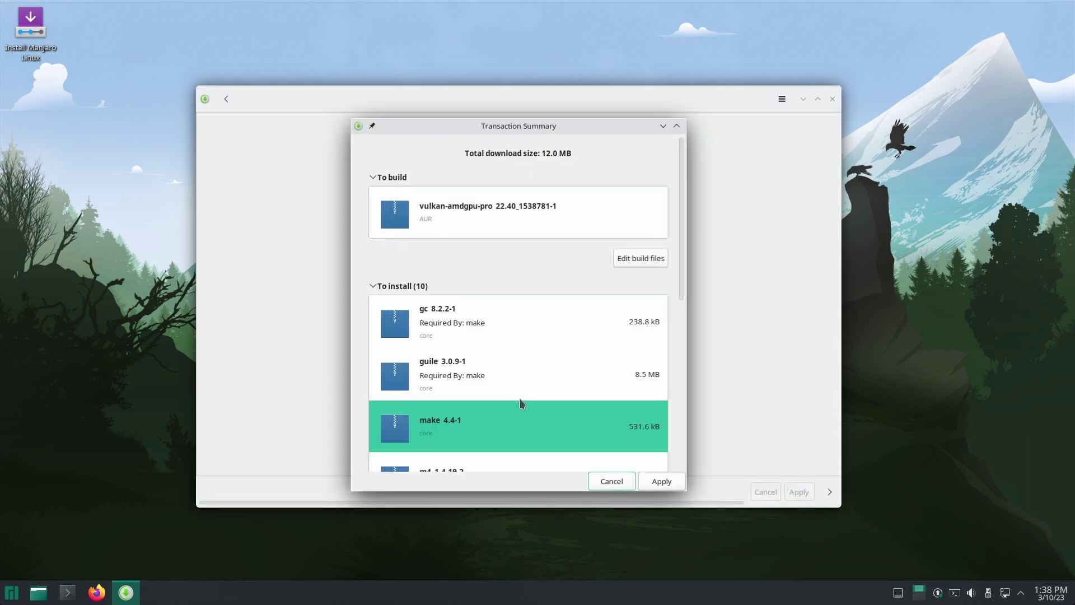
{"action": "left_click_drag", "start_coordinate": [682, 180], "coordinate": [666, 145]}
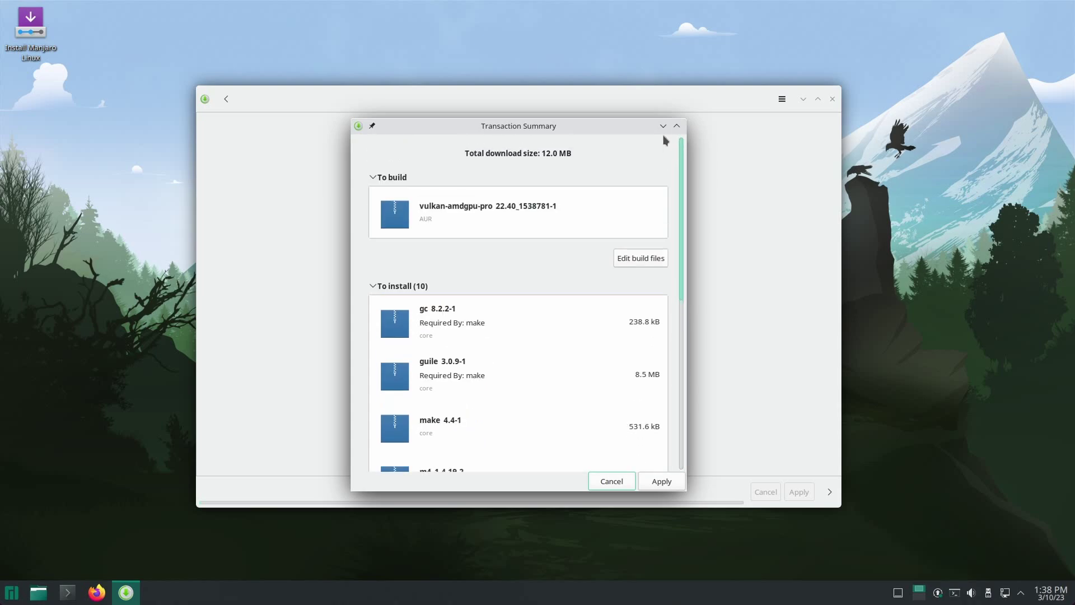
{"action": "scroll", "coordinate": [660, 468], "scroll_direction": "down", "scroll_amount": 3}
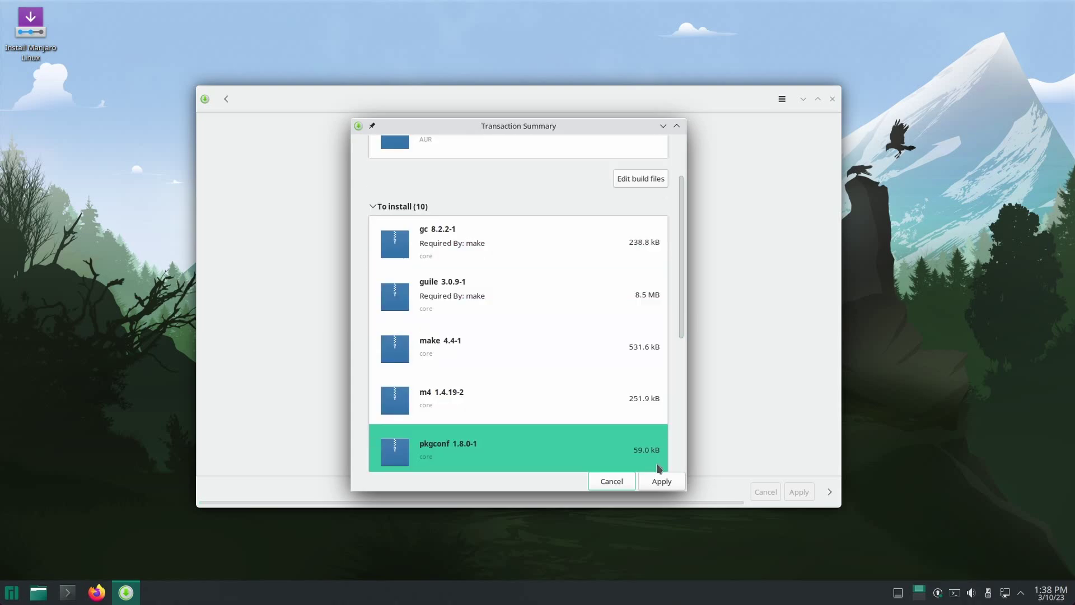
{"action": "left_click", "coordinate": [661, 481]}
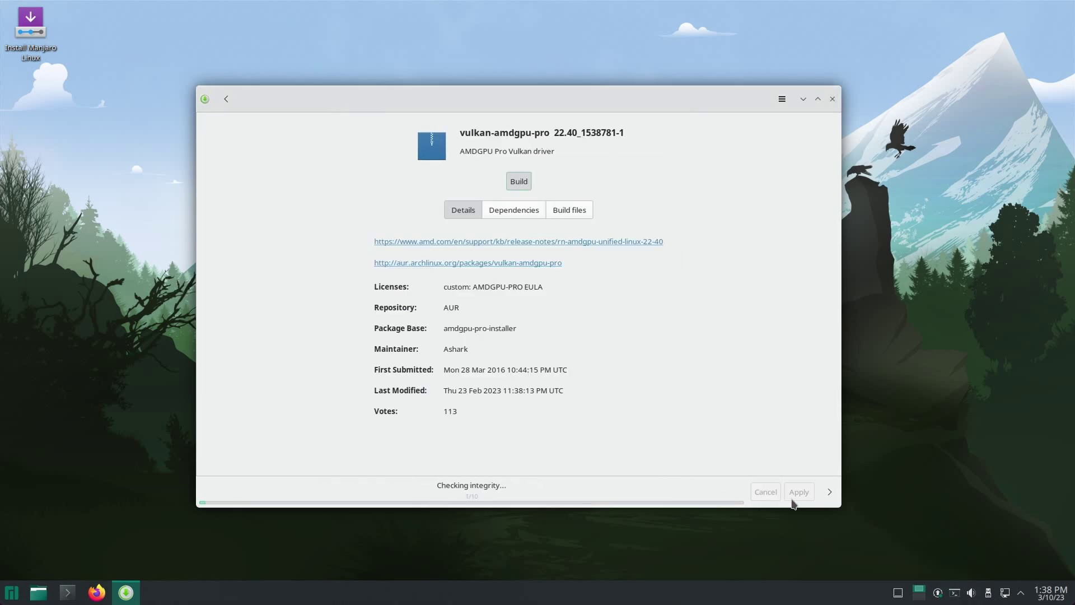
{"action": "left_click", "coordinate": [830, 493]}
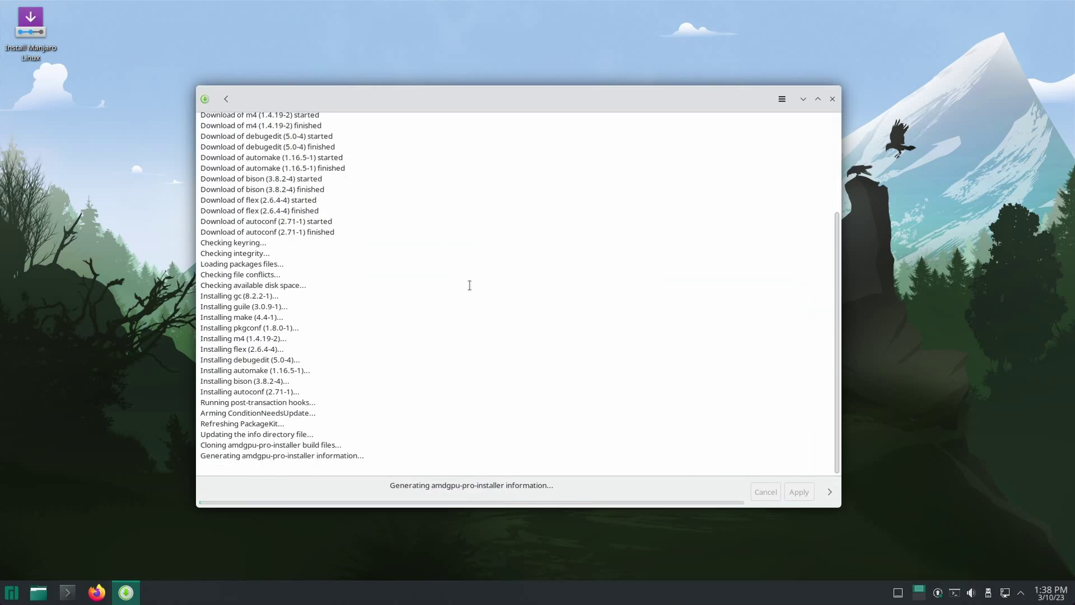
{"action": "left_click_drag", "start_coordinate": [200, 456], "coordinate": [377, 453]}
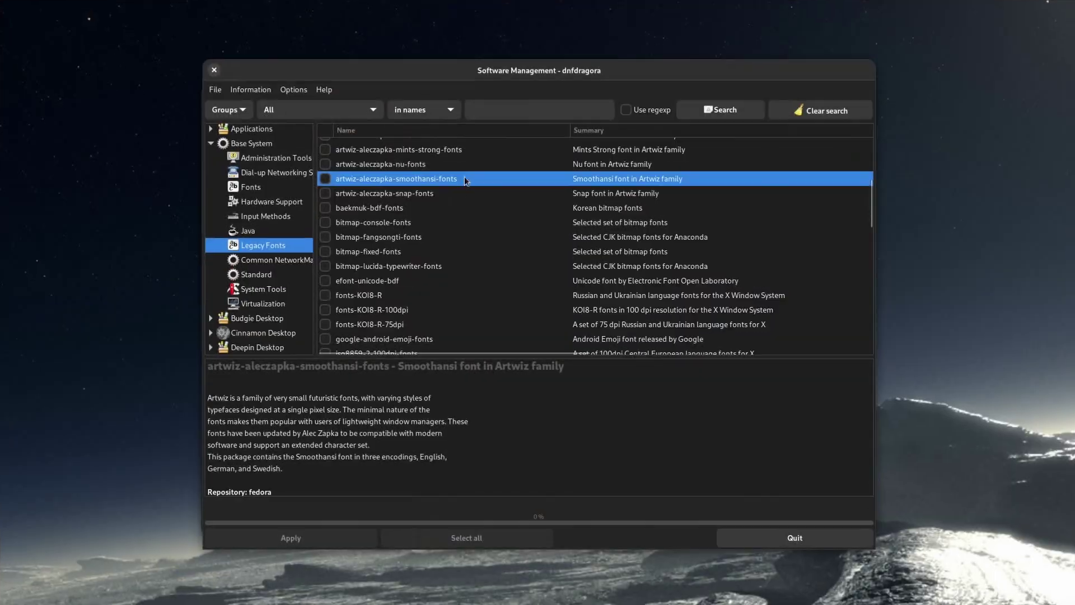
Step: In dnfdragora, view the descriptions of several Legacy Fonts packages, from artwiz-aleczapka-snap-fonts to bitmap-lucida-typewriter-fonts
{"action": "left_click", "coordinate": [438, 194]}
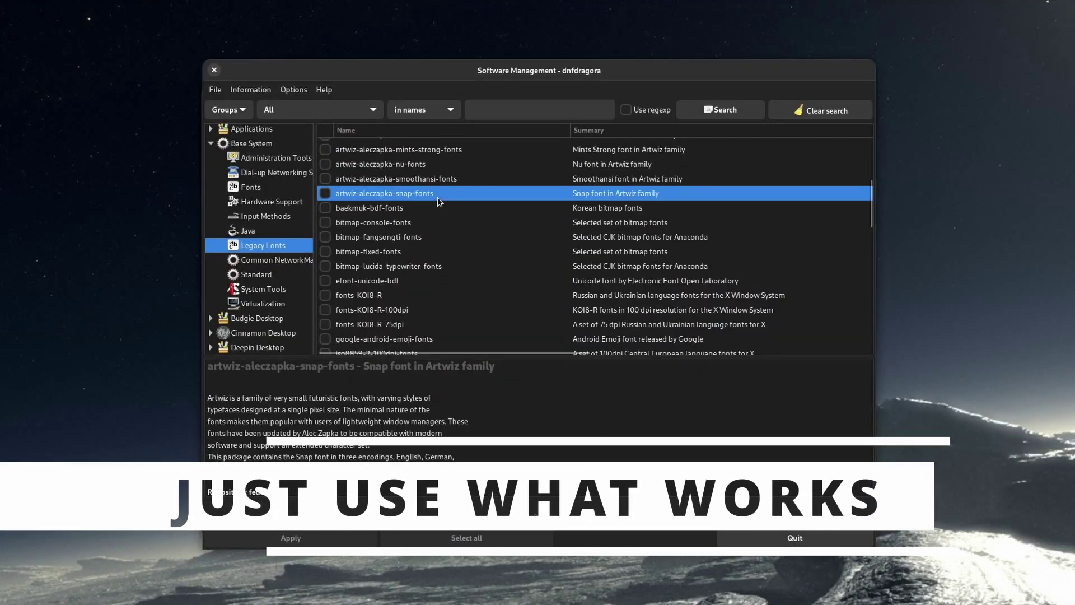
{"action": "left_click", "coordinate": [398, 209]}
{"action": "left_click", "coordinate": [398, 237]}
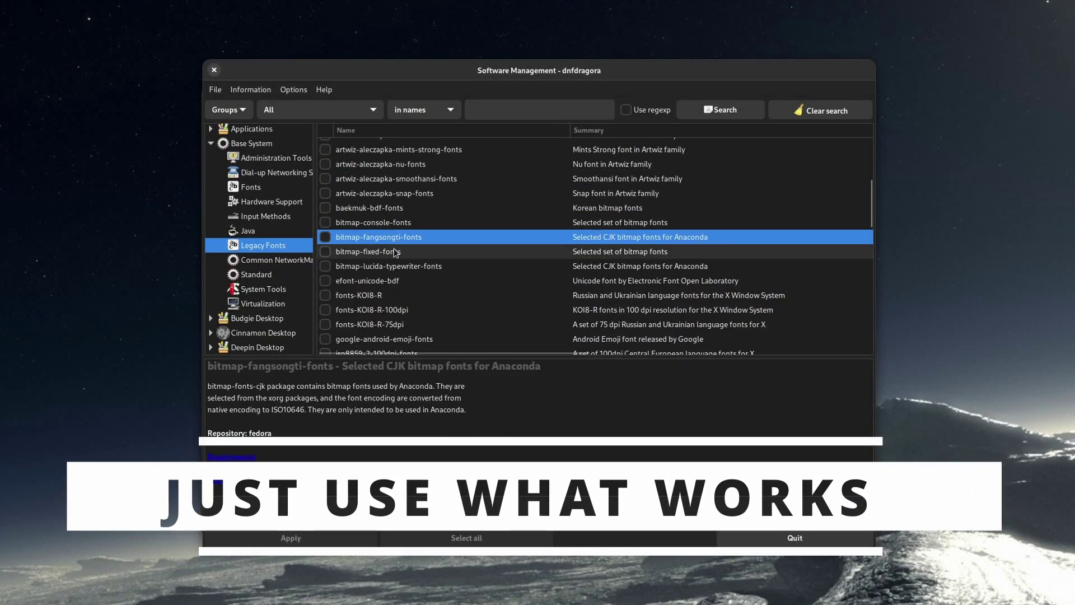
{"action": "left_click", "coordinate": [396, 252]}
{"action": "left_click", "coordinate": [396, 266]}
Step: Browse the packages in the Standard group of the Base System category
{"action": "left_click", "coordinate": [256, 274]}
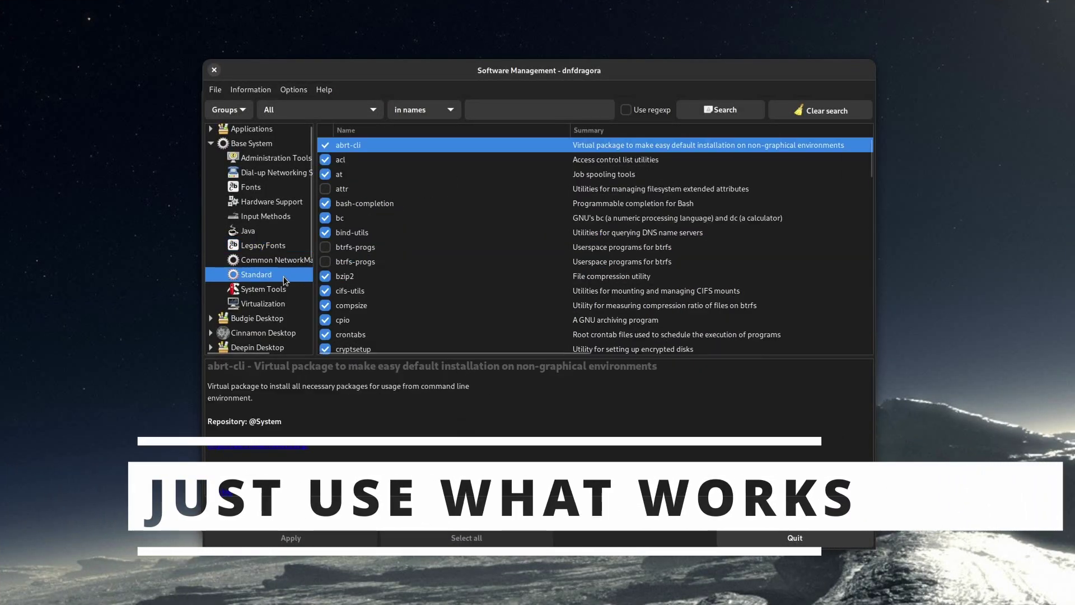
{"action": "scroll", "coordinate": [516, 201], "scroll_direction": "down", "scroll_amount": 5}
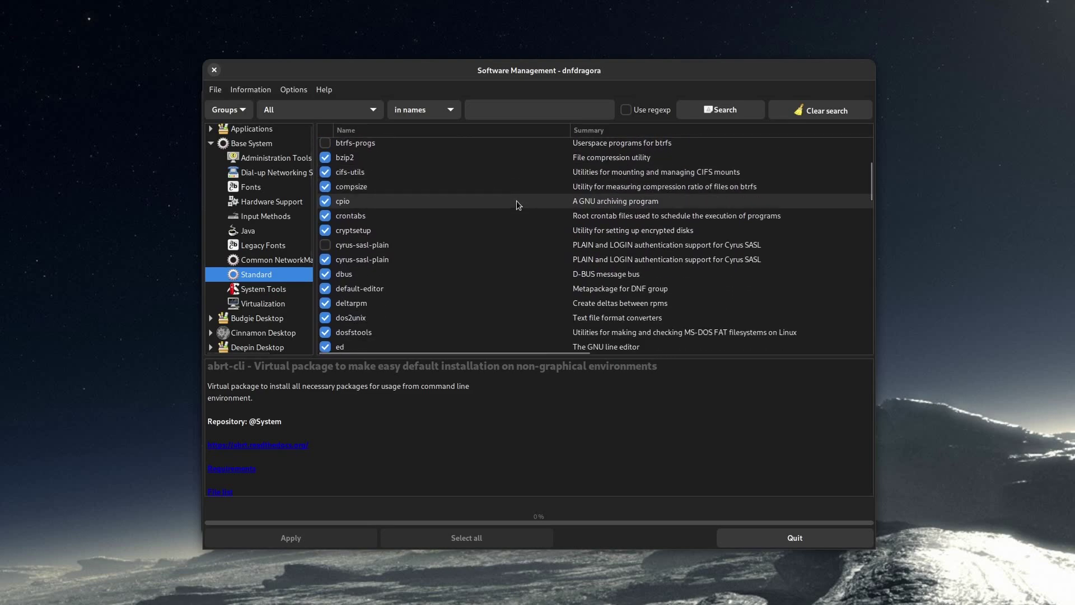
{"action": "scroll", "coordinate": [517, 201], "scroll_direction": "down", "scroll_amount": 5}
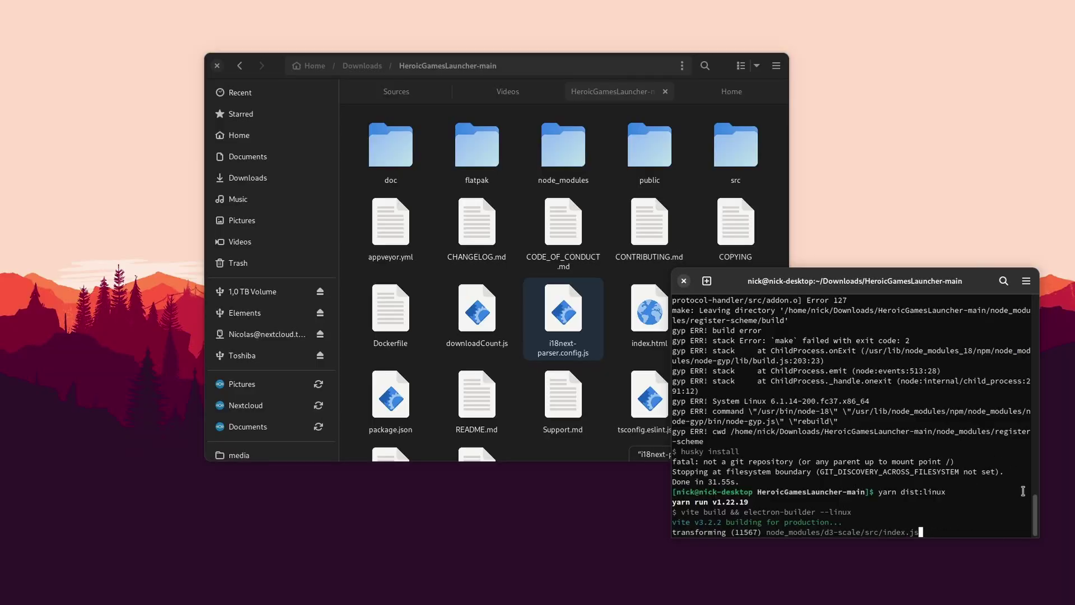
{"action": "scroll", "coordinate": [1035, 521], "scroll_direction": "up", "scroll_amount": 2}
{"action": "scroll", "coordinate": [1033, 537], "scroll_direction": "down", "scroll_amount": 2}
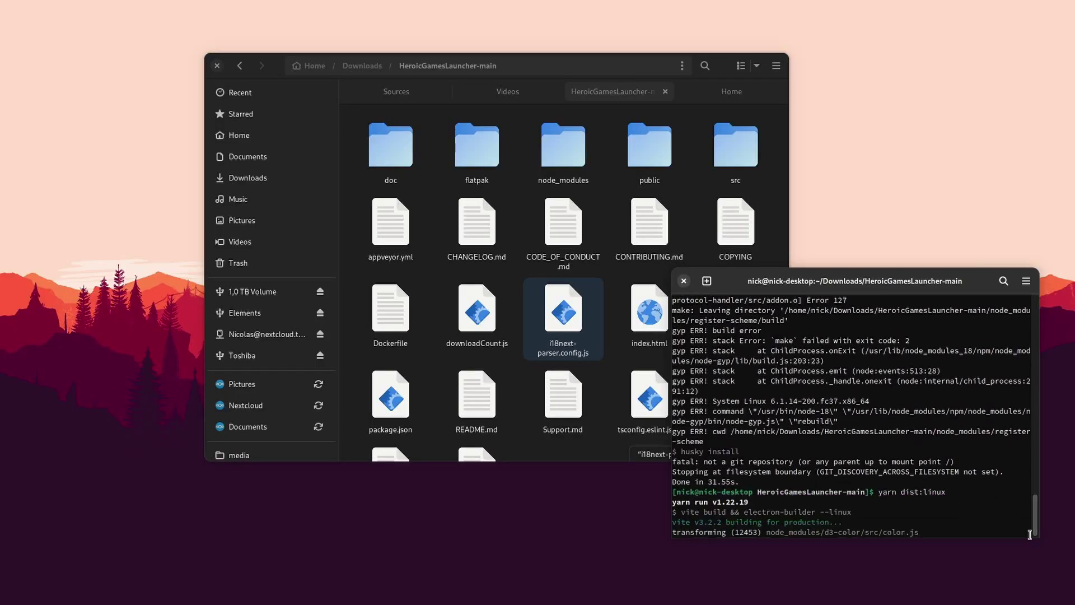